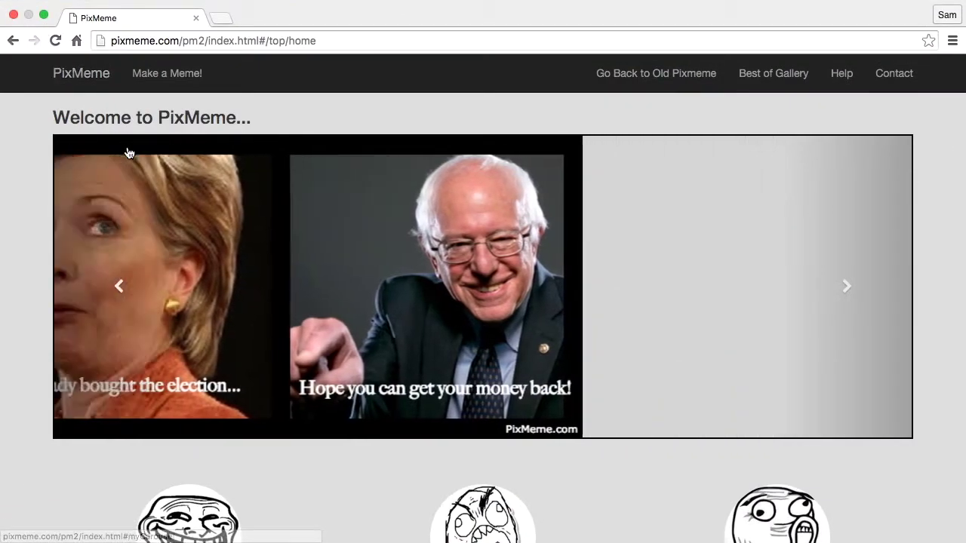
Browse the PixMeme home page and open the meme editor in a new tab.
{"action": "scroll", "coordinate": [129, 155], "scroll_direction": "down", "scroll_amount": 10}
{"action": "scroll", "coordinate": [133, 154], "scroll_direction": "down", "scroll_amount": 15}
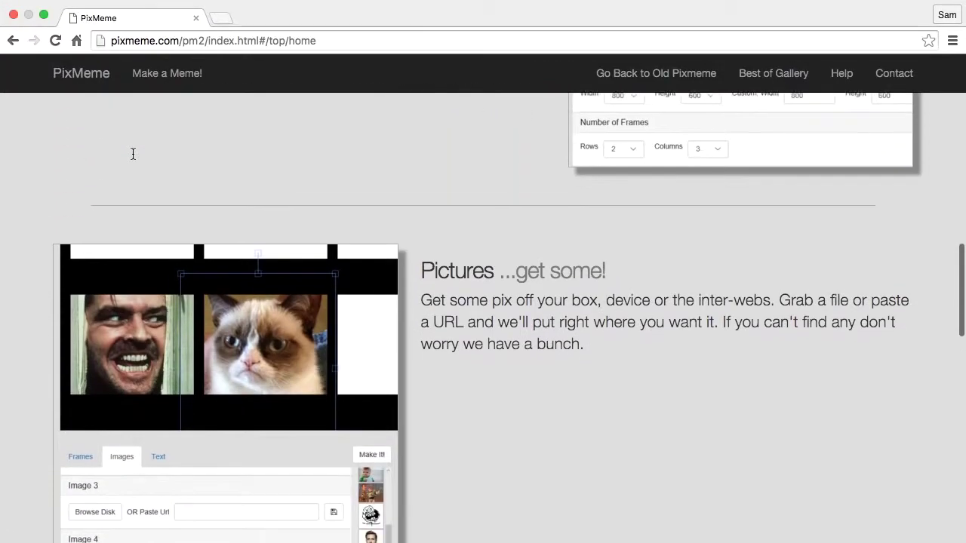
{"action": "scroll", "coordinate": [132, 160], "scroll_direction": "down", "scroll_amount": 5}
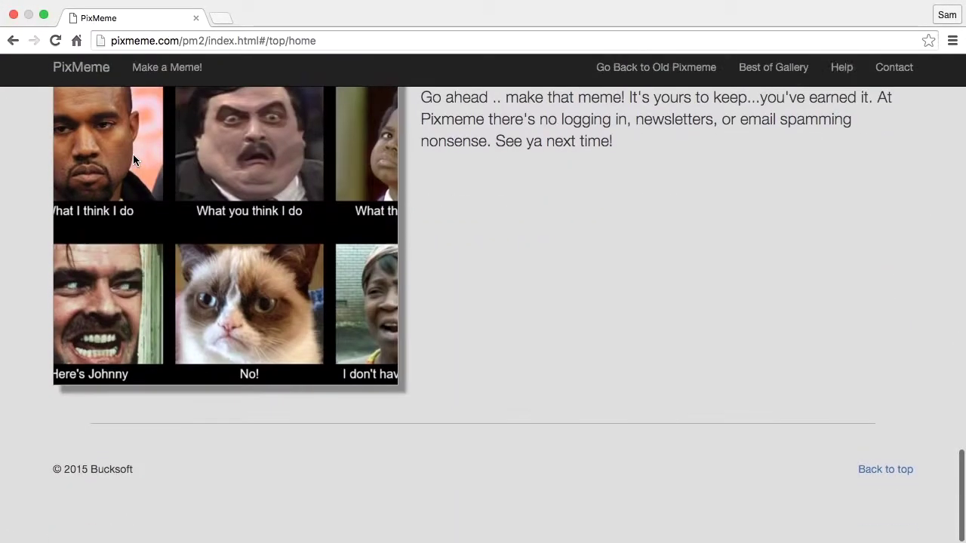
{"action": "key", "text": "Home"}
{"action": "scroll", "coordinate": [133, 160], "scroll_direction": "down", "scroll_amount": 2}
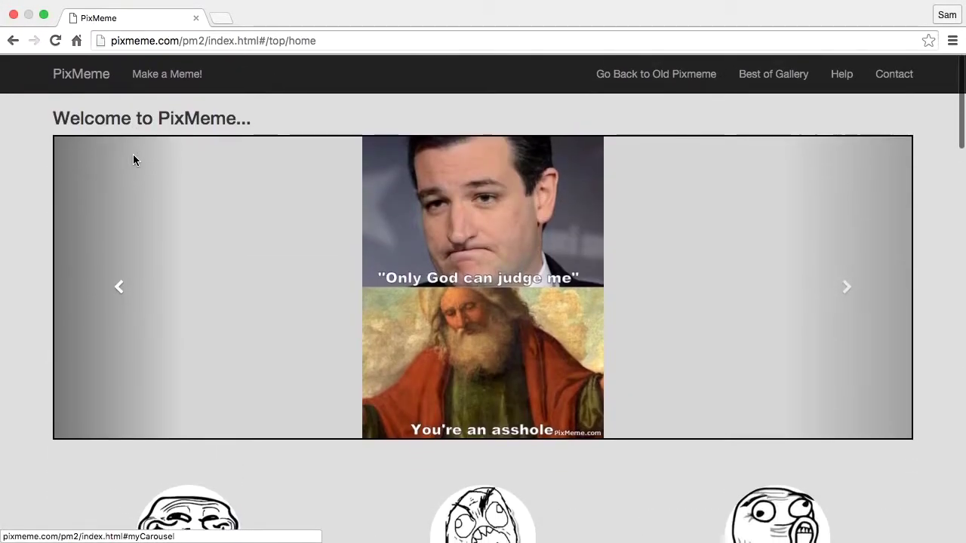
{"action": "scroll", "coordinate": [133, 160], "scroll_direction": "down", "scroll_amount": 6}
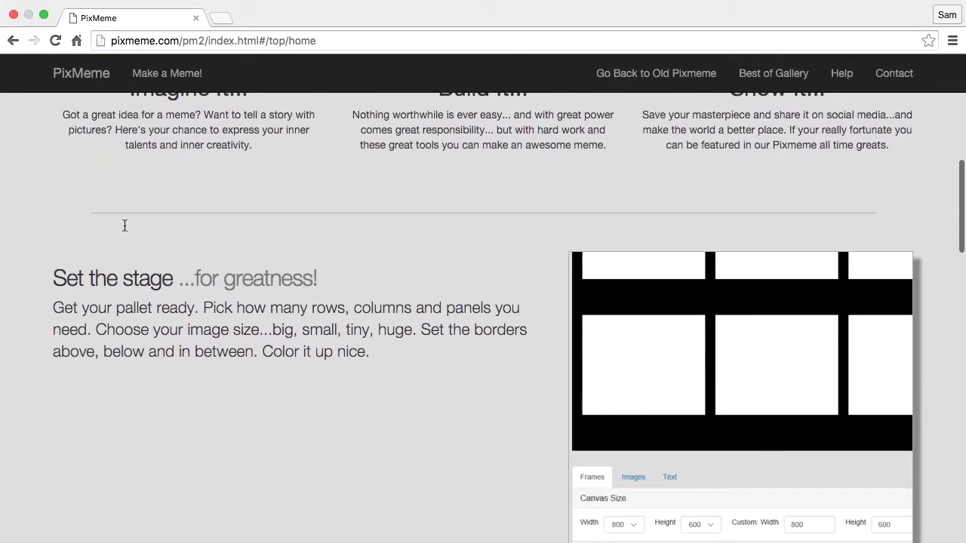
{"action": "scroll", "coordinate": [124, 226], "scroll_direction": "down", "scroll_amount": 12}
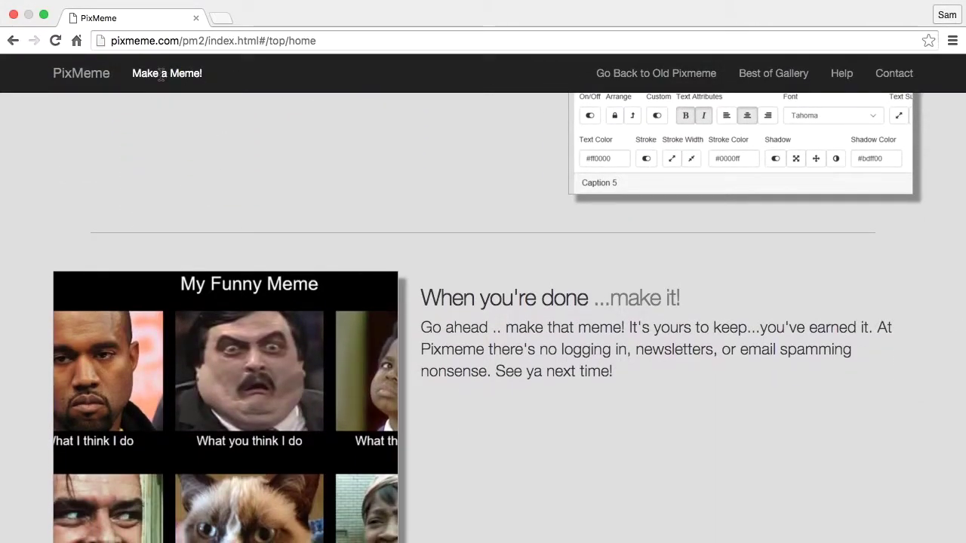
{"action": "left_click", "coordinate": [161, 73]}
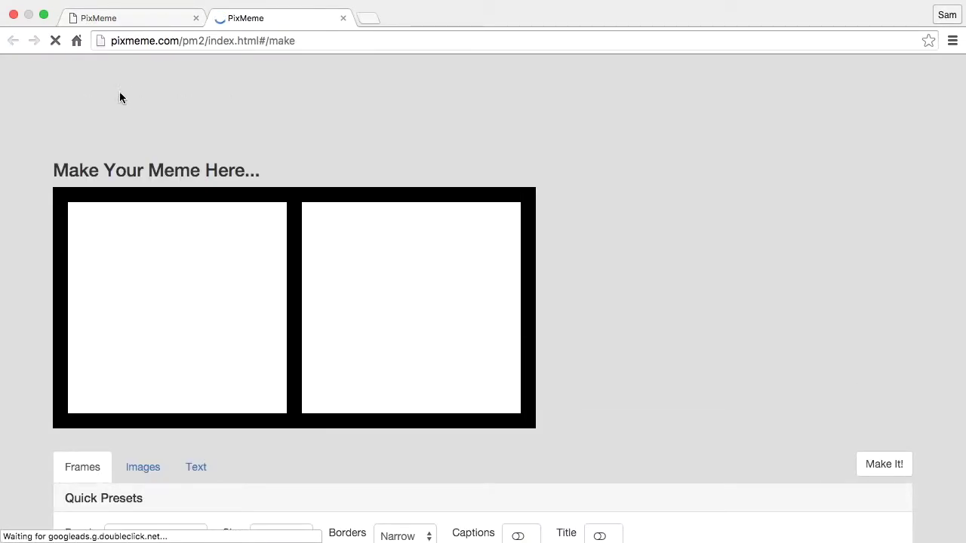
Switch the panel layout from 3 Horizontal to a 2 X 2 Square grid.
{"action": "scroll", "coordinate": [82, 101], "scroll_direction": "down", "scroll_amount": 3}
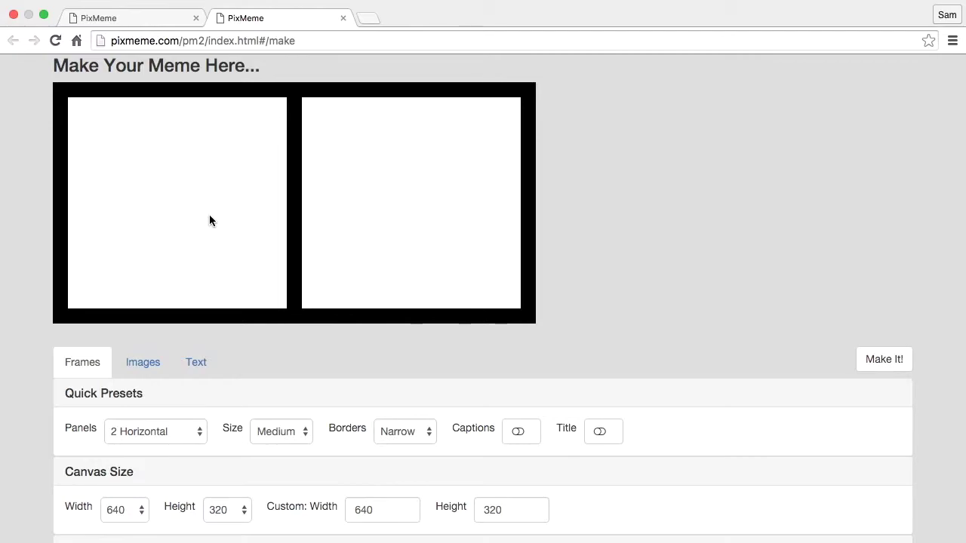
{"action": "scroll", "coordinate": [437, 198], "scroll_direction": "down", "scroll_amount": 2}
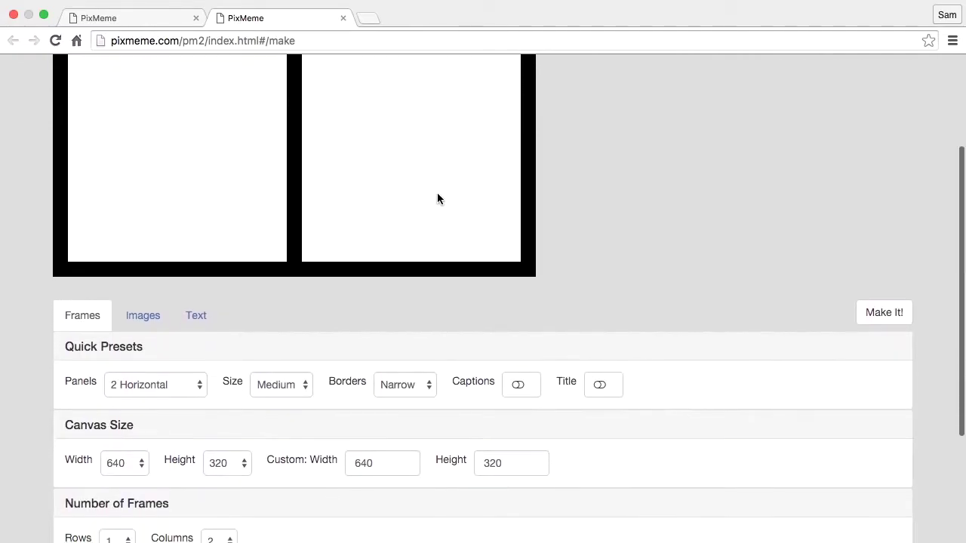
{"action": "scroll", "coordinate": [437, 199], "scroll_direction": "up", "scroll_amount": 2}
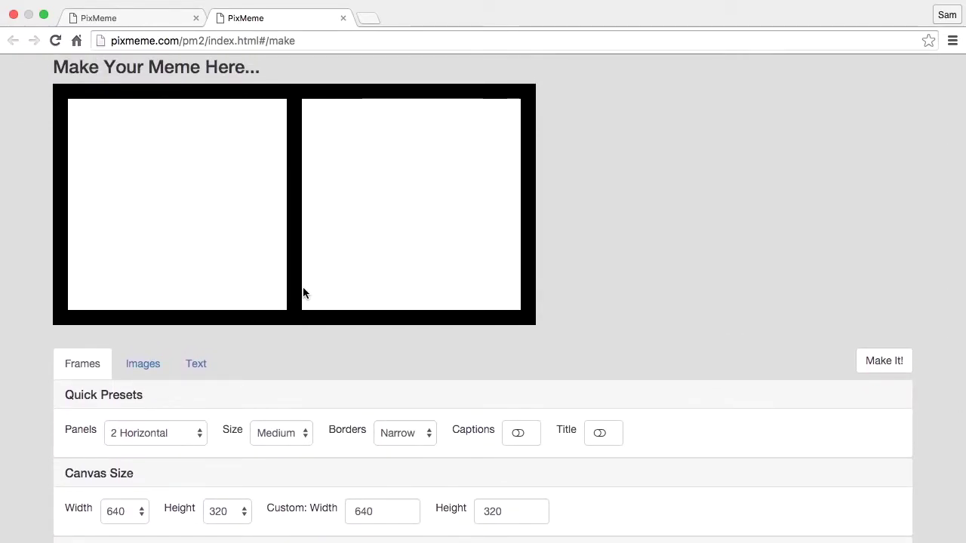
{"action": "left_click", "coordinate": [200, 433]}
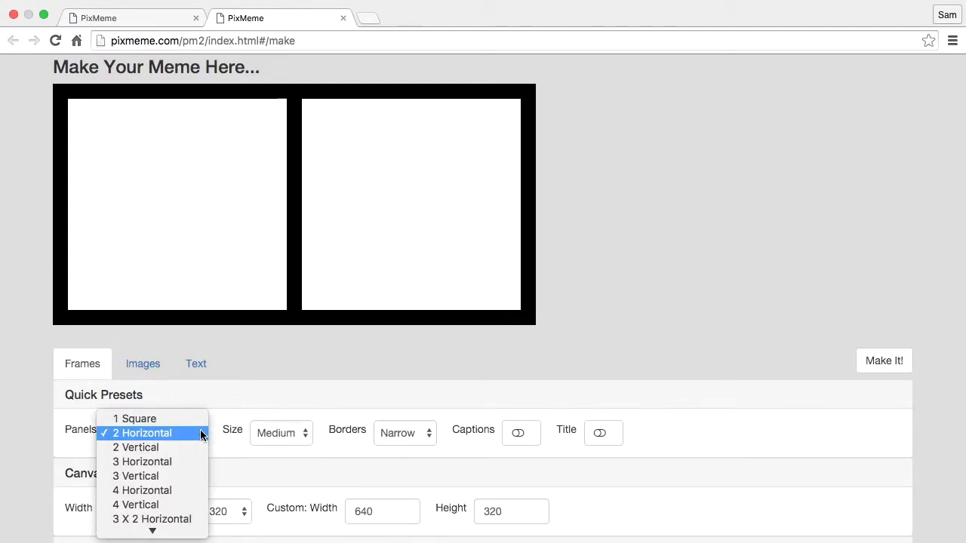
{"action": "left_click", "coordinate": [173, 461]}
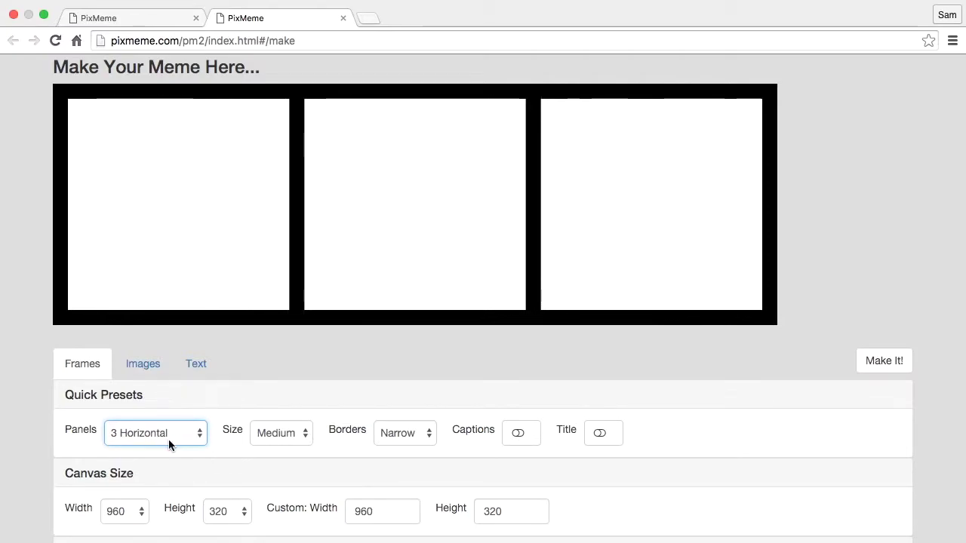
{"action": "left_click", "coordinate": [201, 433]}
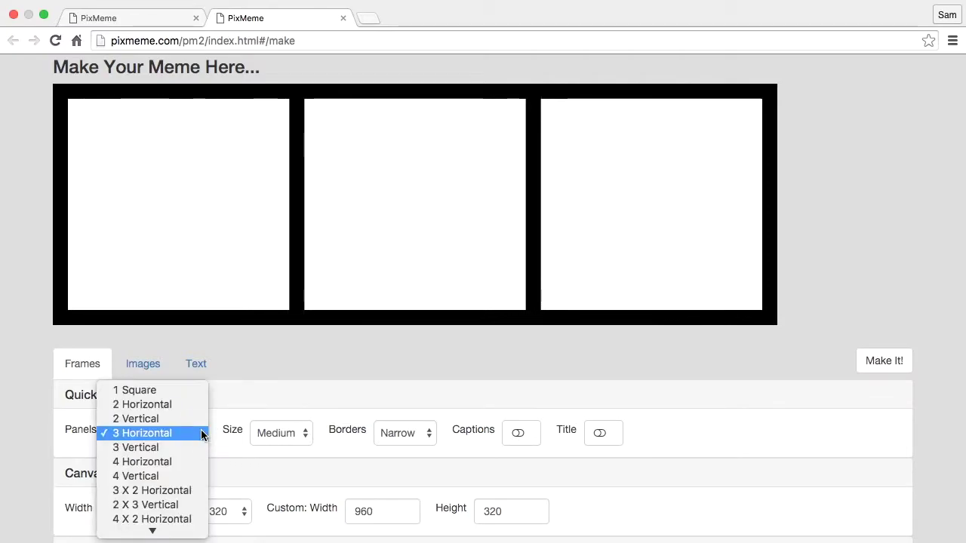
{"action": "scroll", "coordinate": [175, 480], "scroll_direction": "down", "scroll_amount": 1}
{"action": "scroll", "coordinate": [175, 478], "scroll_direction": "down", "scroll_amount": 1}
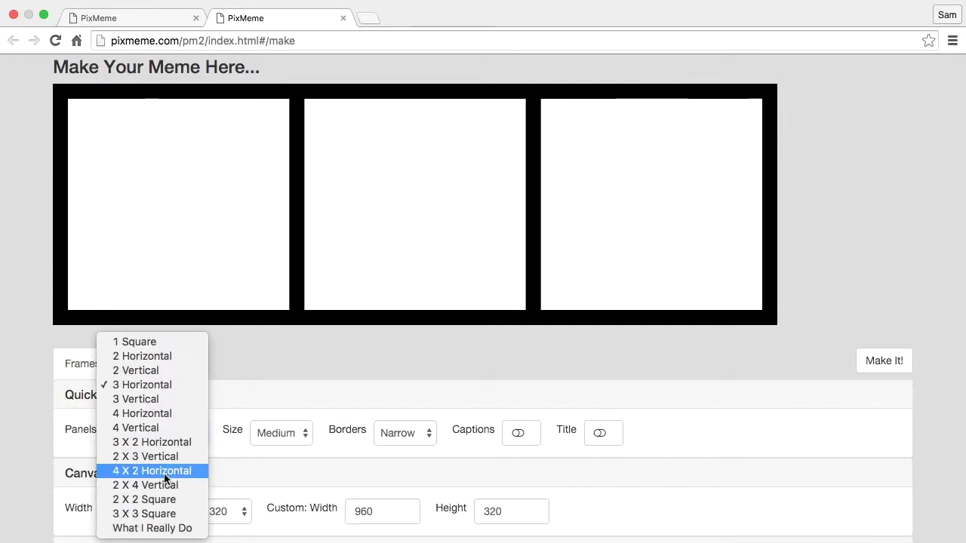
{"action": "left_click", "coordinate": [163, 501]}
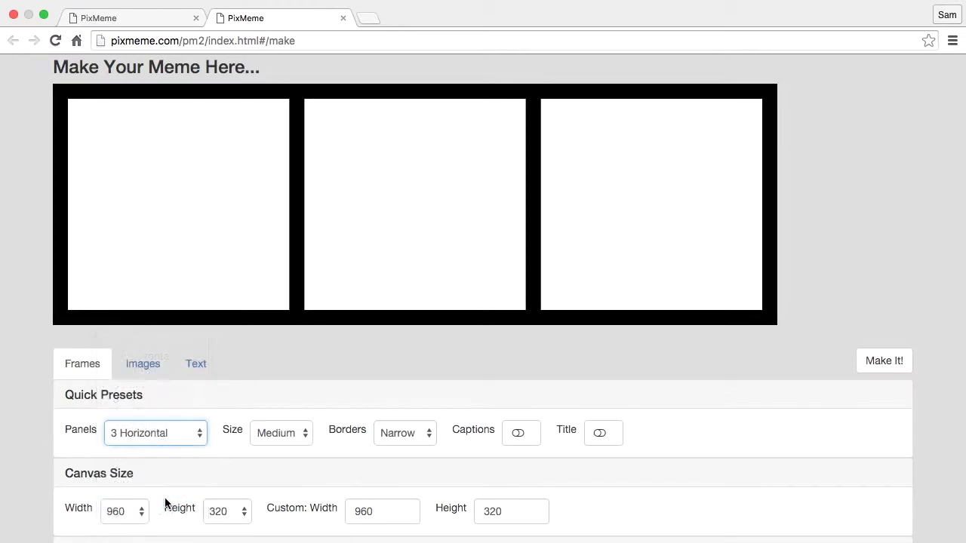
Set the meme size to Small.
{"action": "scroll", "coordinate": [203, 423], "scroll_direction": "down", "scroll_amount": 1}
{"action": "scroll", "coordinate": [202, 422], "scroll_direction": "down", "scroll_amount": 5}
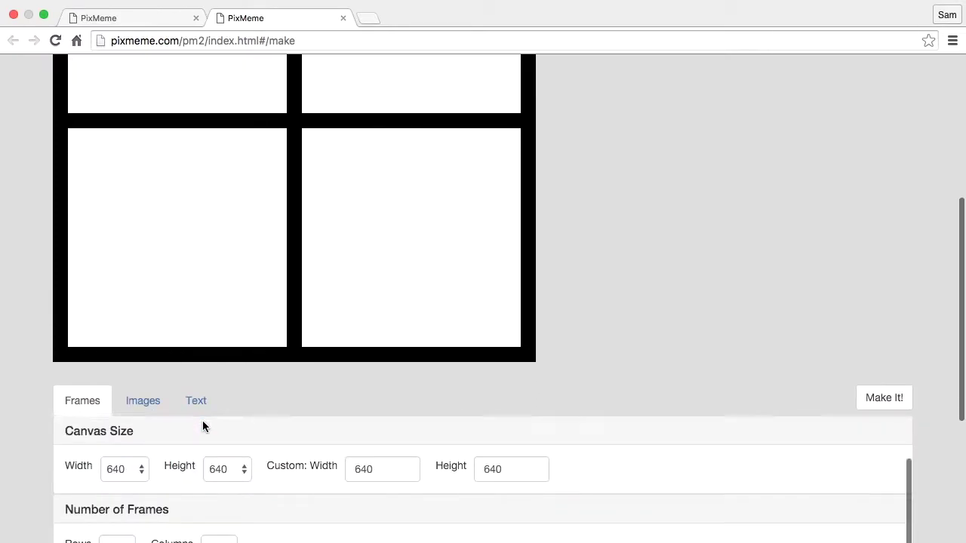
{"action": "scroll", "coordinate": [202, 422], "scroll_direction": "up", "scroll_amount": 2}
{"action": "scroll", "coordinate": [203, 424], "scroll_direction": "up", "scroll_amount": 1}
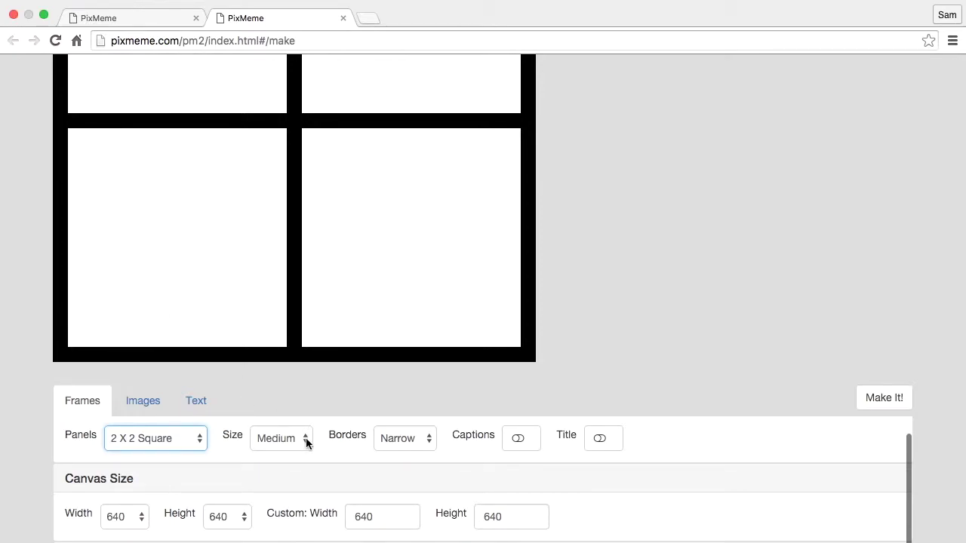
{"action": "left_click", "coordinate": [306, 438]}
{"action": "left_click", "coordinate": [293, 423]}
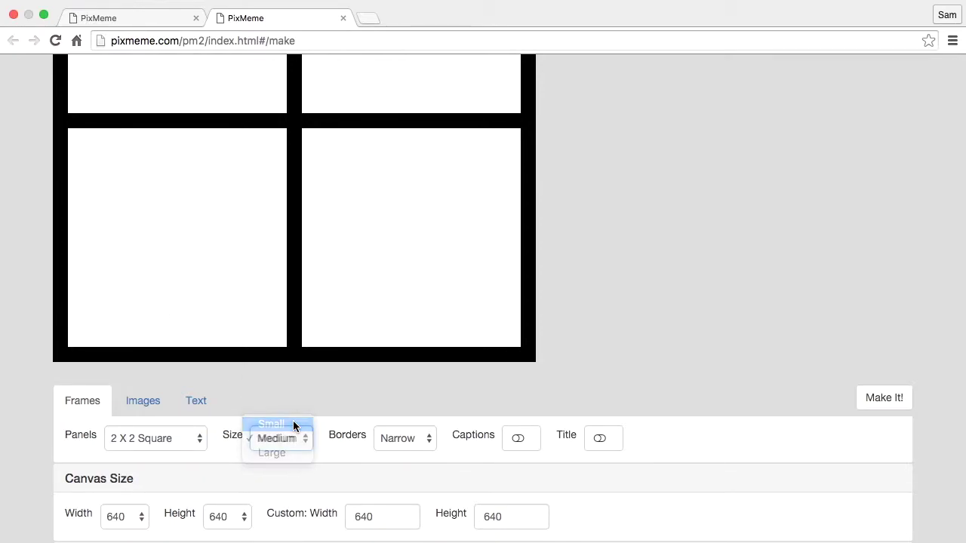
Make the borders Wide, after briefly trying Tiny.
{"action": "scroll", "coordinate": [282, 425], "scroll_direction": "up", "scroll_amount": 5}
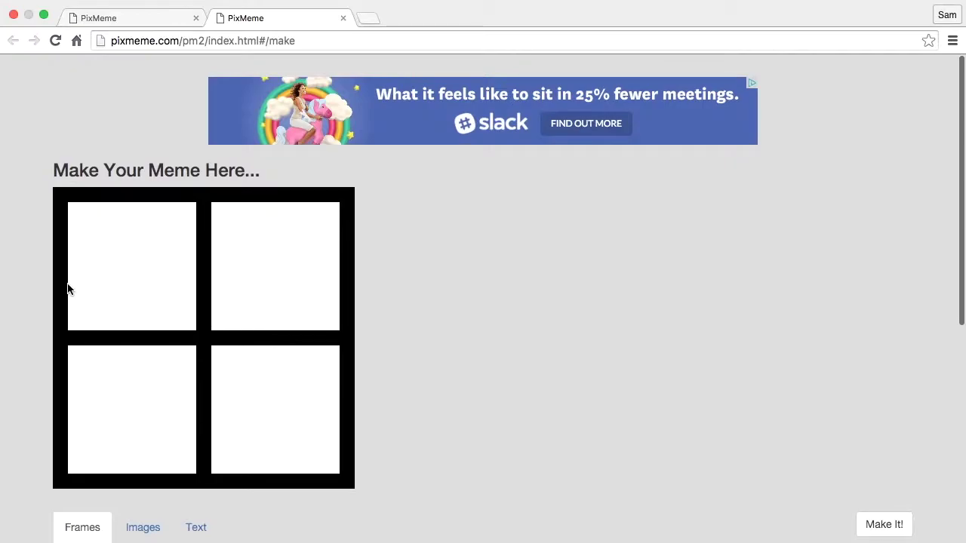
{"action": "scroll", "coordinate": [587, 412], "scroll_direction": "down", "scroll_amount": 2}
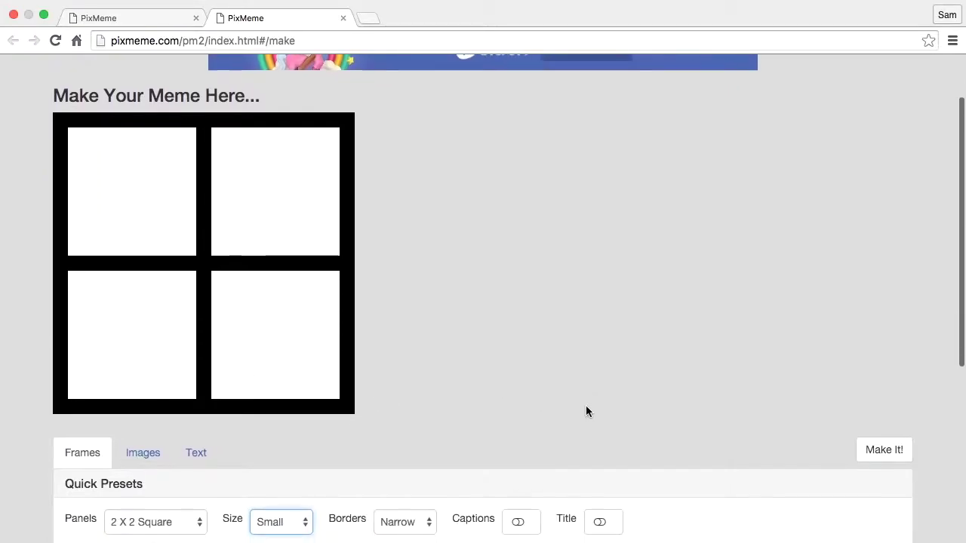
{"action": "scroll", "coordinate": [586, 411], "scroll_direction": "down", "scroll_amount": 1}
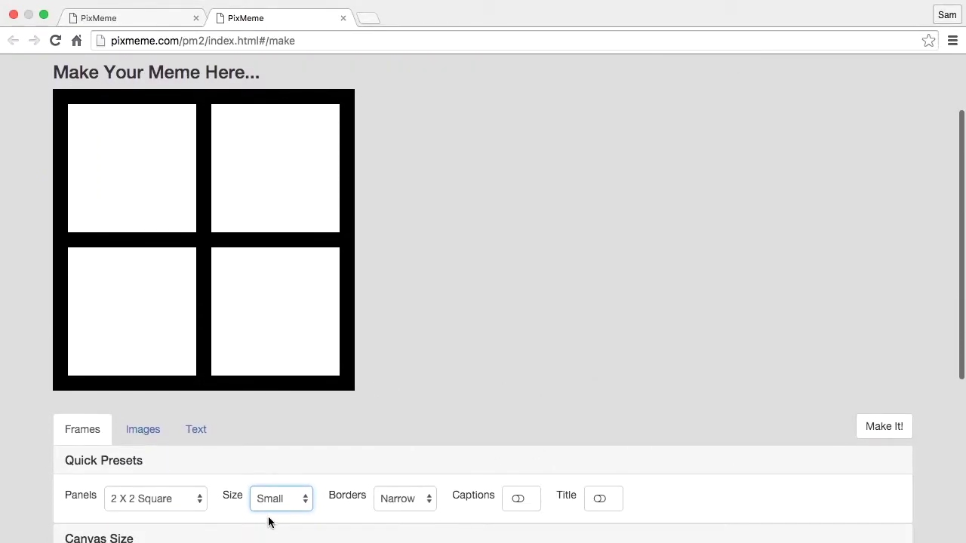
{"action": "left_click", "coordinate": [432, 502]}
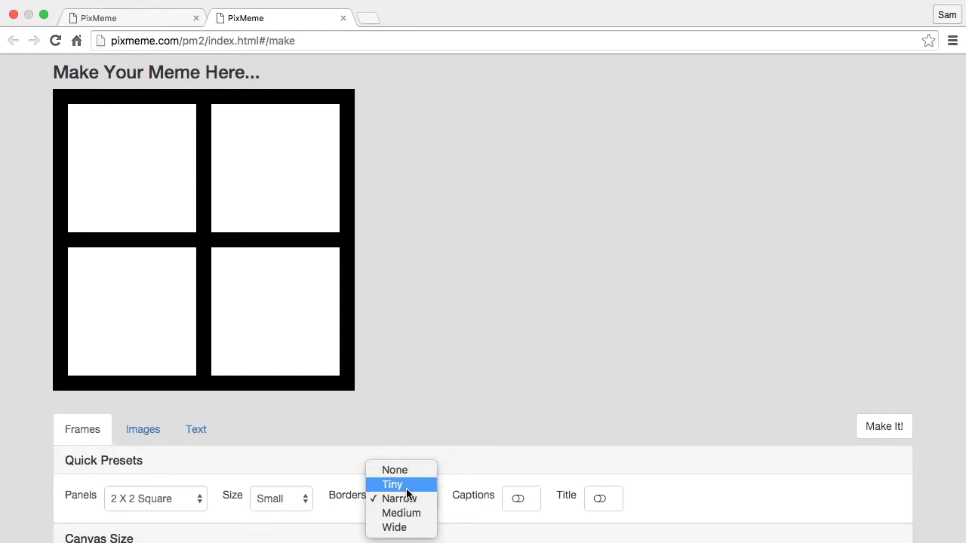
{"action": "left_click", "coordinate": [406, 487]}
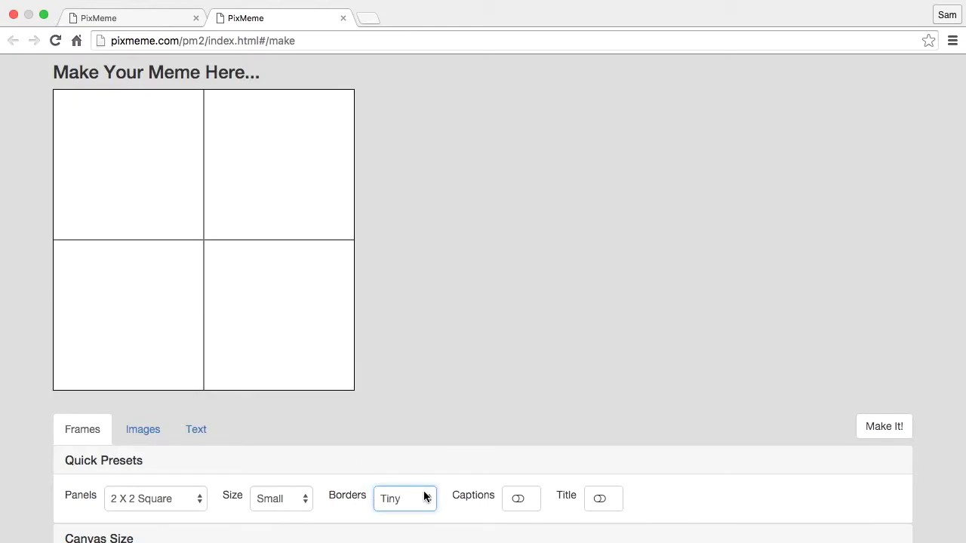
{"action": "left_click", "coordinate": [431, 499]}
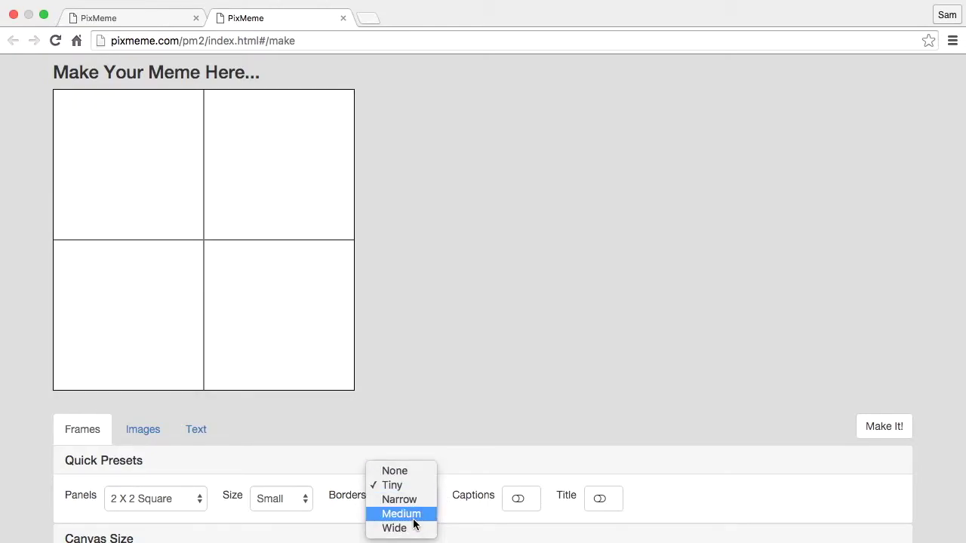
{"action": "left_click", "coordinate": [408, 527]}
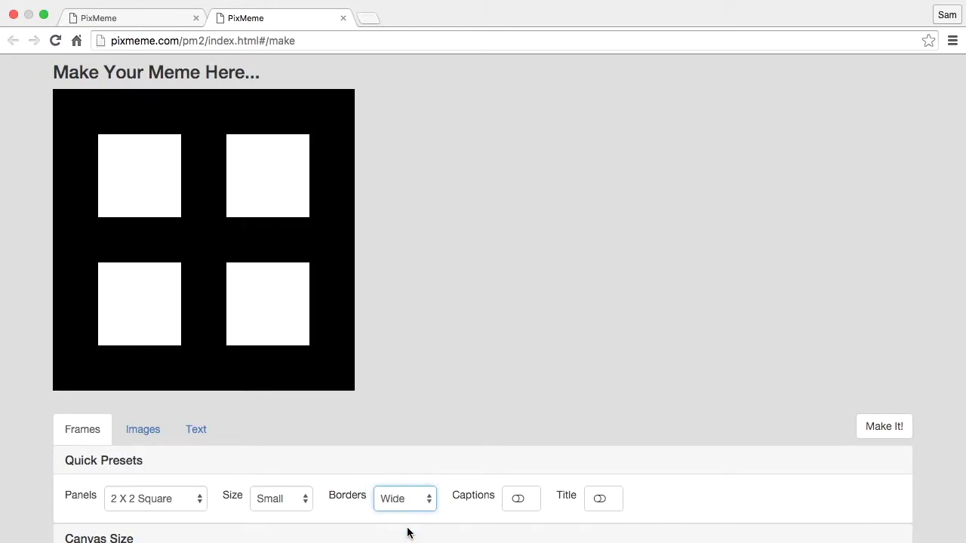
Add captions under each panel and a title bar, and set borders back to Narrow.
{"action": "left_click", "coordinate": [519, 500]}
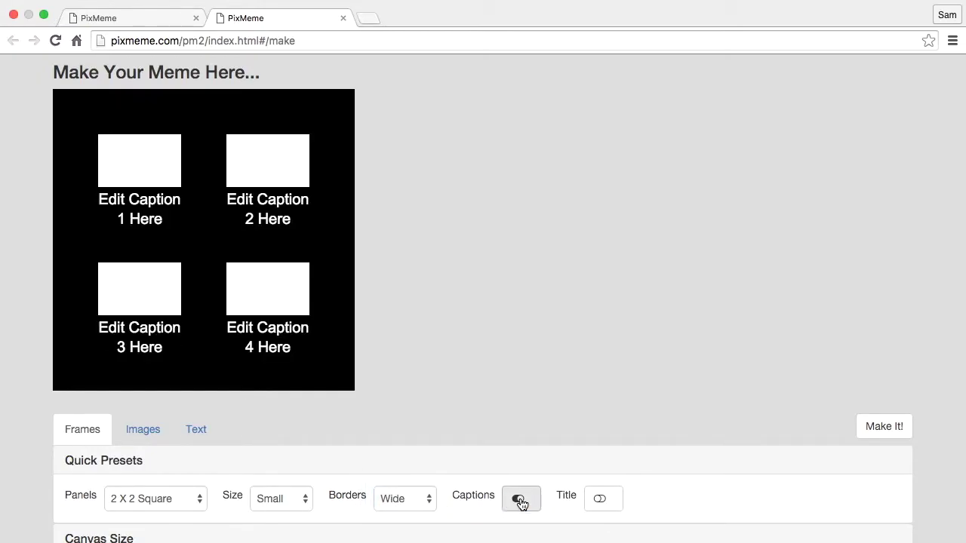
{"action": "left_click", "coordinate": [602, 501]}
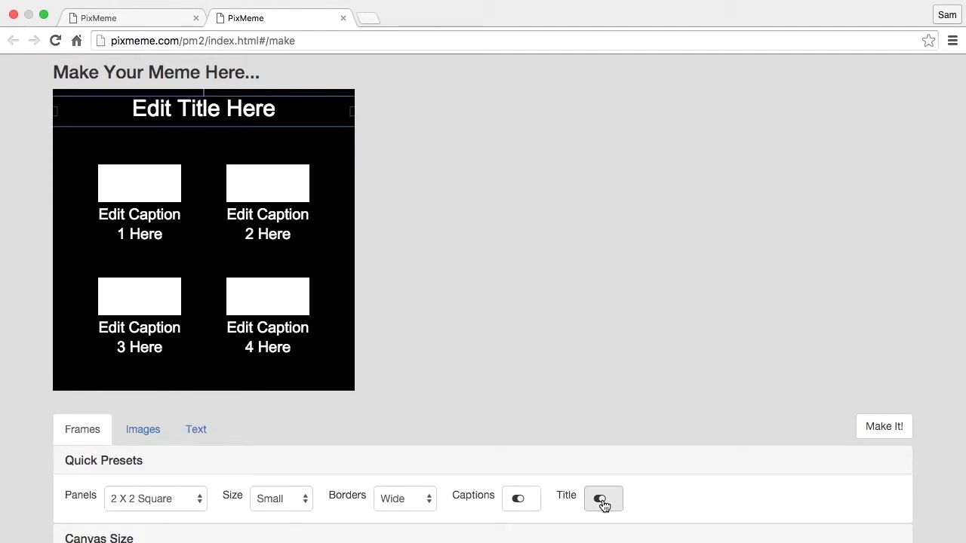
{"action": "left_click", "coordinate": [429, 502]}
{"action": "left_click", "coordinate": [417, 472]}
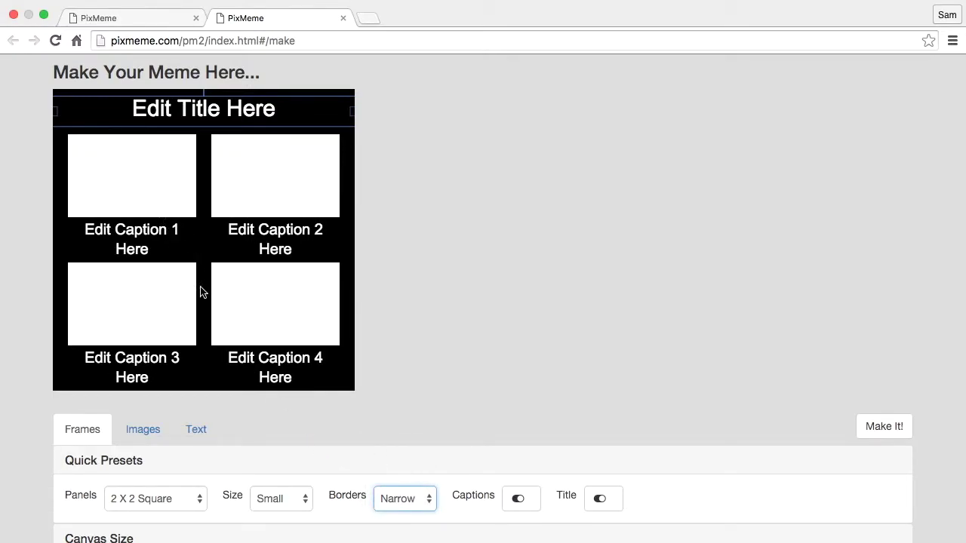
Scroll through the Frames settings and reload the meme maker page.
{"action": "scroll", "coordinate": [202, 294], "scroll_direction": "down", "scroll_amount": 1}
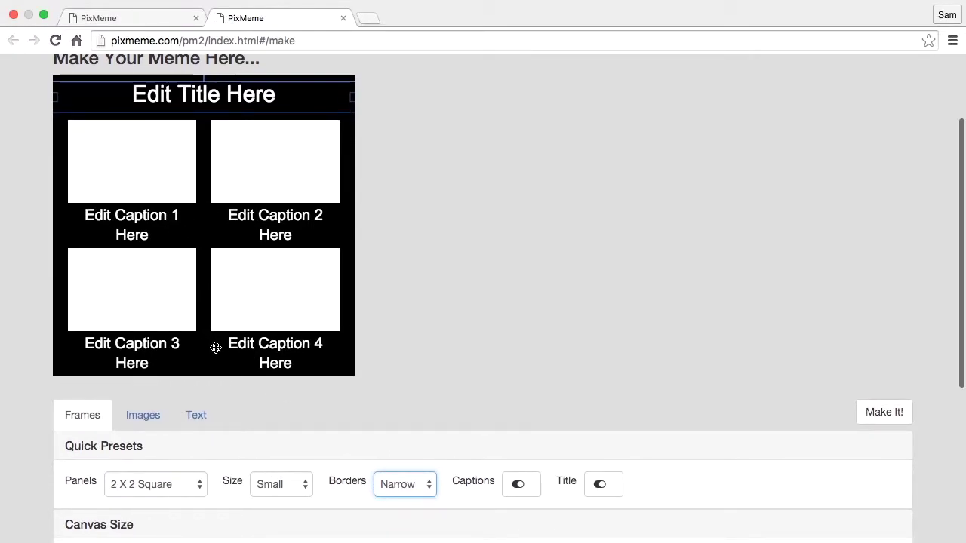
{"action": "scroll", "coordinate": [216, 347], "scroll_direction": "down", "scroll_amount": 3}
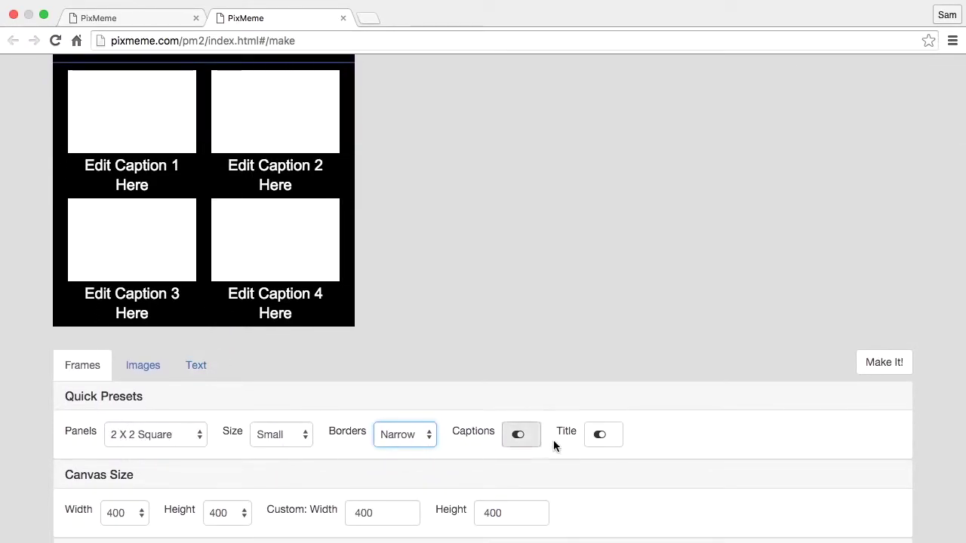
{"action": "scroll", "coordinate": [635, 437], "scroll_direction": "down", "scroll_amount": 3}
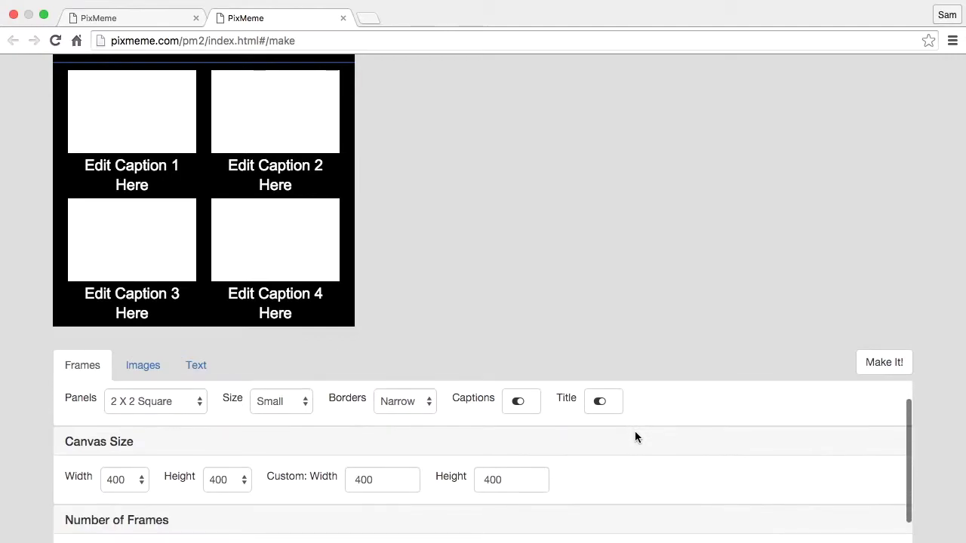
{"action": "scroll", "coordinate": [577, 440], "scroll_direction": "down", "scroll_amount": 4}
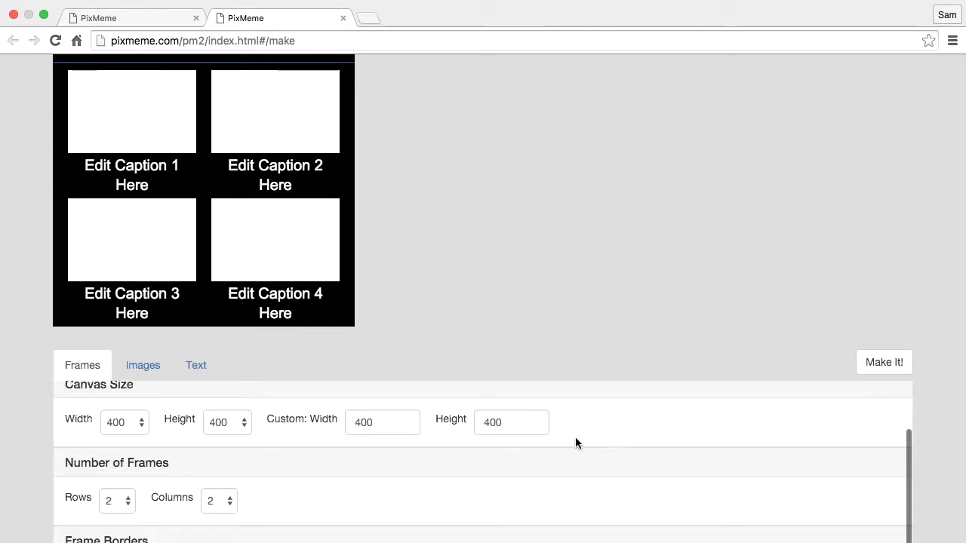
{"action": "scroll", "coordinate": [576, 442], "scroll_direction": "down", "scroll_amount": 5}
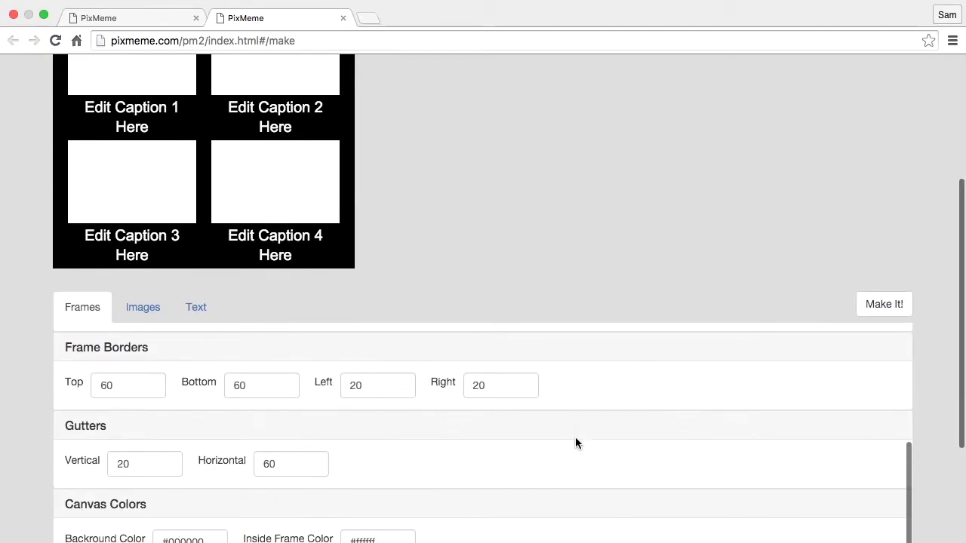
{"action": "scroll", "coordinate": [576, 438], "scroll_direction": "up", "scroll_amount": 5}
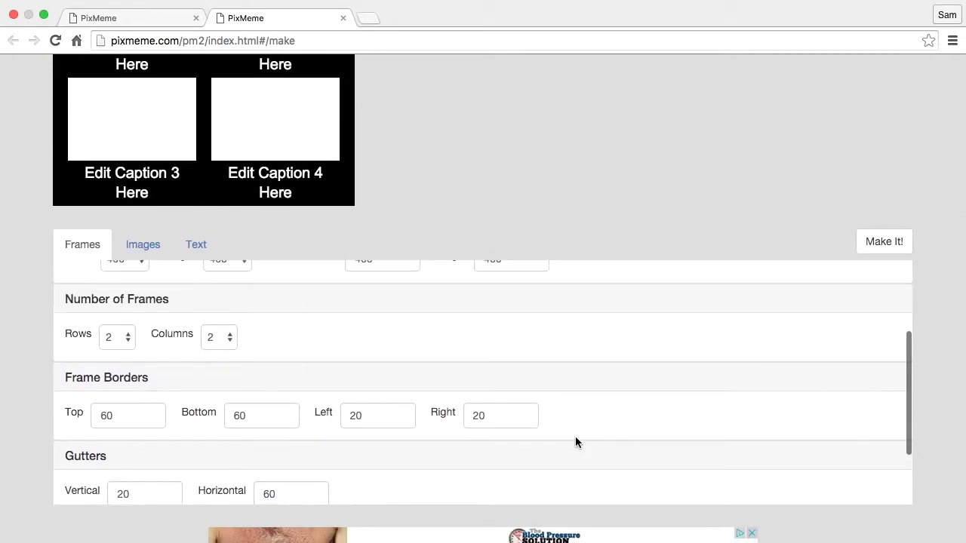
{"action": "scroll", "coordinate": [575, 442], "scroll_direction": "up", "scroll_amount": 3}
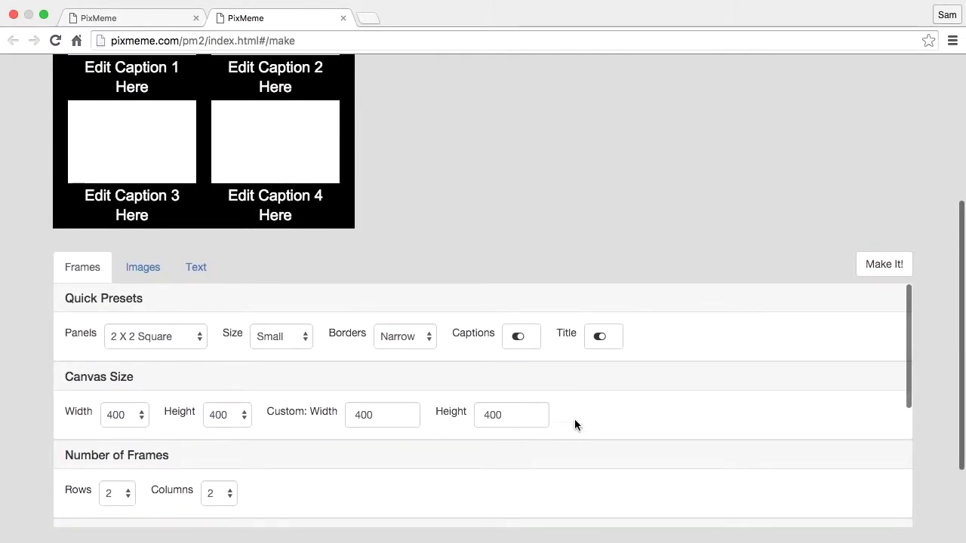
{"action": "left_click", "coordinate": [57, 40]}
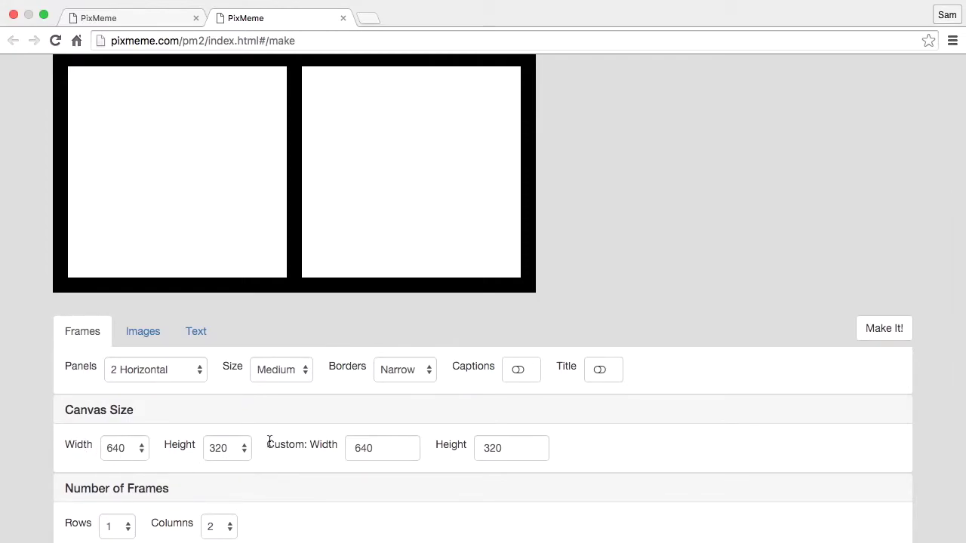
Set the canvas height to 200 and the width to 480, after trying 600.
{"action": "left_click", "coordinate": [244, 453]}
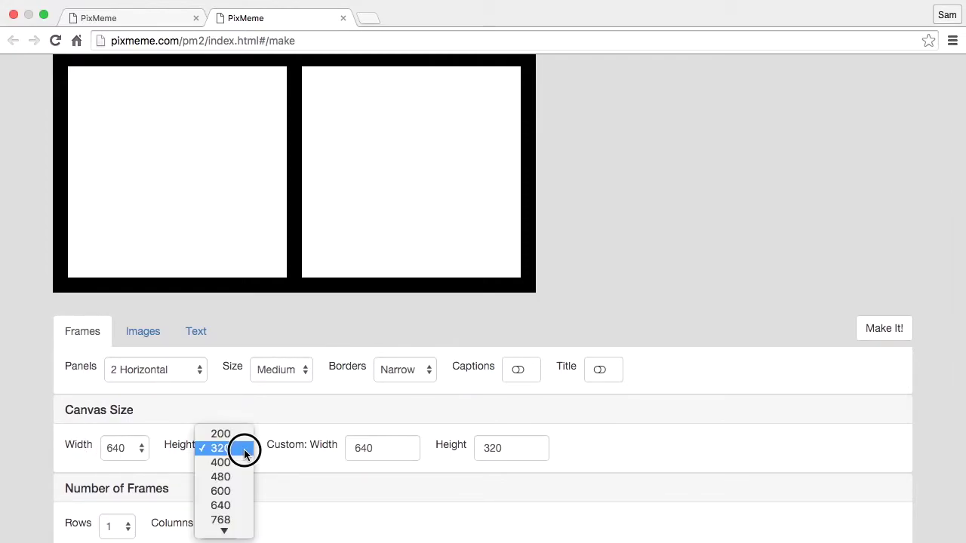
{"action": "left_click", "coordinate": [222, 435]}
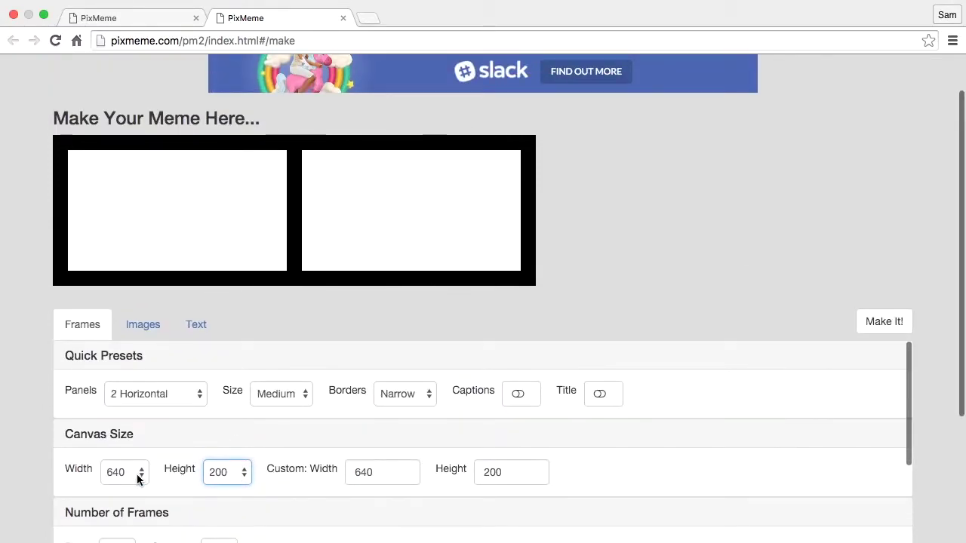
{"action": "left_click", "coordinate": [142, 469]}
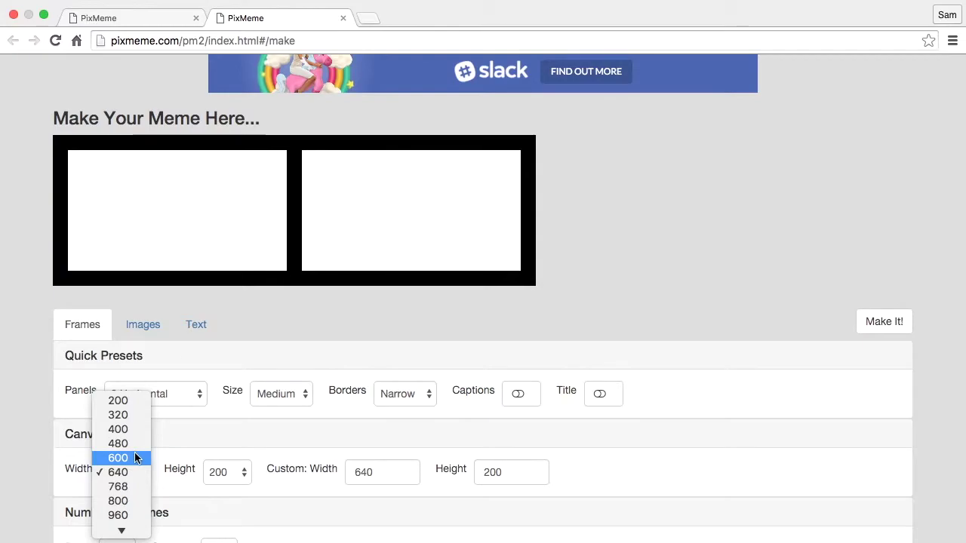
{"action": "left_click", "coordinate": [134, 456]}
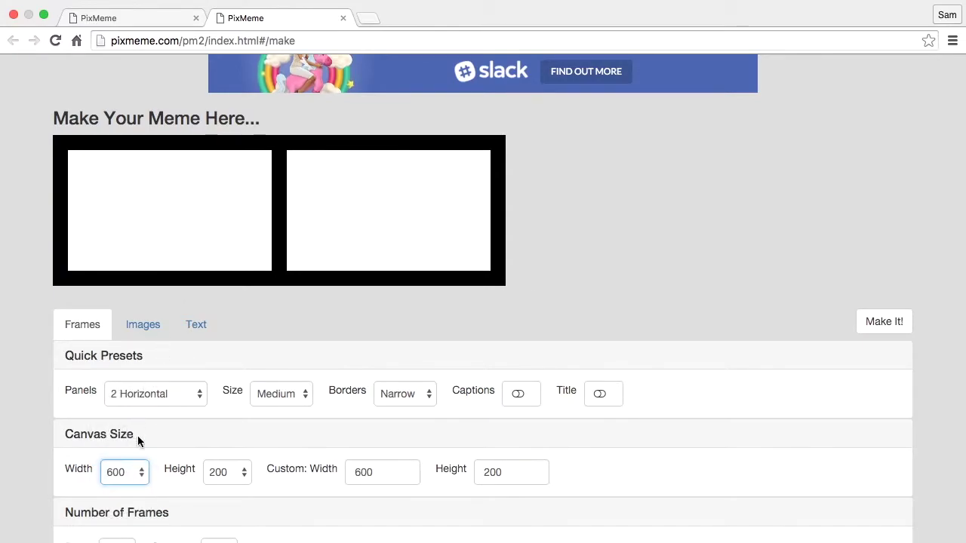
{"action": "left_click", "coordinate": [141, 470]}
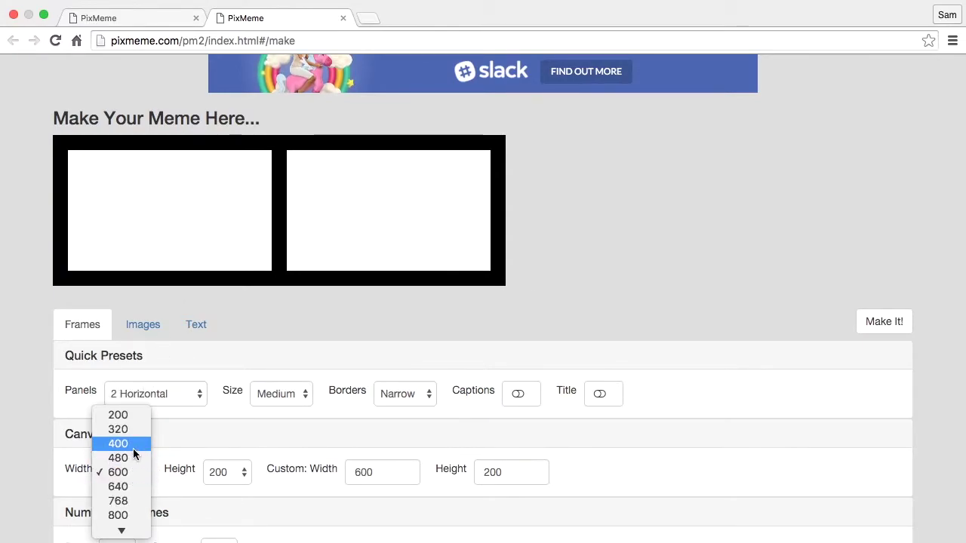
{"action": "left_click", "coordinate": [133, 456]}
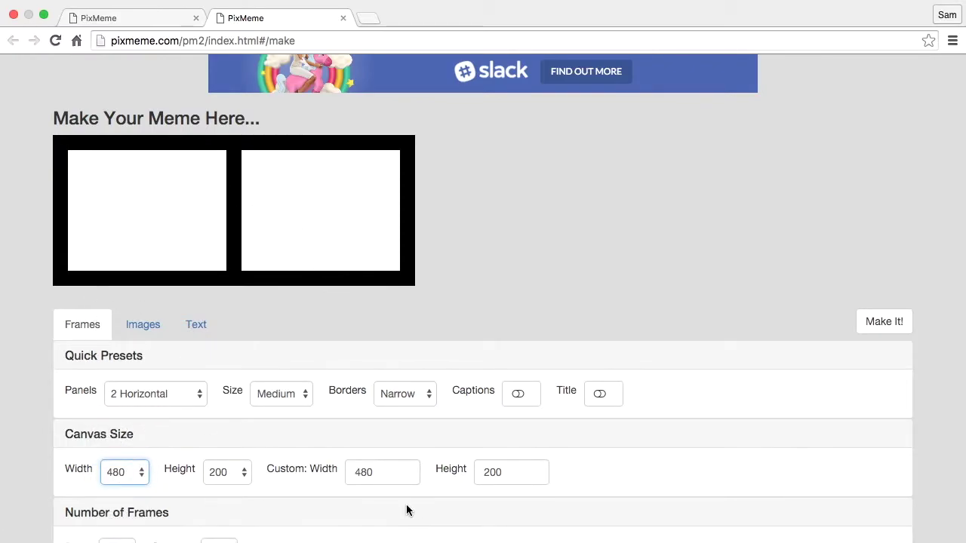
Set Number of Frames to 2 rows and 2 columns, after briefly trying 3 columns.
{"action": "scroll", "coordinate": [368, 465], "scroll_direction": "down", "scroll_amount": 1}
{"action": "scroll", "coordinate": [369, 465], "scroll_direction": "down", "scroll_amount": 1}
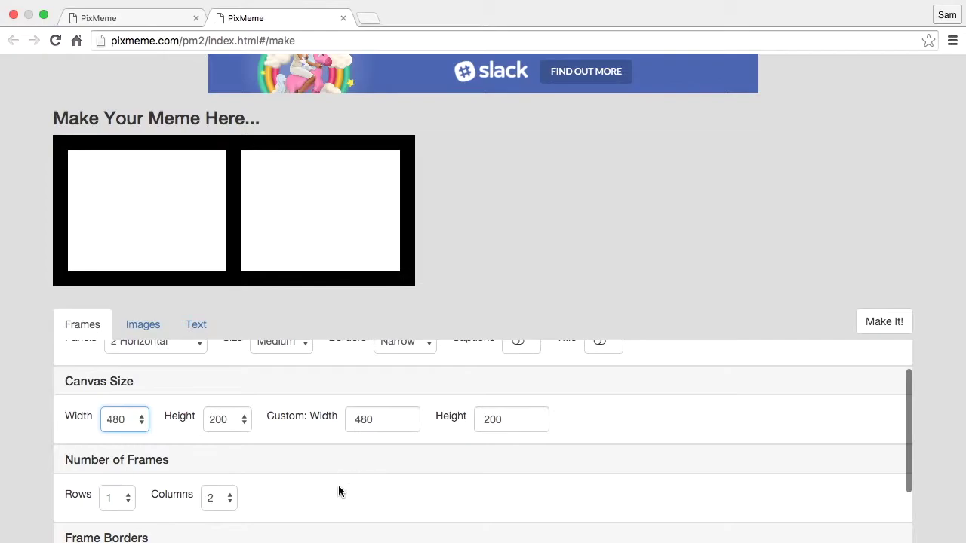
{"action": "scroll", "coordinate": [334, 486], "scroll_direction": "down", "scroll_amount": 2}
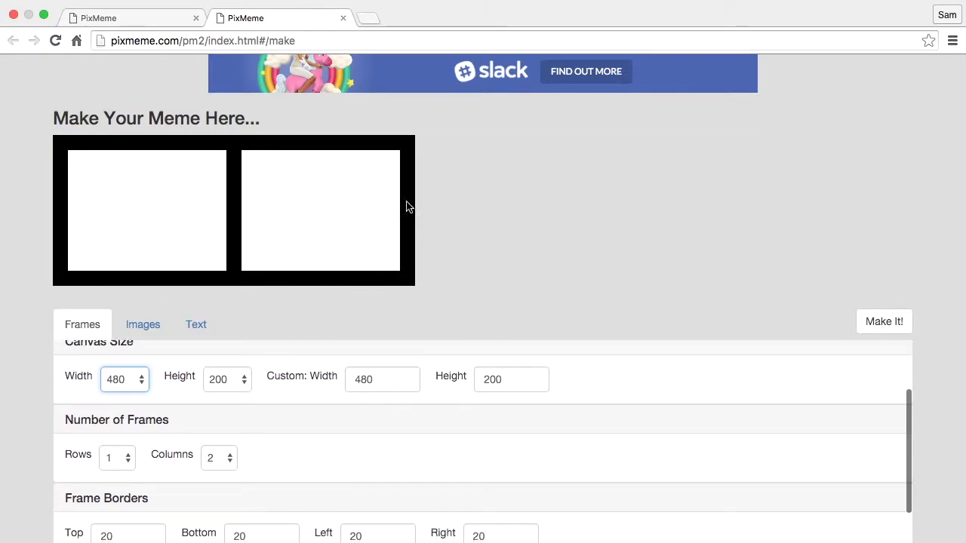
{"action": "left_click", "coordinate": [125, 458]}
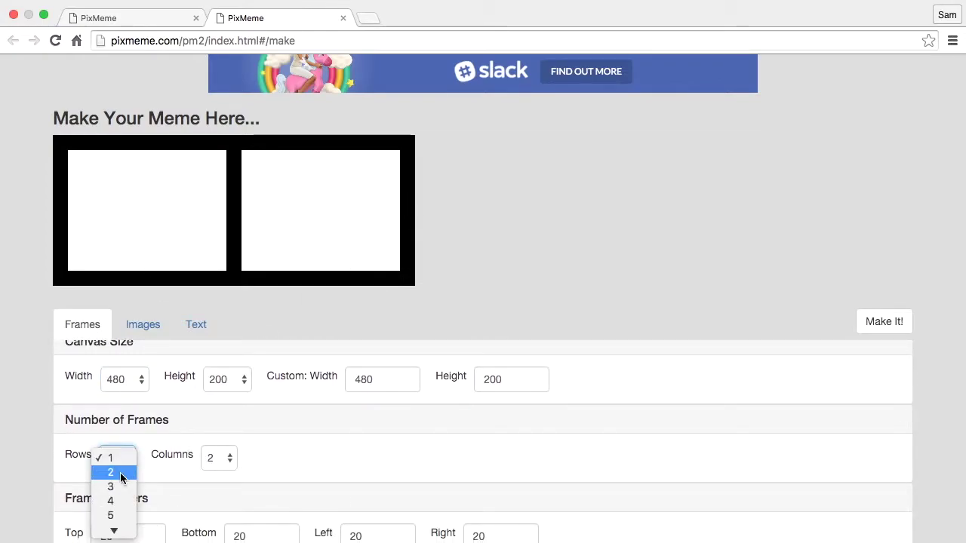
{"action": "left_click", "coordinate": [120, 472]}
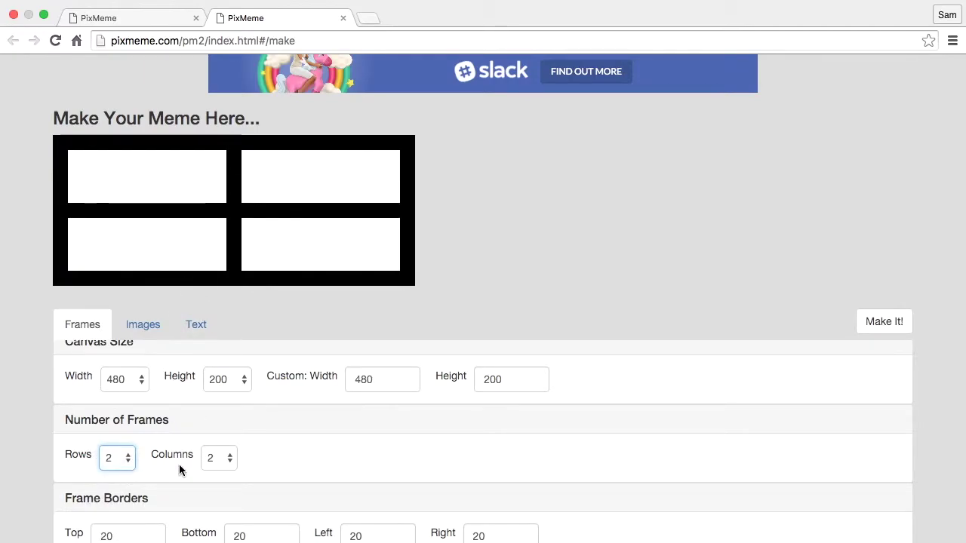
{"action": "left_click", "coordinate": [230, 461]}
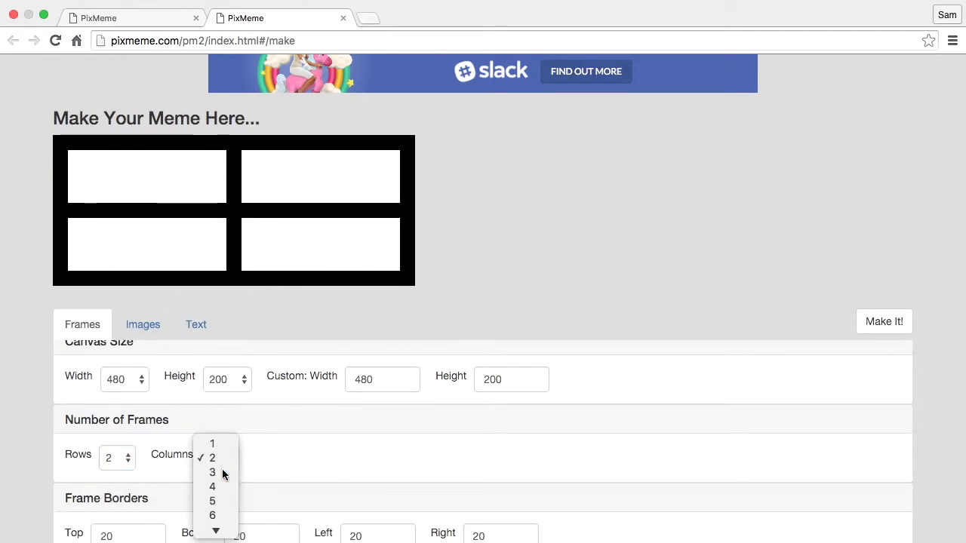
{"action": "left_click", "coordinate": [222, 473]}
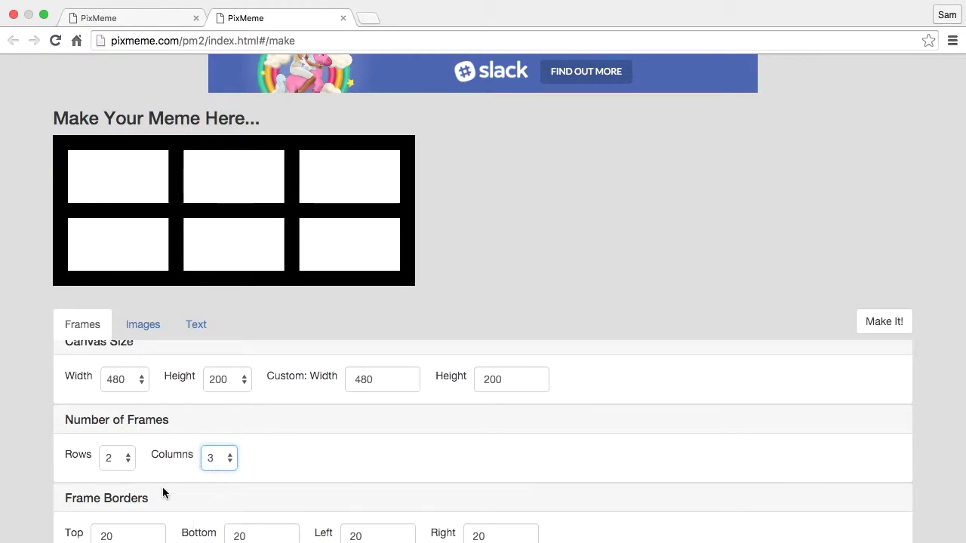
{"action": "left_click", "coordinate": [230, 458]}
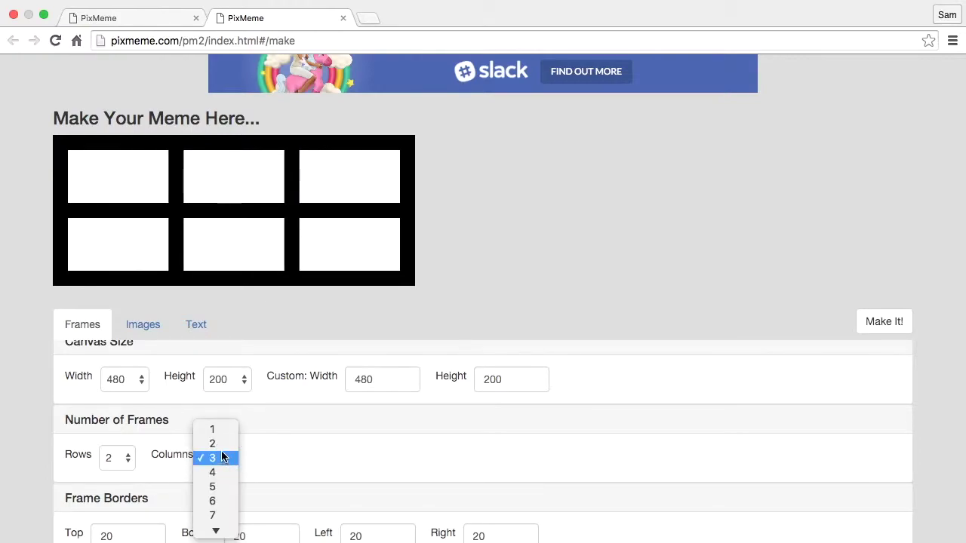
{"action": "left_click", "coordinate": [221, 446]}
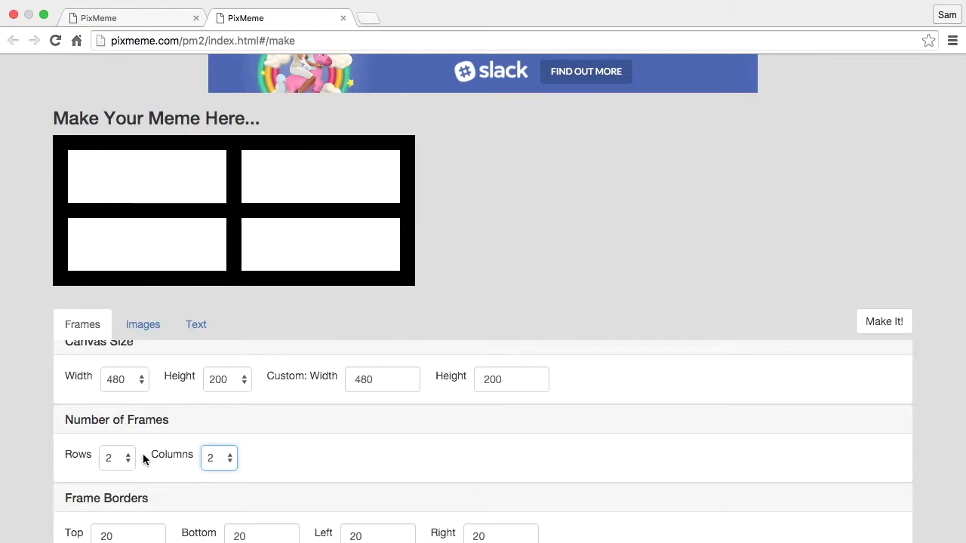
{"action": "left_click", "coordinate": [247, 378]}
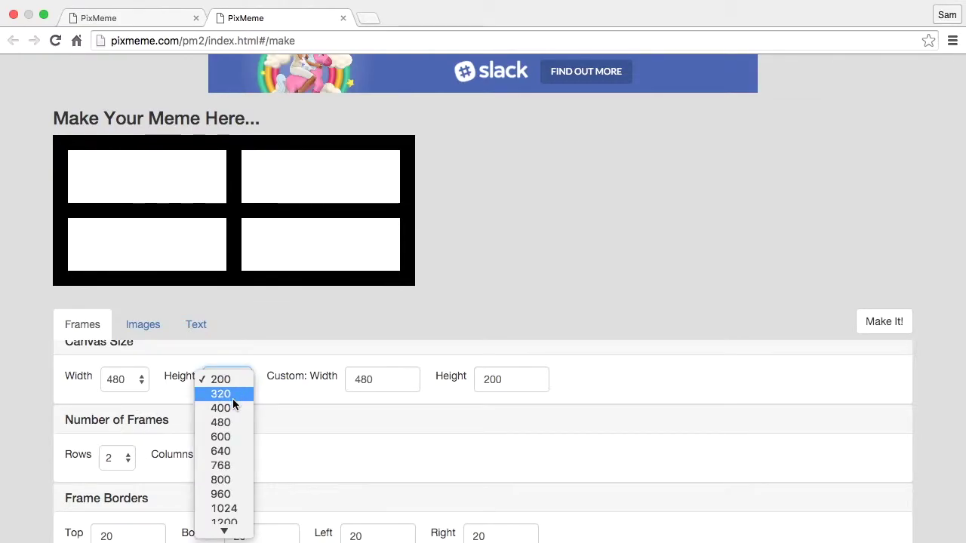
{"action": "left_click", "coordinate": [232, 395]}
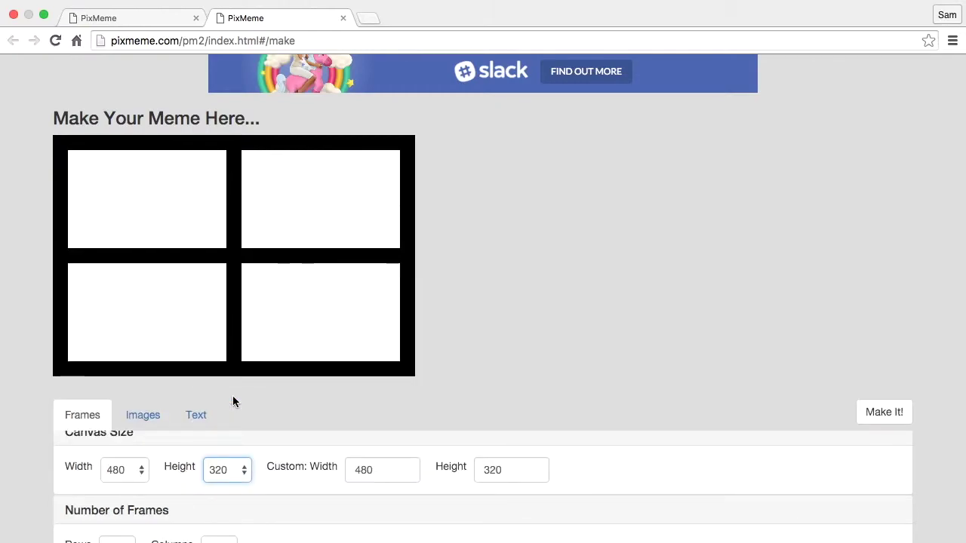
{"action": "scroll", "coordinate": [244, 417], "scroll_direction": "down", "scroll_amount": 5}
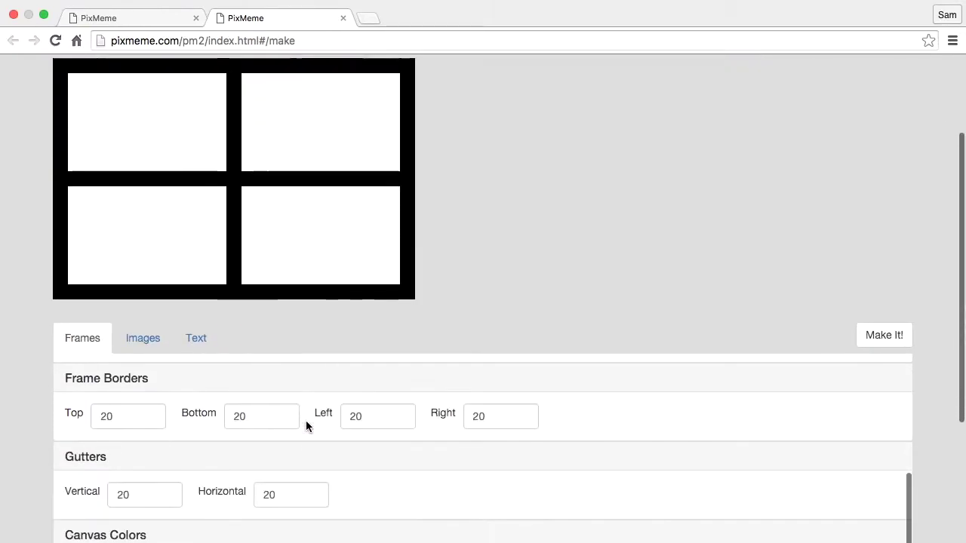
{"action": "scroll", "coordinate": [305, 426], "scroll_direction": "down", "scroll_amount": 2}
{"action": "scroll", "coordinate": [307, 427], "scroll_direction": "up", "scroll_amount": 3}
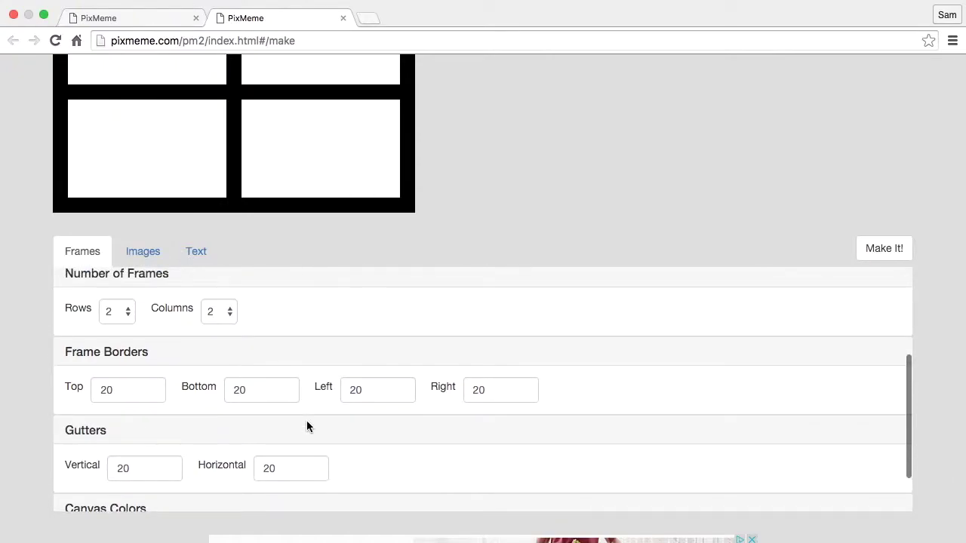
{"action": "scroll", "coordinate": [307, 427], "scroll_direction": "up", "scroll_amount": 3}
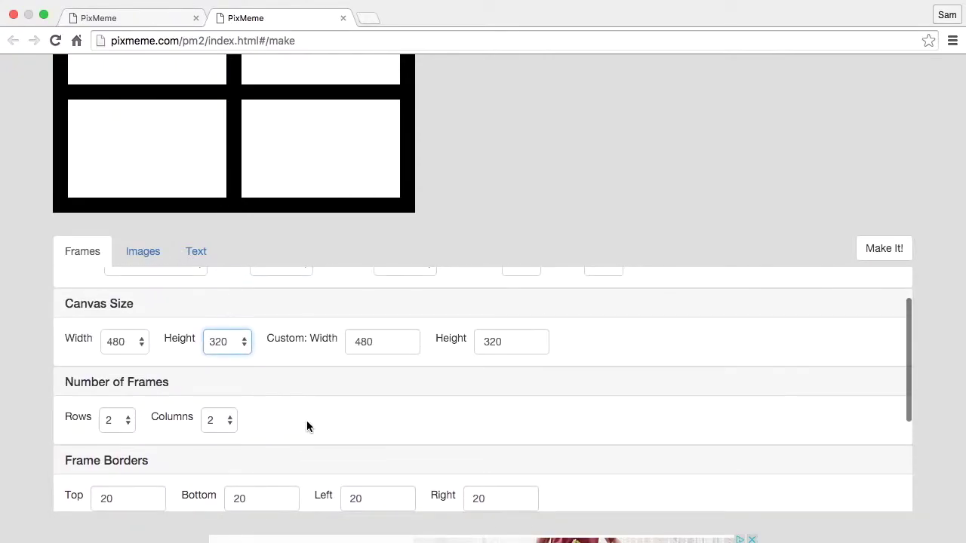
{"action": "scroll", "coordinate": [306, 427], "scroll_direction": "up", "scroll_amount": 3}
{"action": "left_click", "coordinate": [248, 455]}
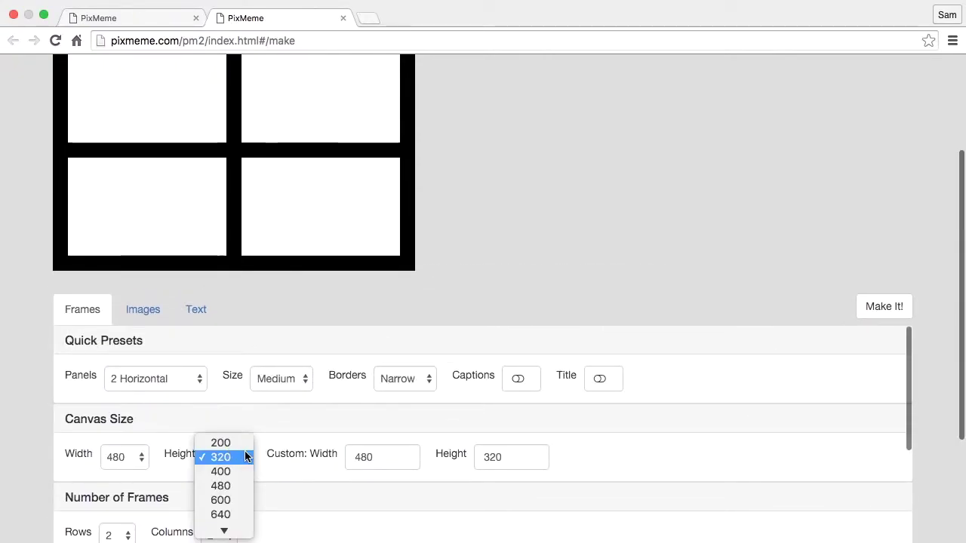
{"action": "left_click", "coordinate": [238, 443]}
{"action": "scroll", "coordinate": [239, 442], "scroll_direction": "up", "scroll_amount": 4}
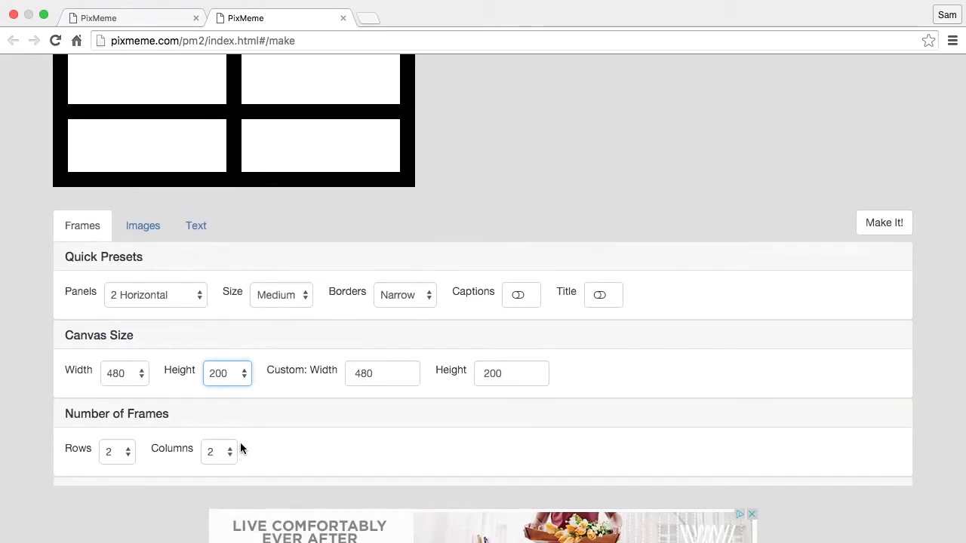
{"action": "scroll", "coordinate": [241, 449], "scroll_direction": "down", "scroll_amount": 5}
{"action": "scroll", "coordinate": [242, 448], "scroll_direction": "down", "scroll_amount": 3}
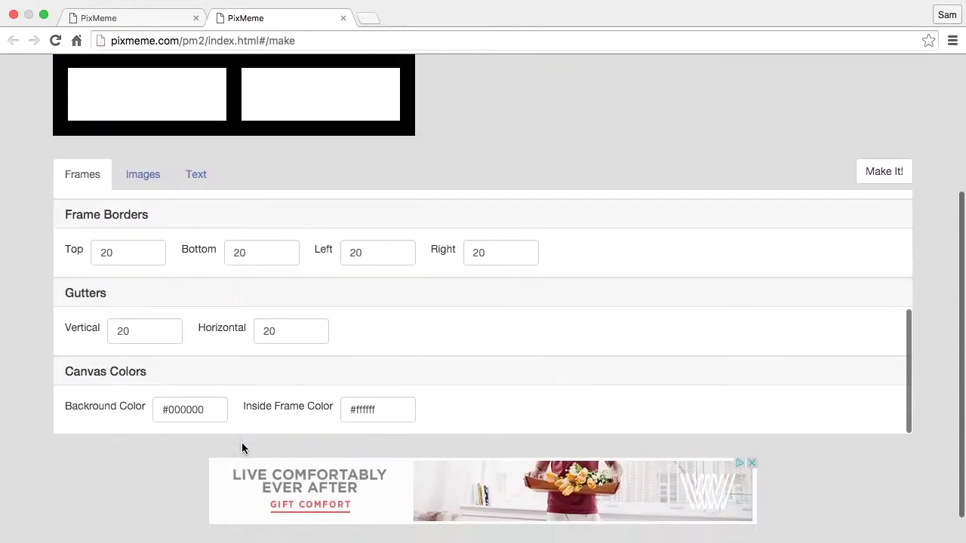
{"action": "scroll", "coordinate": [241, 445], "scroll_direction": "up", "scroll_amount": 5}
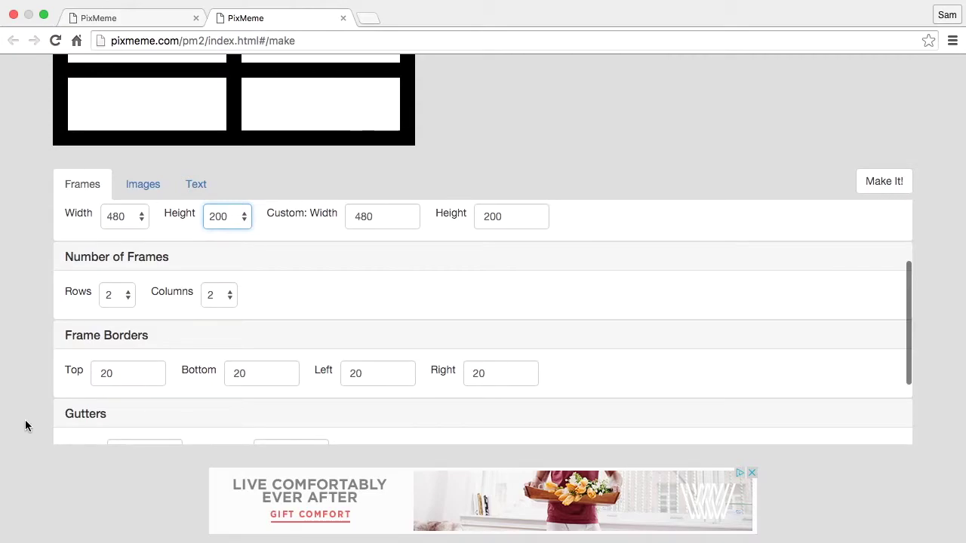
{"action": "scroll", "coordinate": [25, 426], "scroll_direction": "up", "scroll_amount": 2}
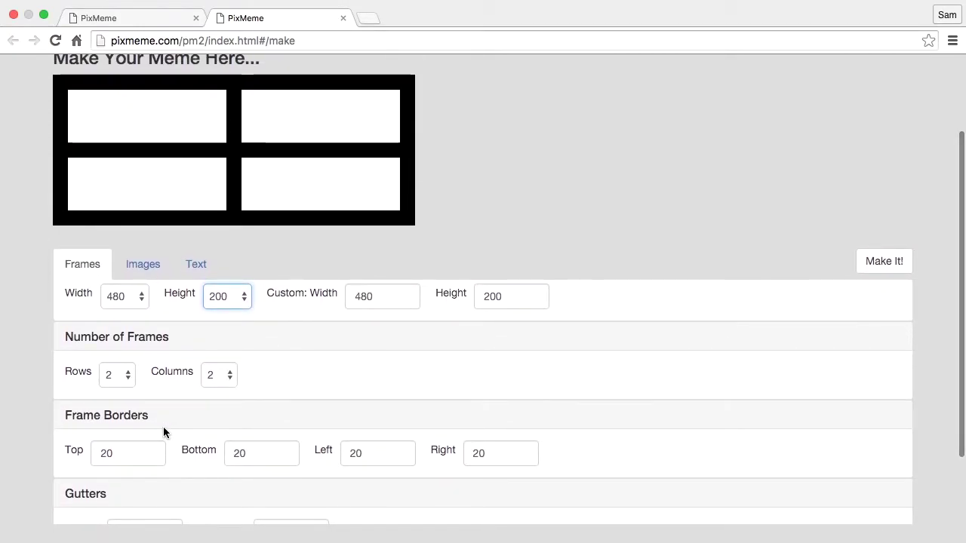
{"action": "scroll", "coordinate": [163, 428], "scroll_direction": "down", "scroll_amount": 2}
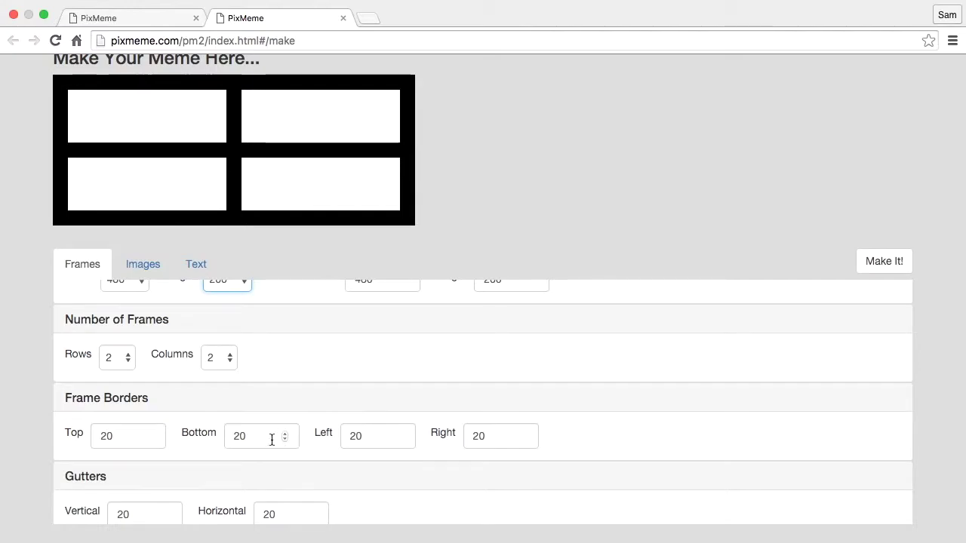
Set the bottom frame border and the horizontal gutter to 40.
{"action": "left_click_drag", "start_coordinate": [243, 436], "coordinate": [199, 435]}
{"action": "type", "text": "4"}
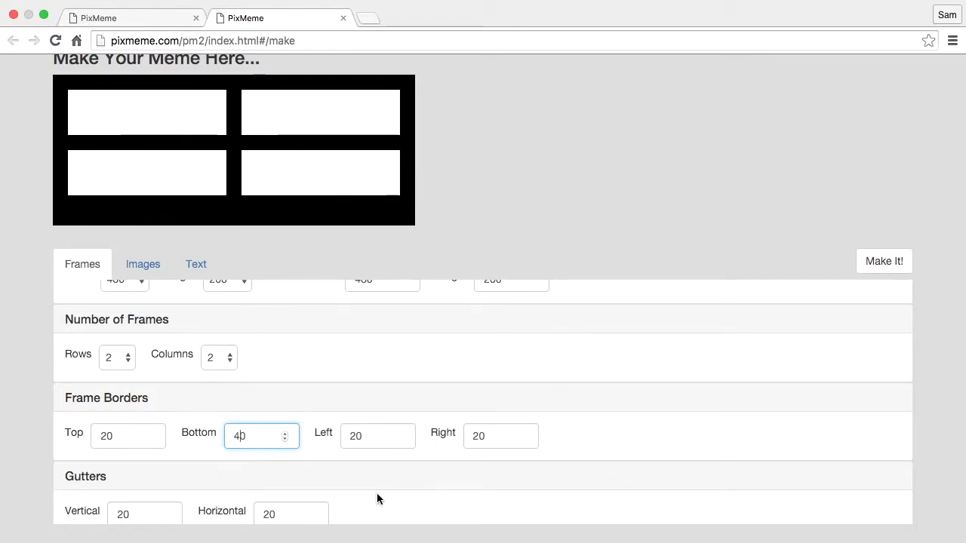
{"action": "scroll", "coordinate": [373, 491], "scroll_direction": "down", "scroll_amount": 2}
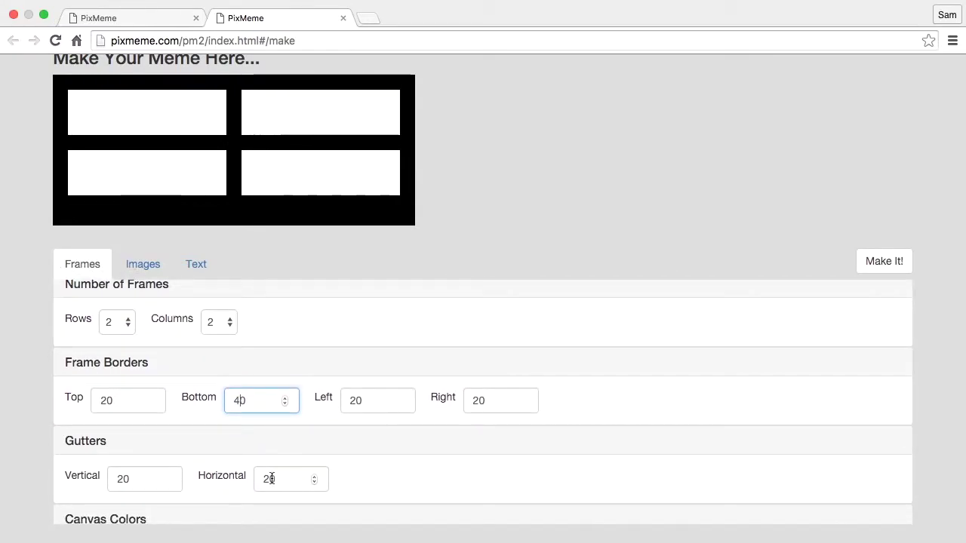
{"action": "left_click_drag", "start_coordinate": [272, 478], "coordinate": [201, 464]}
{"action": "type", "text": "40"}
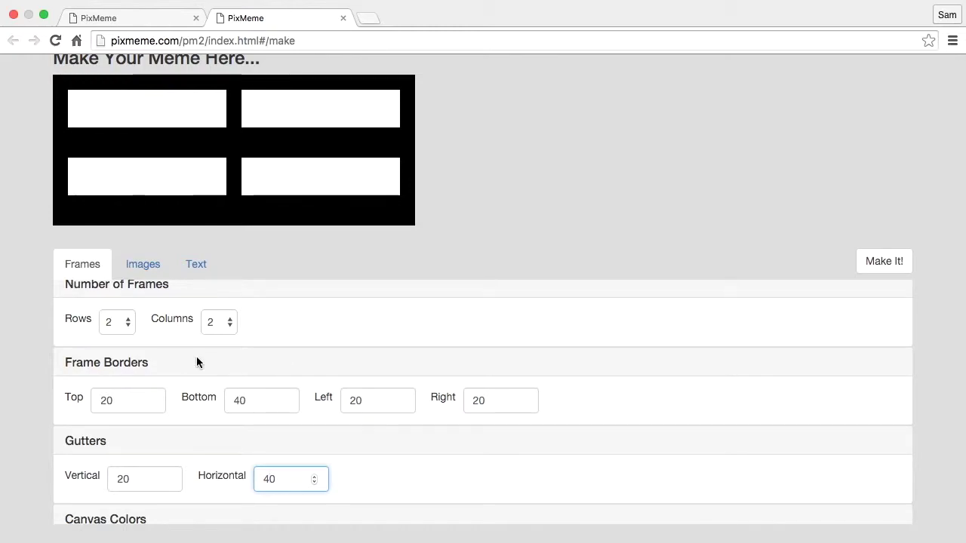
Set the top and left frame borders to 20.
{"action": "left_click", "coordinate": [152, 399]}
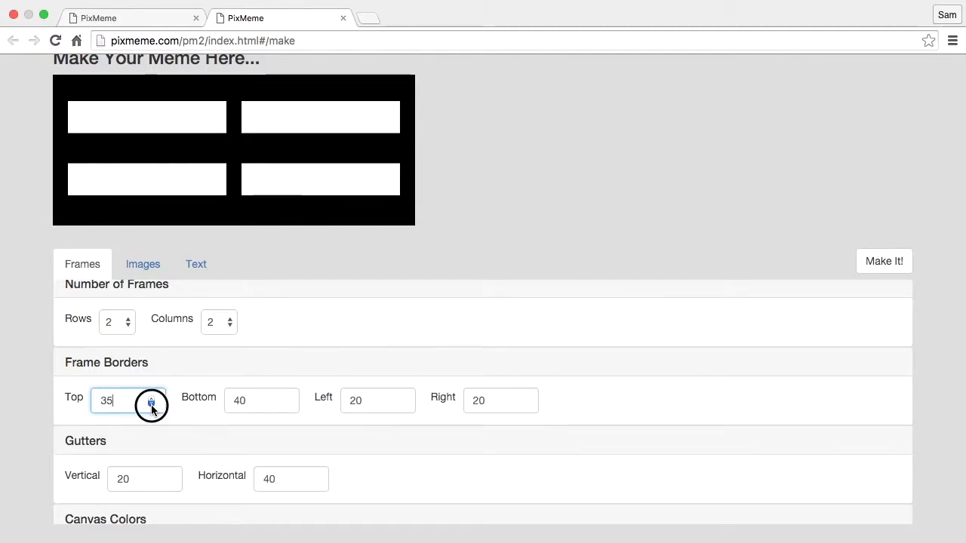
{"action": "left_click_drag", "start_coordinate": [151, 409], "coordinate": [151, 409]}
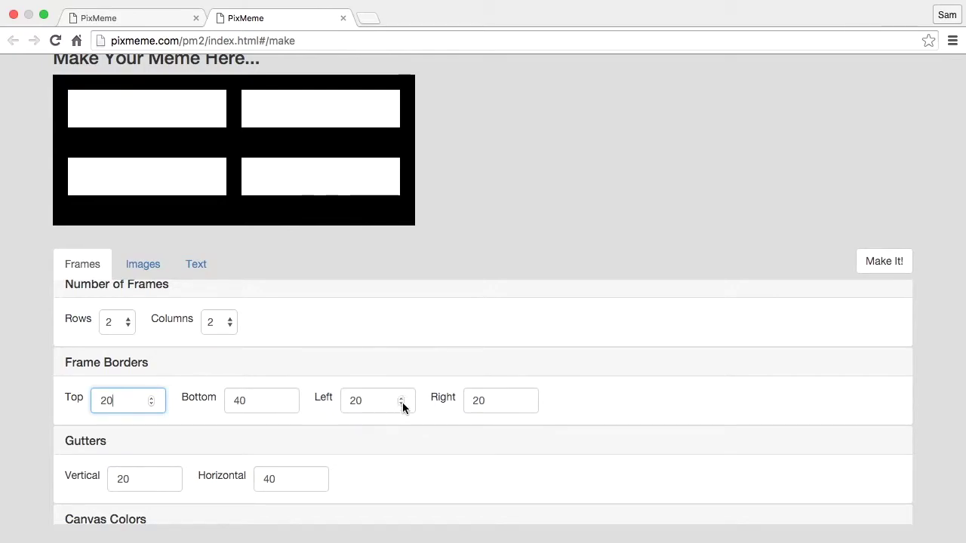
{"action": "left_click_drag", "start_coordinate": [402, 400], "coordinate": [403, 400]}
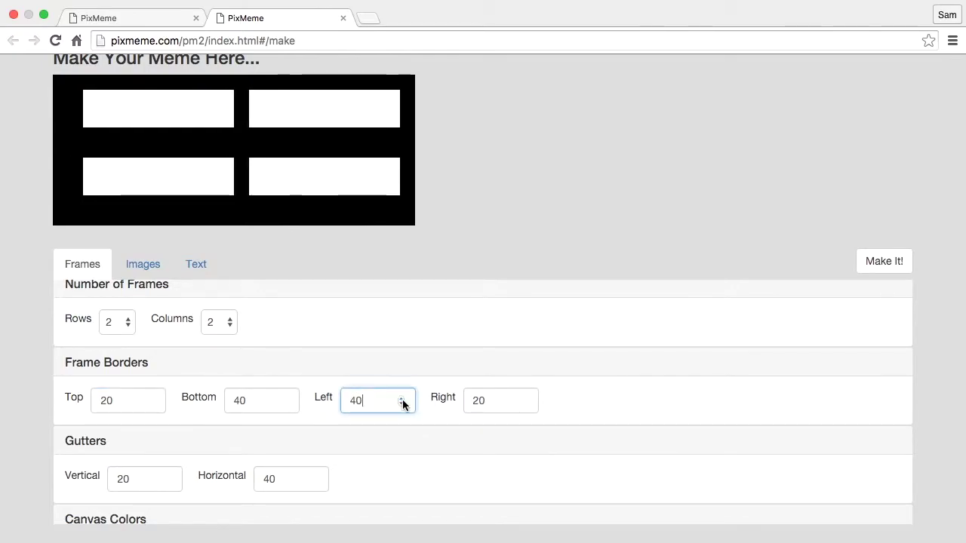
{"action": "double_click", "coordinate": [388, 400]}
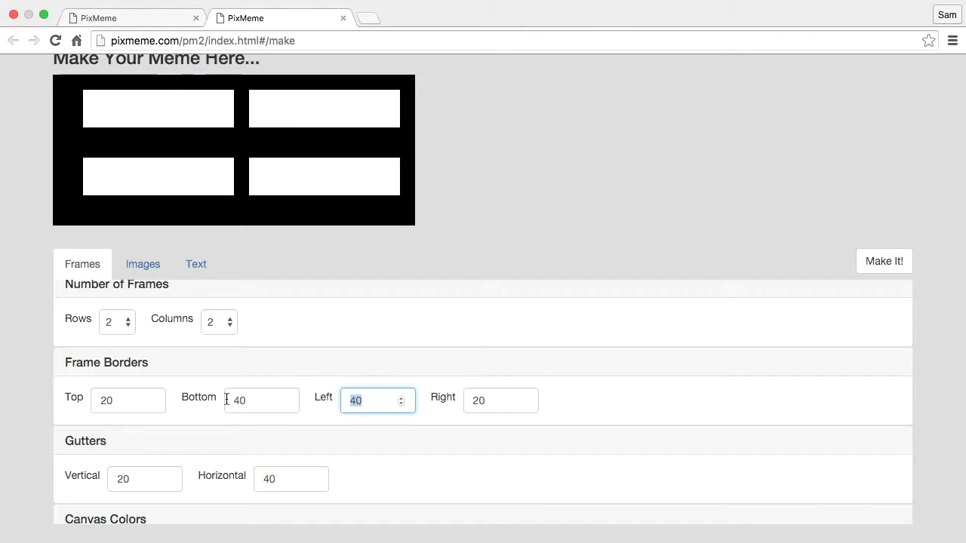
{"action": "type", "text": "20"}
{"action": "scroll", "coordinate": [224, 416], "scroll_direction": "down", "scroll_amount": 2}
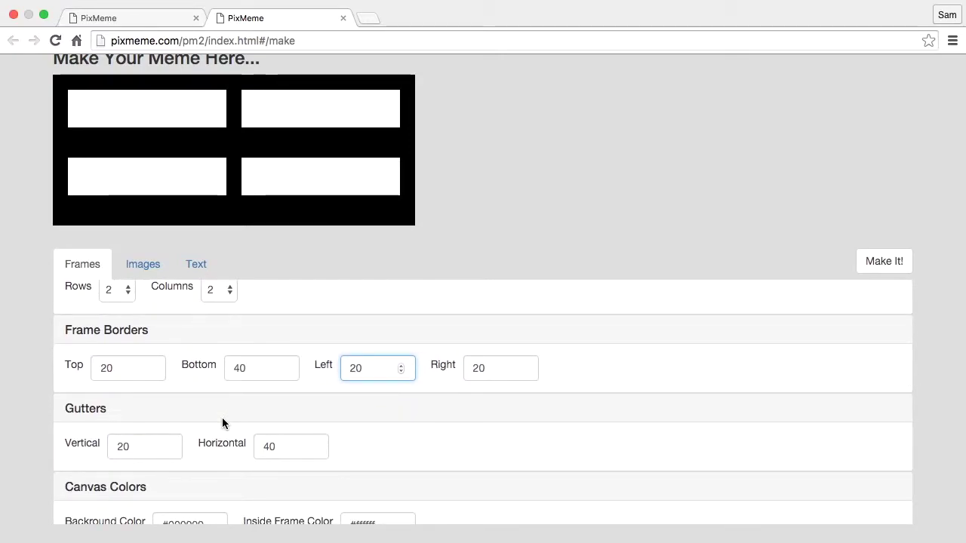
{"action": "scroll", "coordinate": [223, 423], "scroll_direction": "down", "scroll_amount": 1}
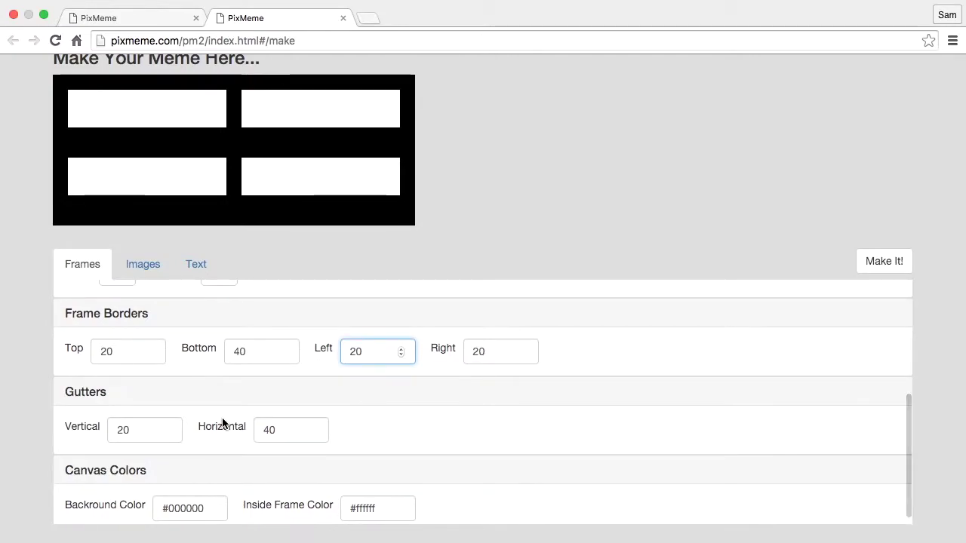
{"action": "scroll", "coordinate": [222, 423], "scroll_direction": "down", "scroll_amount": 1}
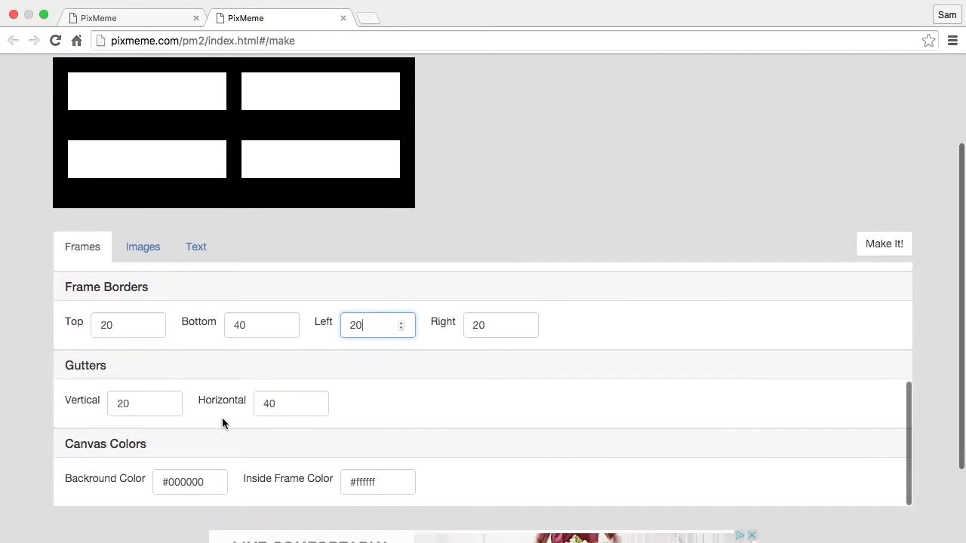
{"action": "left_click", "coordinate": [210, 483]}
{"action": "left_click", "coordinate": [214, 517]}
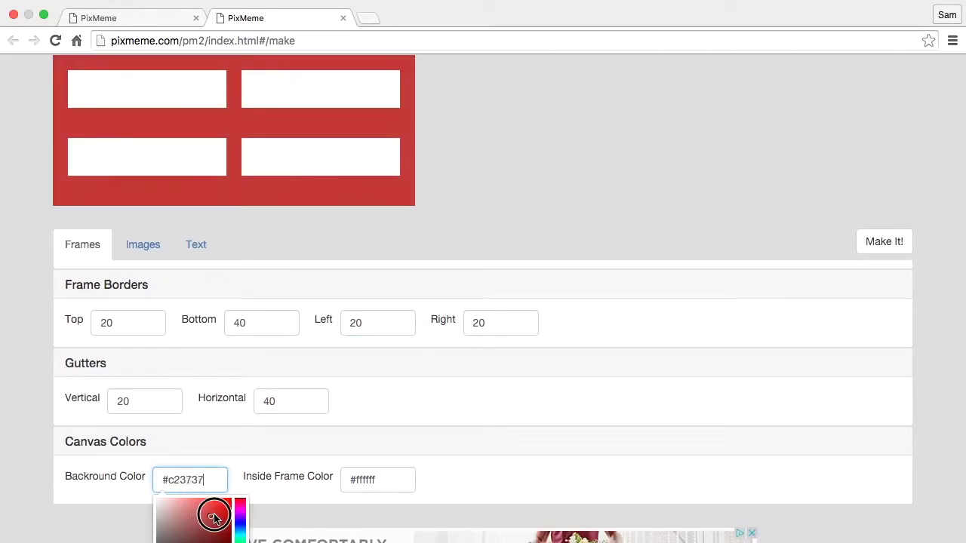
{"action": "left_click_drag", "start_coordinate": [214, 517], "coordinate": [237, 494]}
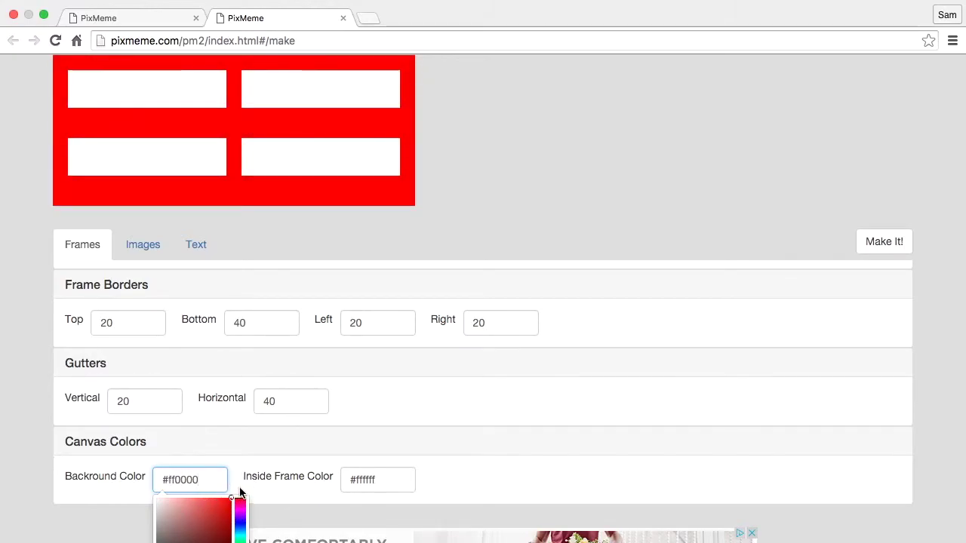
{"action": "left_click", "coordinate": [237, 460]}
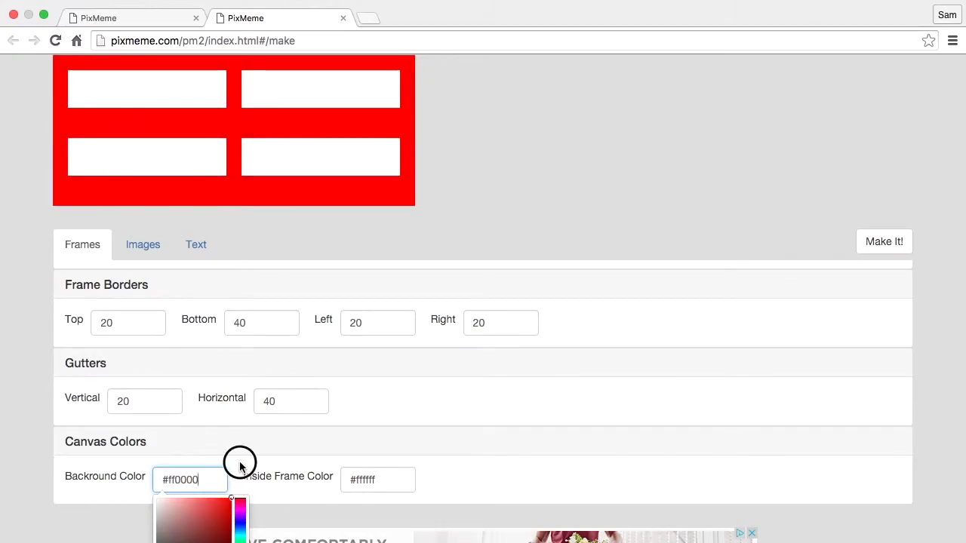
{"action": "left_click", "coordinate": [395, 480]}
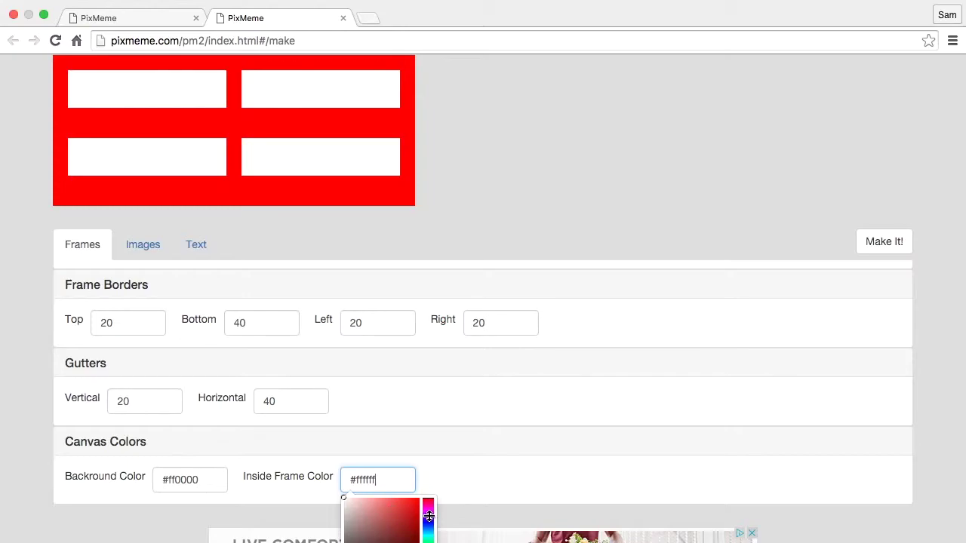
{"action": "left_click", "coordinate": [429, 516]}
{"action": "left_click", "coordinate": [403, 516]}
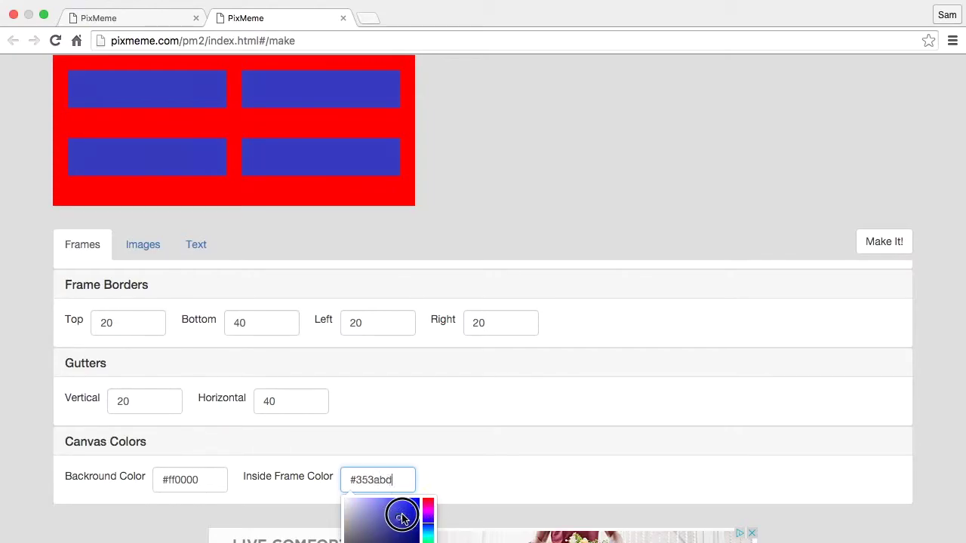
{"action": "left_click_drag", "start_coordinate": [403, 518], "coordinate": [419, 499]}
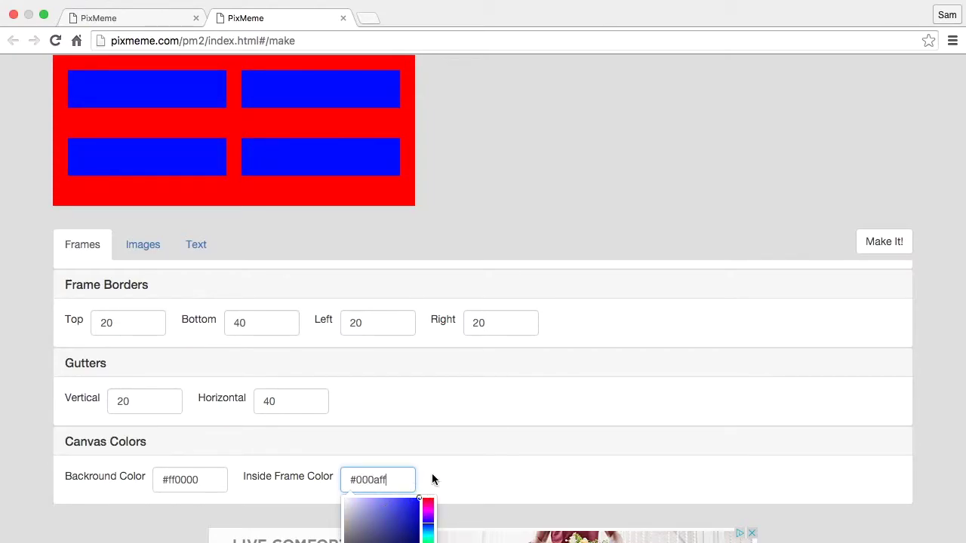
{"action": "scroll", "coordinate": [431, 472], "scroll_direction": "down", "scroll_amount": 2}
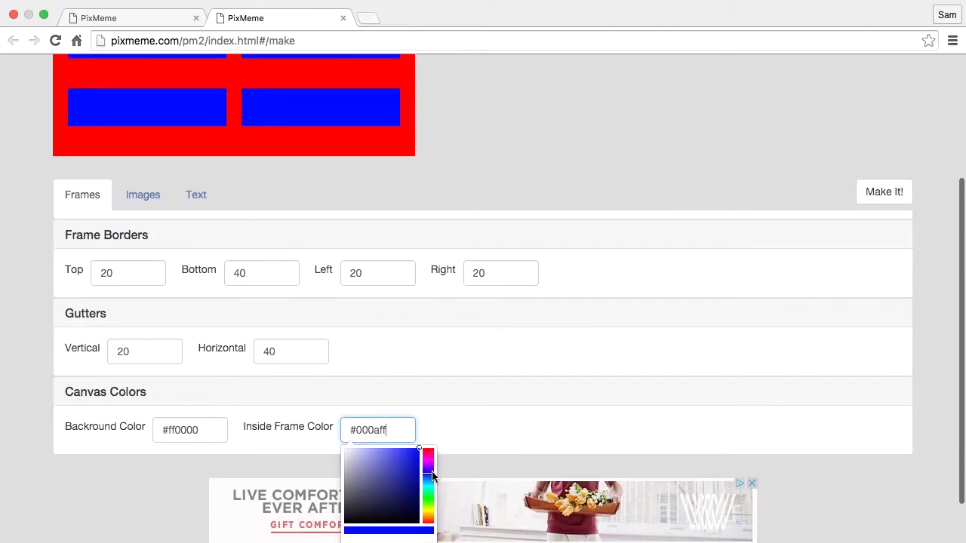
{"action": "scroll", "coordinate": [432, 474], "scroll_direction": "up", "scroll_amount": 4}
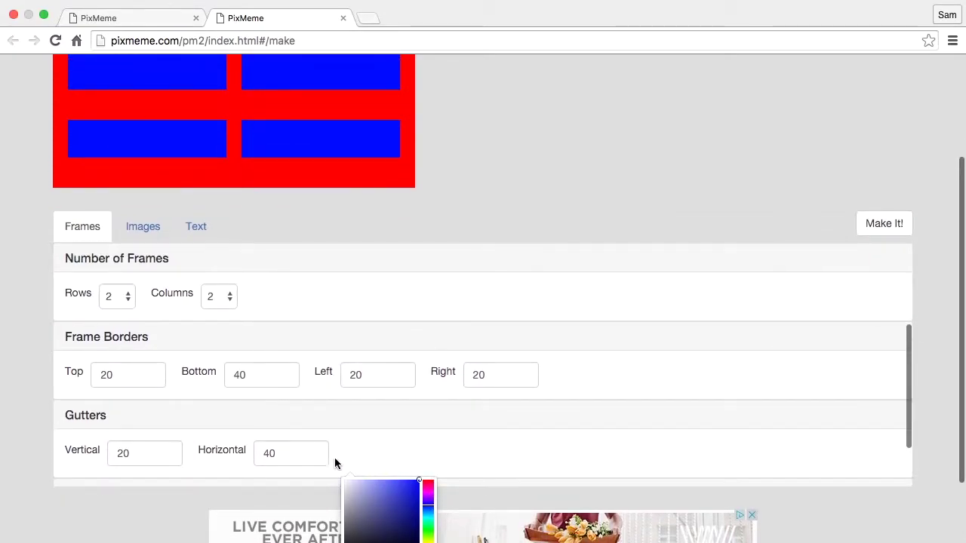
{"action": "scroll", "coordinate": [342, 449], "scroll_direction": "down", "scroll_amount": 3}
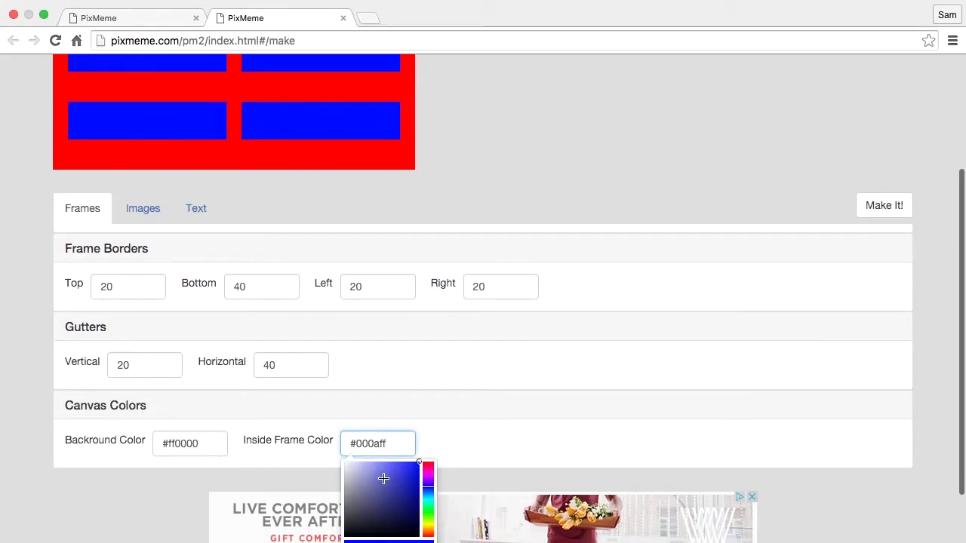
{"action": "left_click_drag", "start_coordinate": [383, 478], "coordinate": [319, 452]}
{"action": "left_click", "coordinate": [187, 459]}
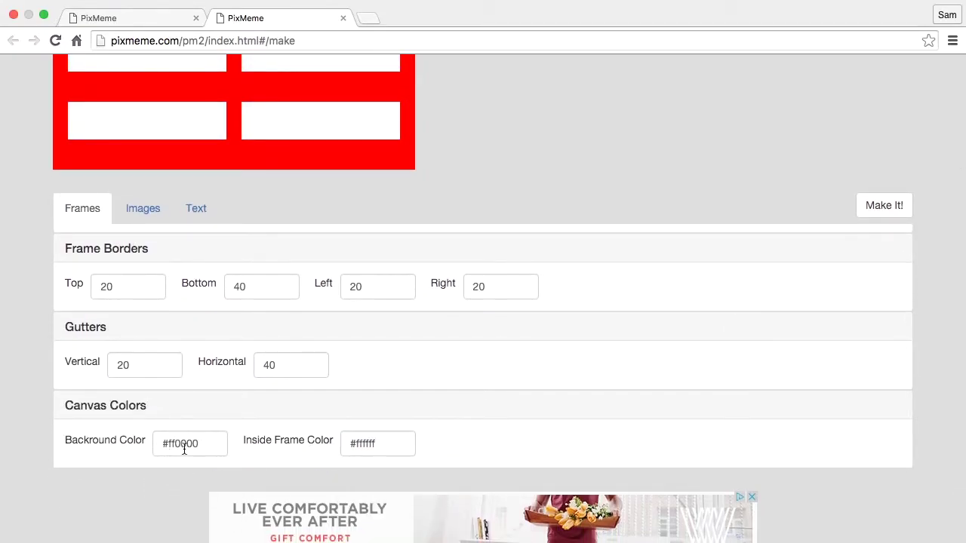
{"action": "left_click", "coordinate": [184, 450]}
{"action": "left_click_drag", "start_coordinate": [168, 498], "coordinate": [155, 538]}
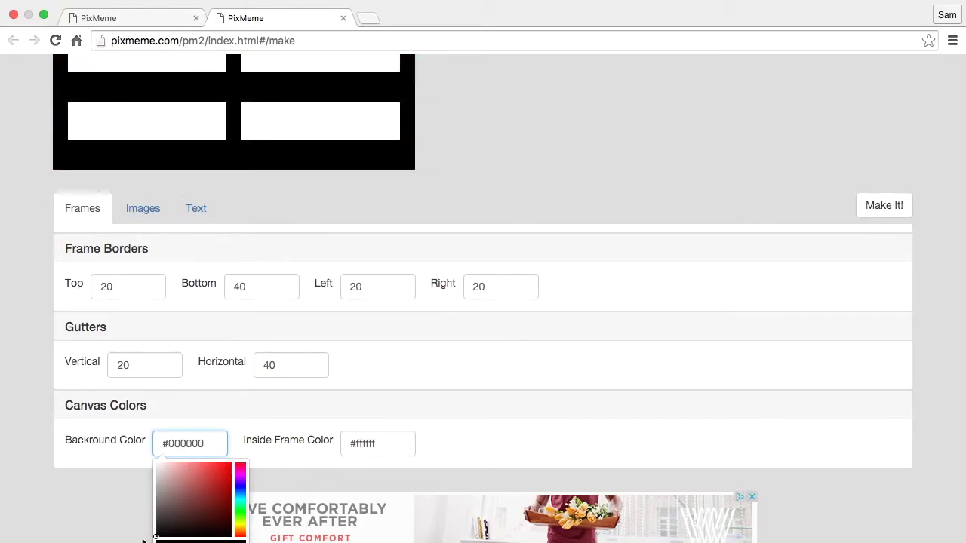
{"action": "left_click", "coordinate": [207, 448]}
{"action": "left_click", "coordinate": [237, 421]}
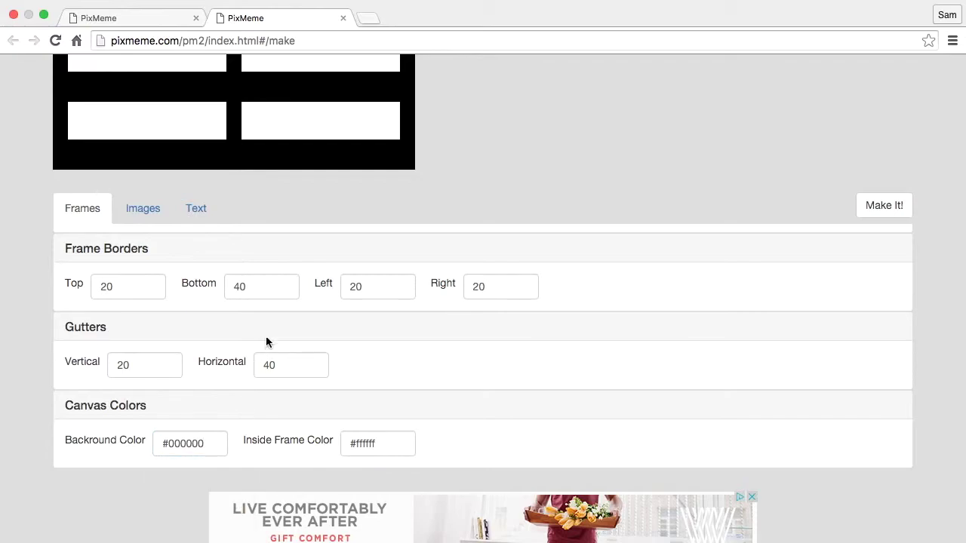
{"action": "scroll", "coordinate": [269, 355], "scroll_direction": "up", "scroll_amount": 5}
{"action": "scroll", "coordinate": [318, 227], "scroll_direction": "up", "scroll_amount": 3}
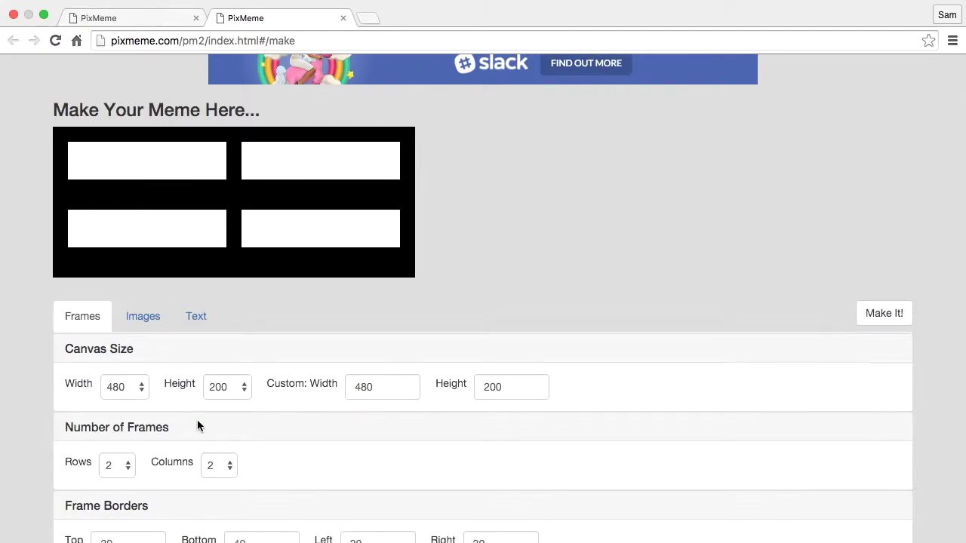
{"action": "scroll", "coordinate": [198, 425], "scroll_direction": "down", "scroll_amount": 2}
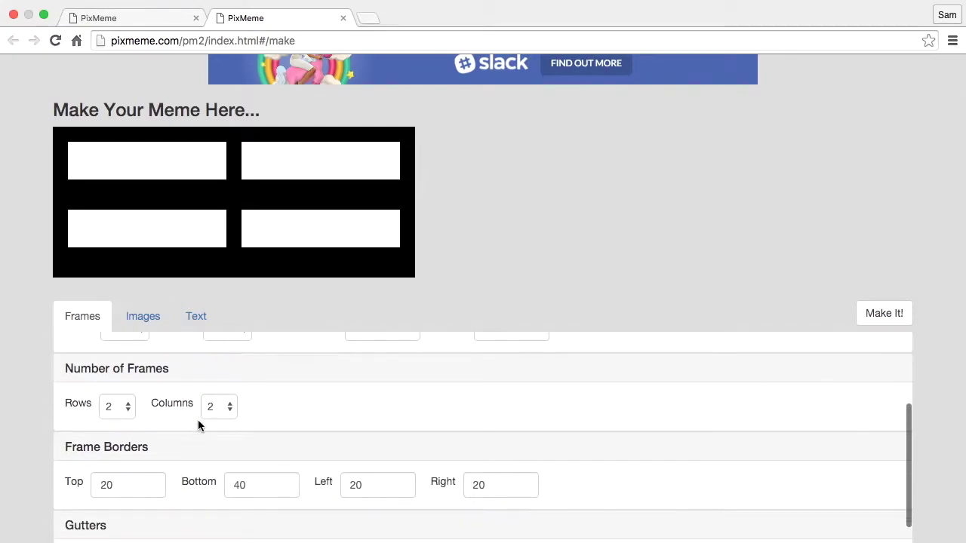
Set the bottom frame border and the horizontal gutter to 30.
{"action": "left_click", "coordinate": [242, 487]}
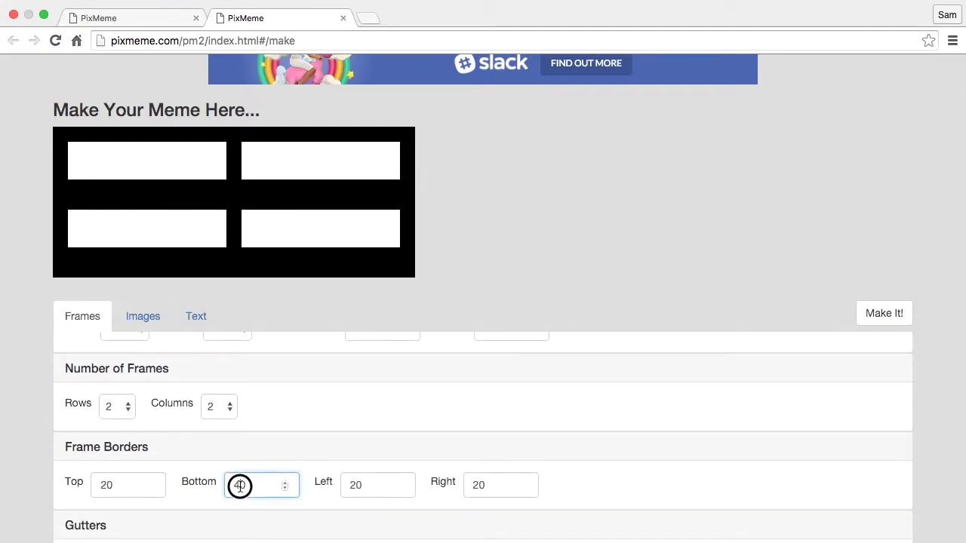
{"action": "left_click", "coordinate": [284, 483]}
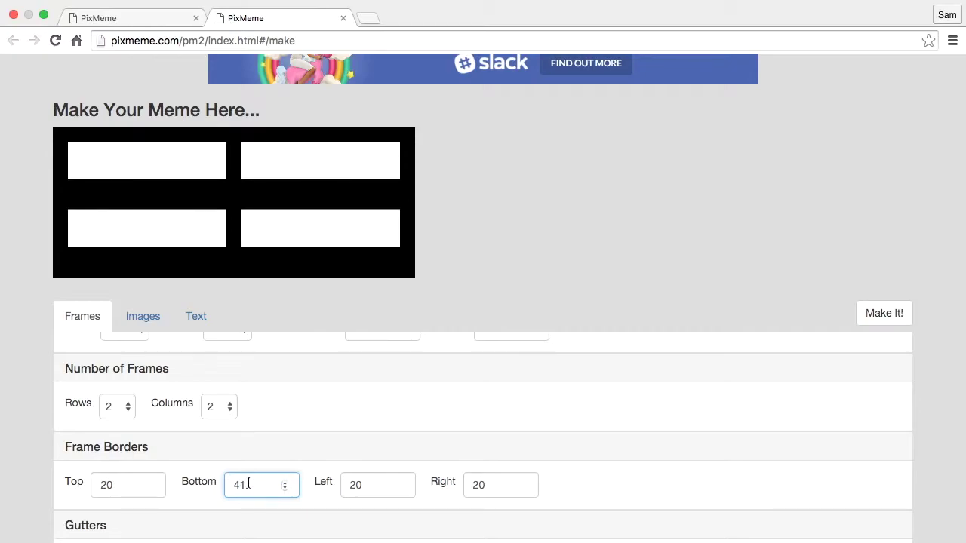
{"action": "left_click", "coordinate": [188, 482]}
{"action": "type", "text": "30"}
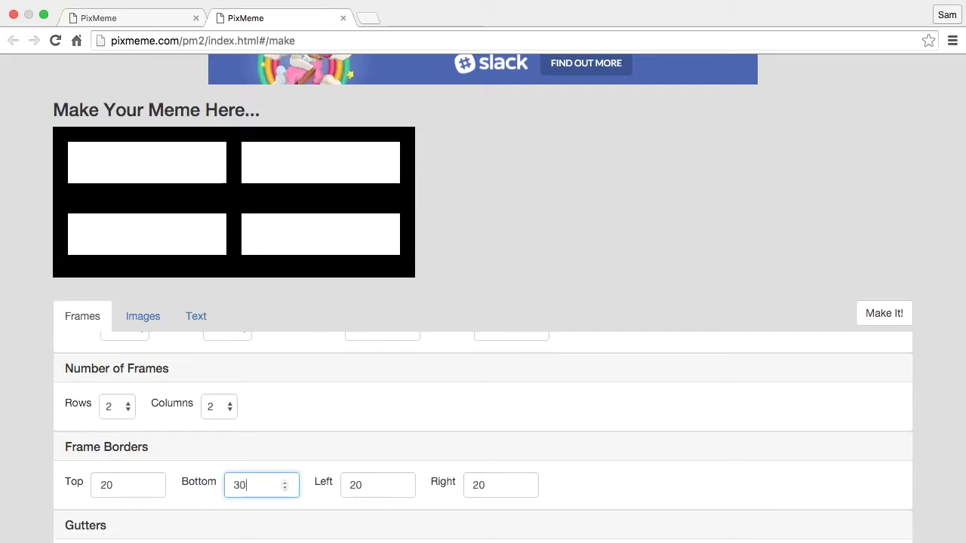
{"action": "scroll", "coordinate": [275, 513], "scroll_direction": "down", "scroll_amount": 2}
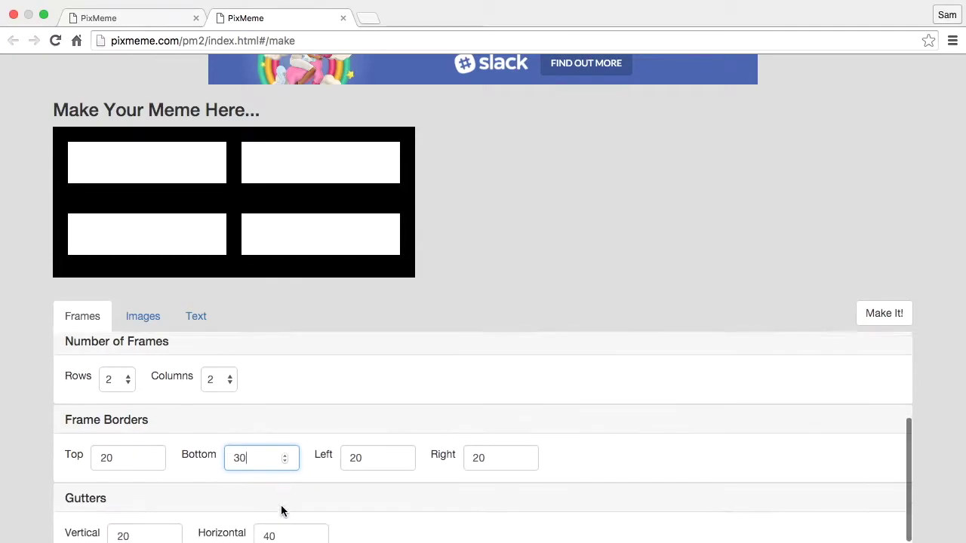
{"action": "left_click", "coordinate": [222, 509]}
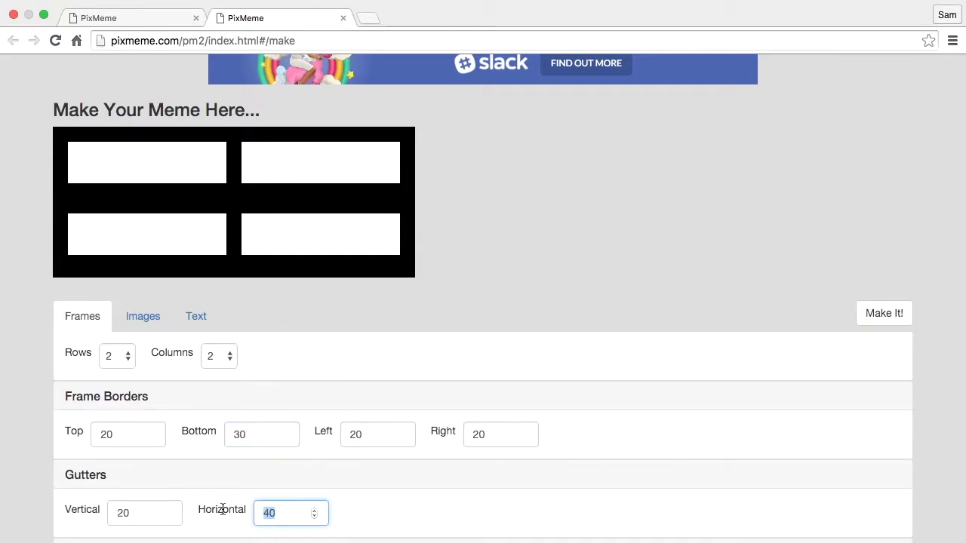
{"action": "type", "text": "30"}
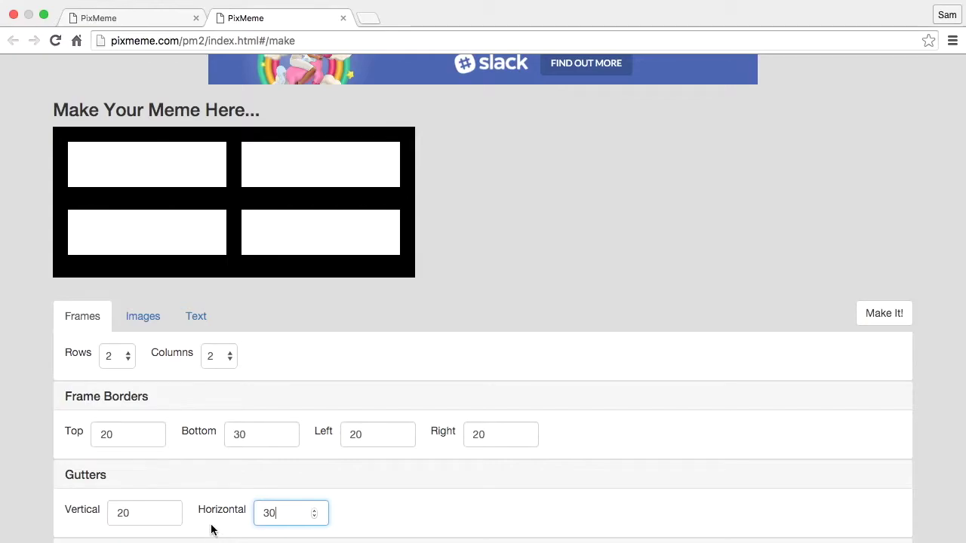
Lower the top and left frame borders to 15.
{"action": "left_click", "coordinate": [151, 438]}
{"action": "left_click", "coordinate": [151, 438]}
{"action": "left_click", "coordinate": [151, 438]}
{"action": "left_click", "coordinate": [151, 438]}
{"action": "left_click", "coordinate": [151, 438]}
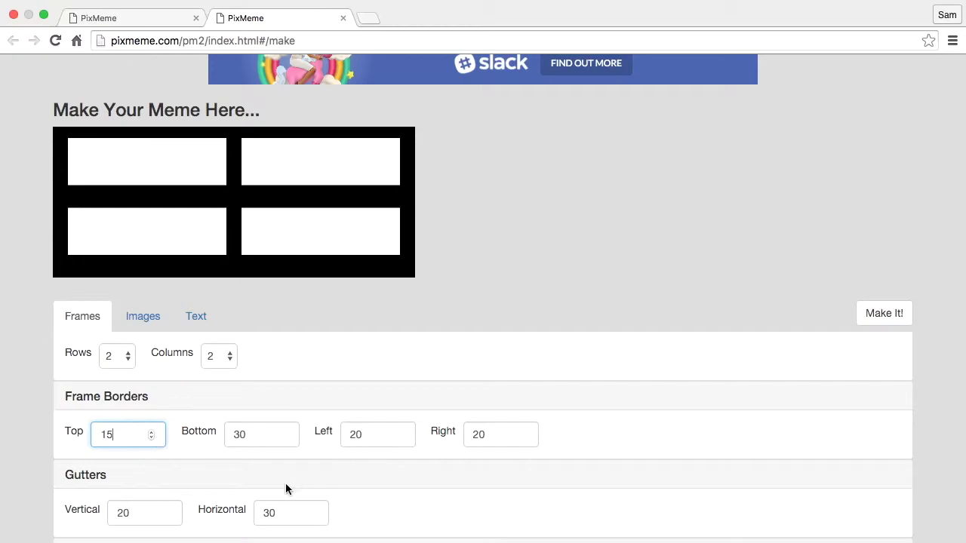
{"action": "scroll", "coordinate": [220, 510], "scroll_direction": "down", "scroll_amount": 1}
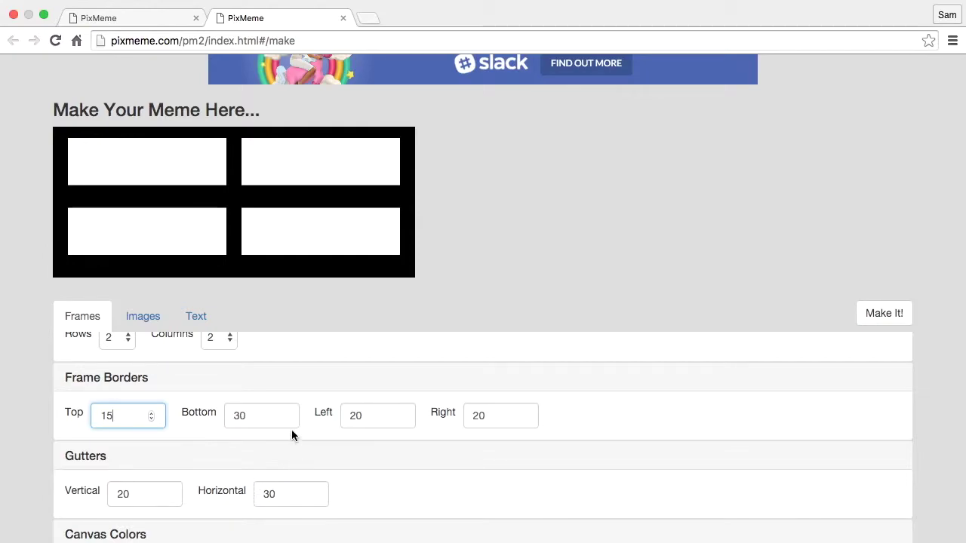
{"action": "left_click", "coordinate": [404, 423]}
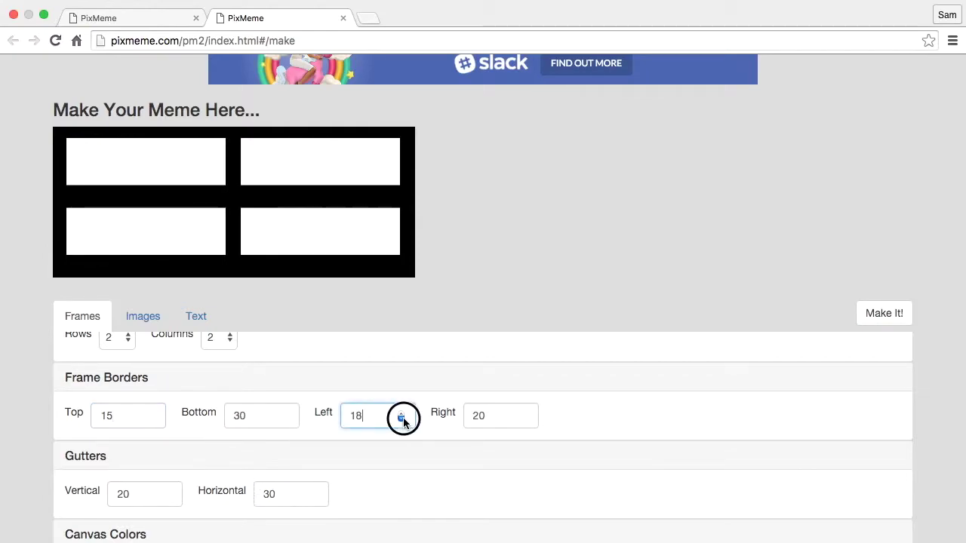
{"action": "left_click", "coordinate": [404, 422]}
{"action": "left_click", "coordinate": [404, 423]}
{"action": "left_click", "coordinate": [404, 423]}
{"action": "left_click", "coordinate": [403, 423]}
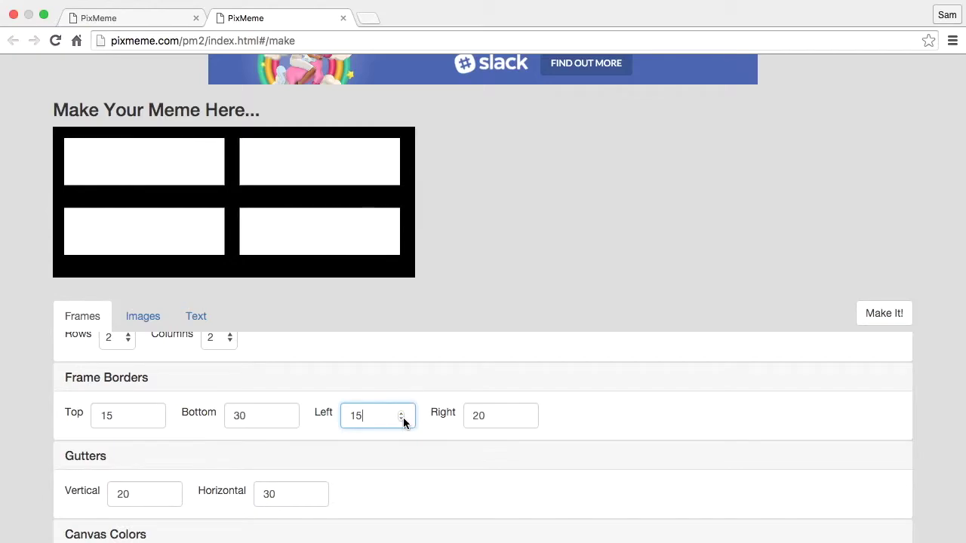
Lower the right frame border and the vertical gutter to 15.
{"action": "left_click", "coordinate": [524, 419]}
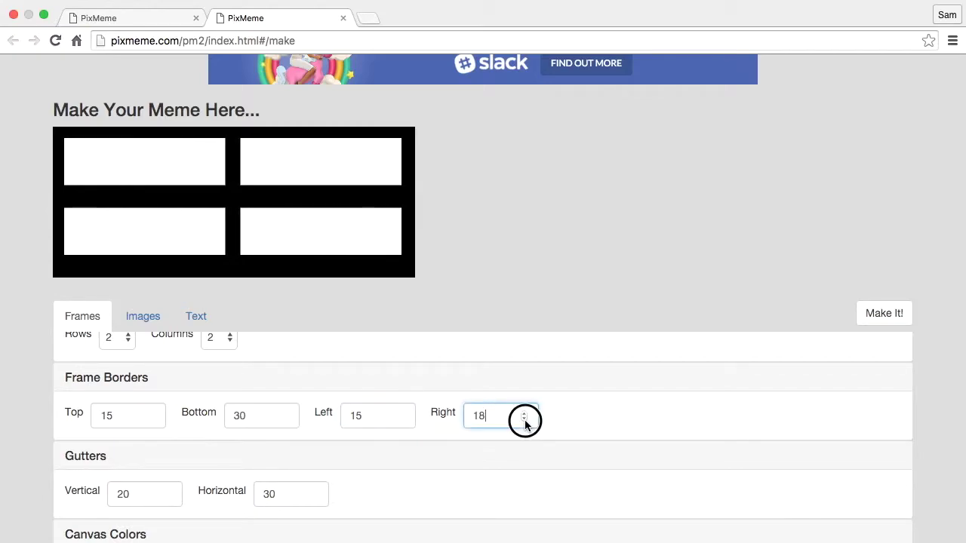
{"action": "left_click", "coordinate": [524, 420]}
{"action": "left_click", "coordinate": [524, 420]}
{"action": "left_click", "coordinate": [525, 420]}
{"action": "left_click", "coordinate": [524, 420]}
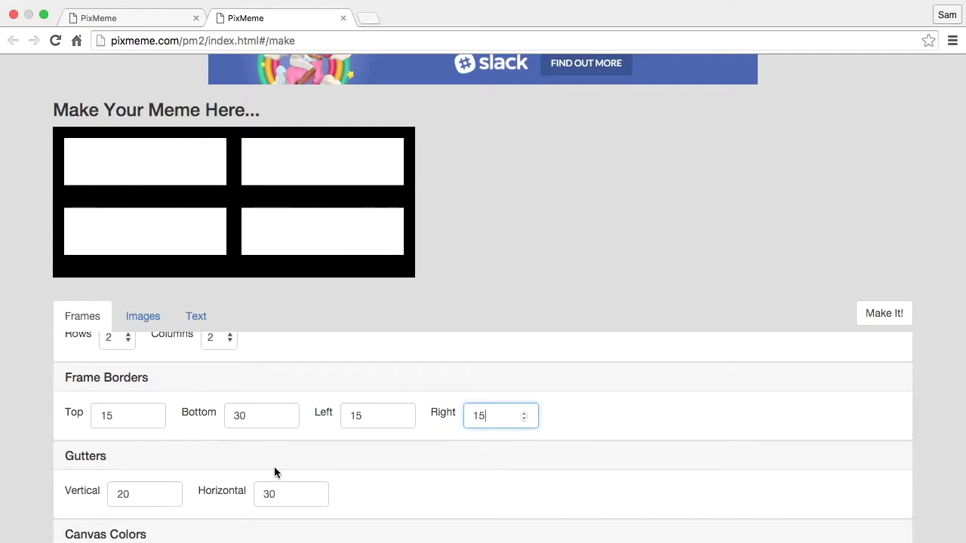
{"action": "left_click", "coordinate": [167, 498]}
{"action": "left_click", "coordinate": [167, 498]}
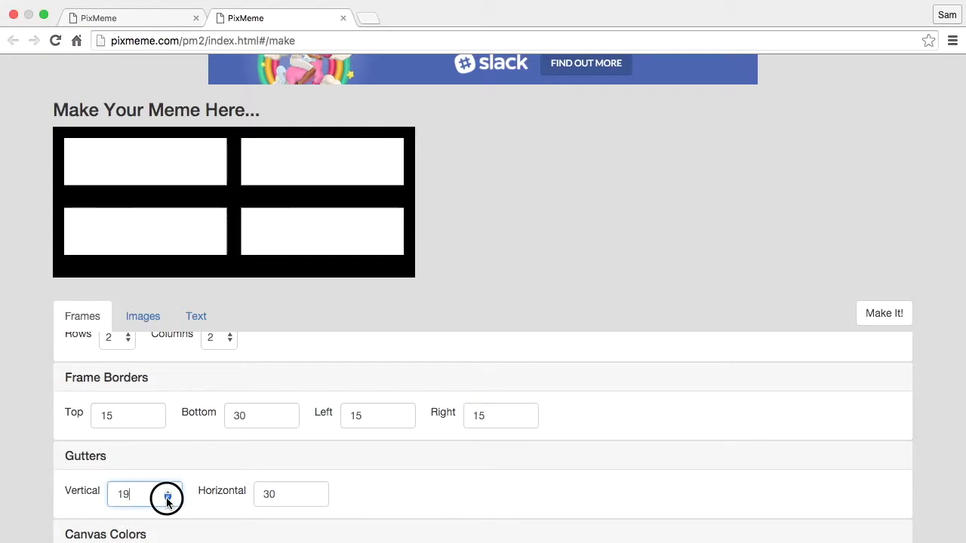
{"action": "left_click", "coordinate": [167, 498]}
{"action": "left_click", "coordinate": [167, 498]}
{"action": "left_click", "coordinate": [168, 498]}
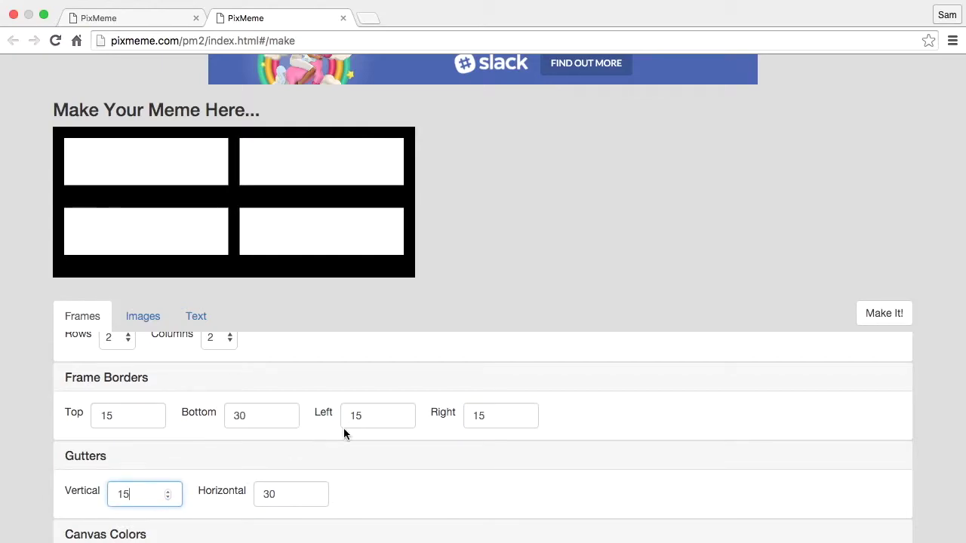
{"action": "scroll", "coordinate": [388, 455], "scroll_direction": "down", "scroll_amount": 3}
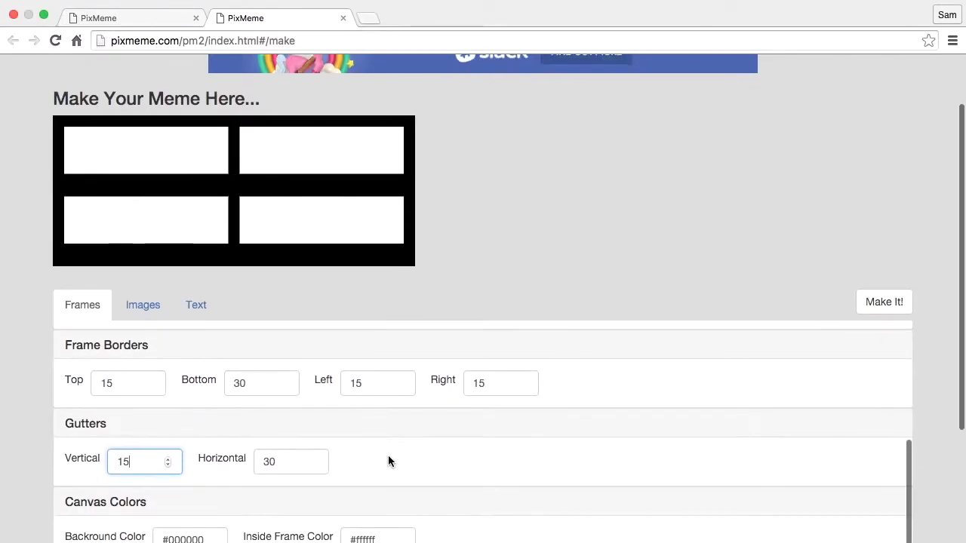
{"action": "scroll", "coordinate": [388, 455], "scroll_direction": "up", "scroll_amount": 5}
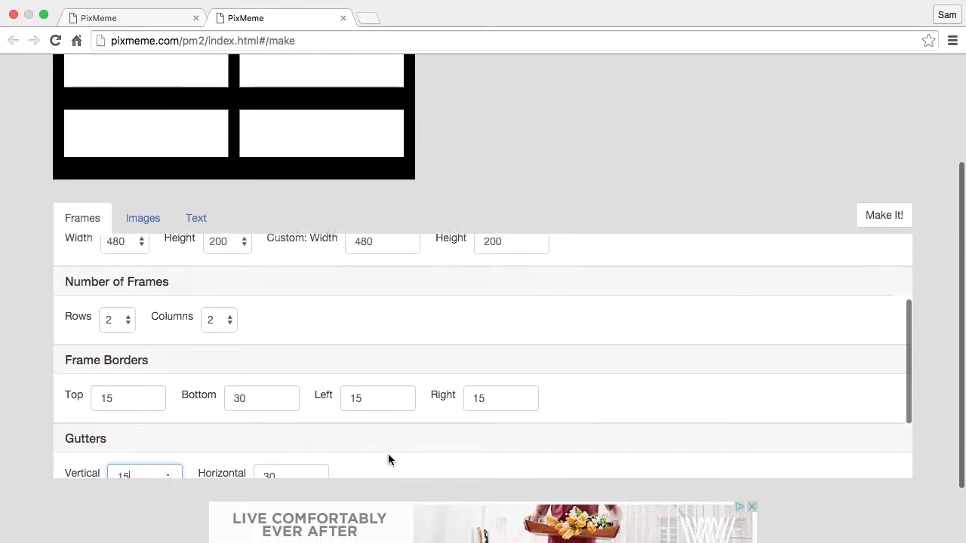
{"action": "scroll", "coordinate": [388, 455], "scroll_direction": "up", "scroll_amount": 3}
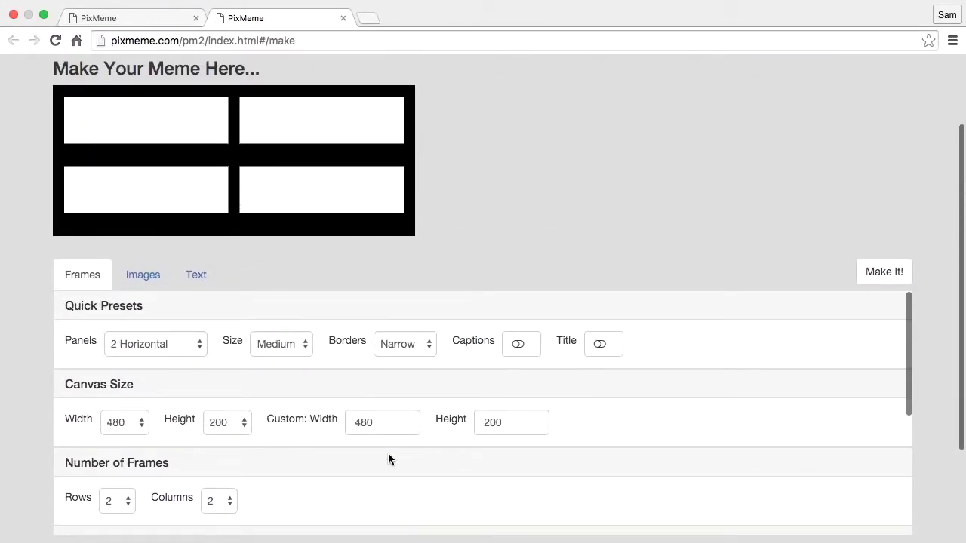
Switch to the Images tab and review the empty Image 1–4 slots.
{"action": "left_click", "coordinate": [140, 278]}
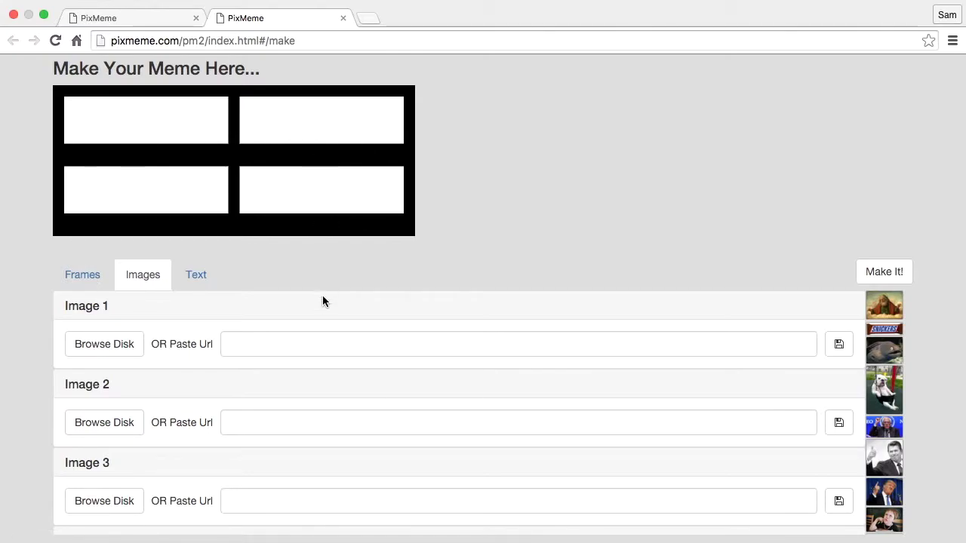
{"action": "scroll", "coordinate": [325, 327], "scroll_direction": "down", "scroll_amount": 3}
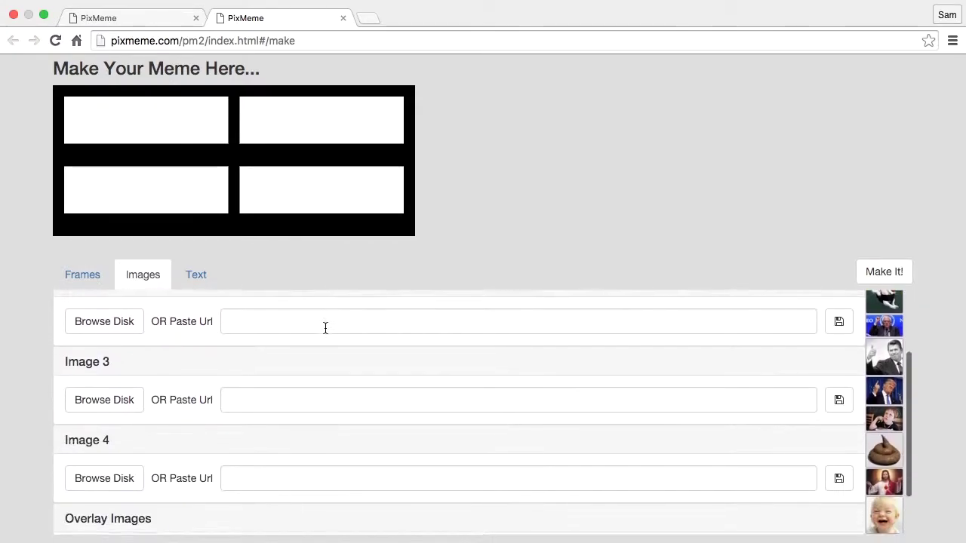
{"action": "scroll", "coordinate": [218, 390], "scroll_direction": "up", "scroll_amount": 2}
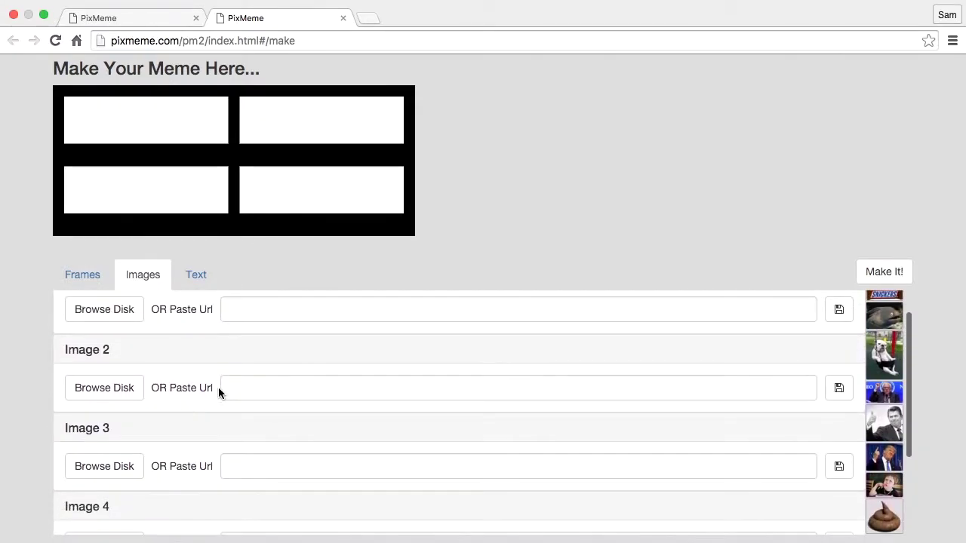
{"action": "scroll", "coordinate": [219, 390], "scroll_direction": "up", "scroll_amount": 3}
{"action": "scroll", "coordinate": [219, 391], "scroll_direction": "down", "scroll_amount": 4}
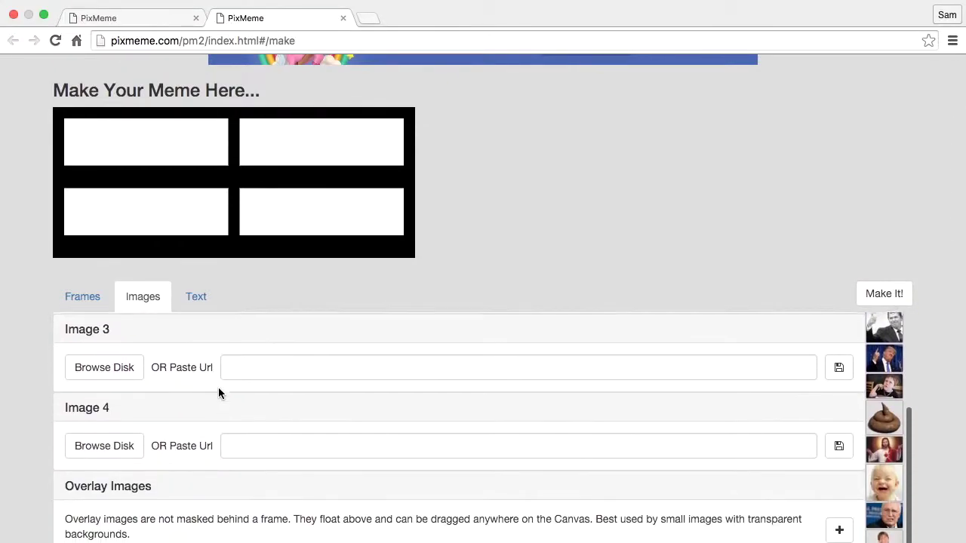
{"action": "scroll", "coordinate": [219, 389], "scroll_direction": "down", "scroll_amount": 3}
{"action": "scroll", "coordinate": [219, 389], "scroll_direction": "up", "scroll_amount": 3}
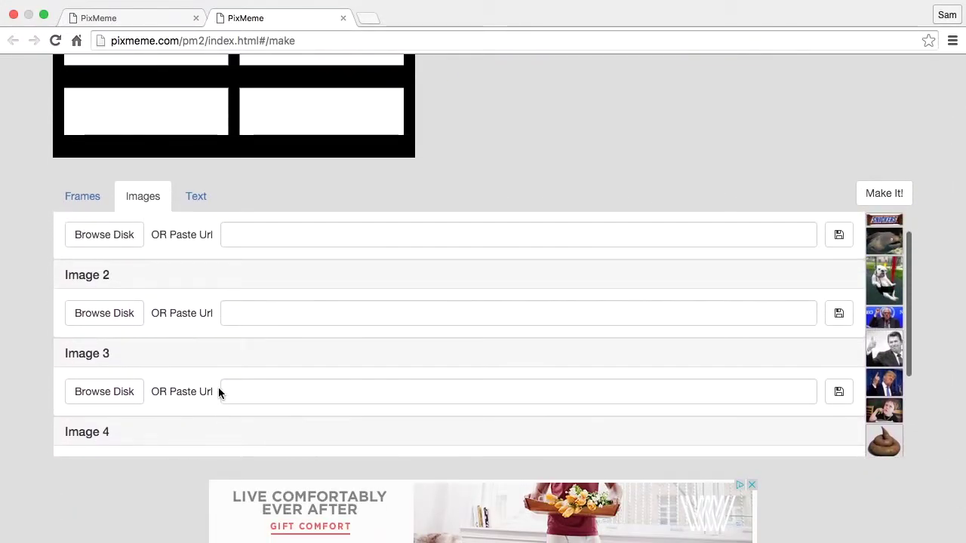
{"action": "scroll", "coordinate": [219, 391], "scroll_direction": "up", "scroll_amount": 3}
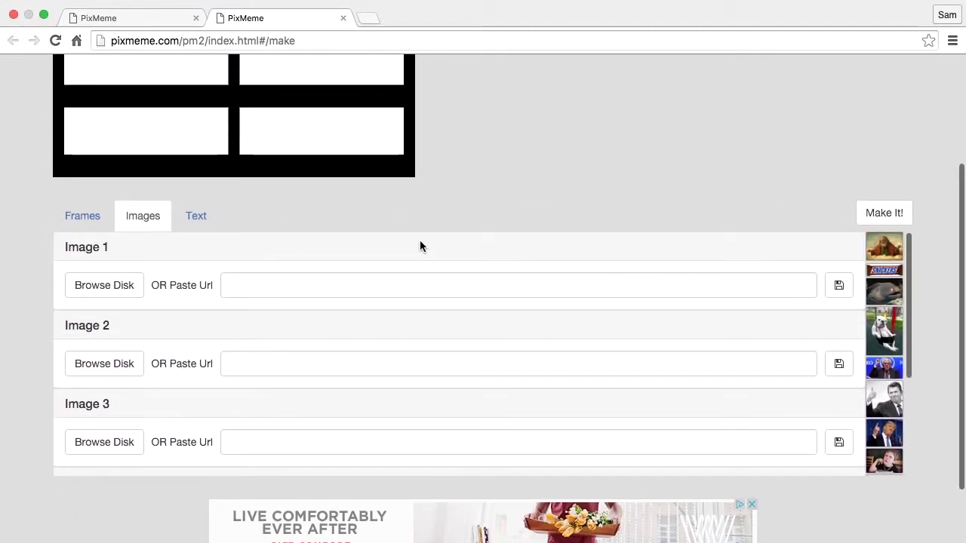
{"action": "scroll", "coordinate": [140, 98], "scroll_direction": "up", "scroll_amount": 3}
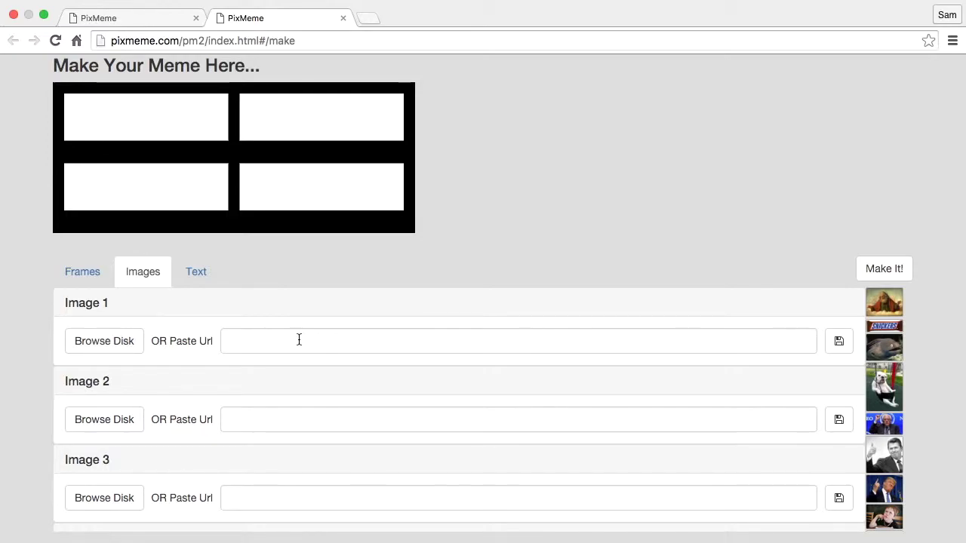
Load zvone molim.jpg from the Pics folder into Image 1.
{"action": "left_click", "coordinate": [96, 351]}
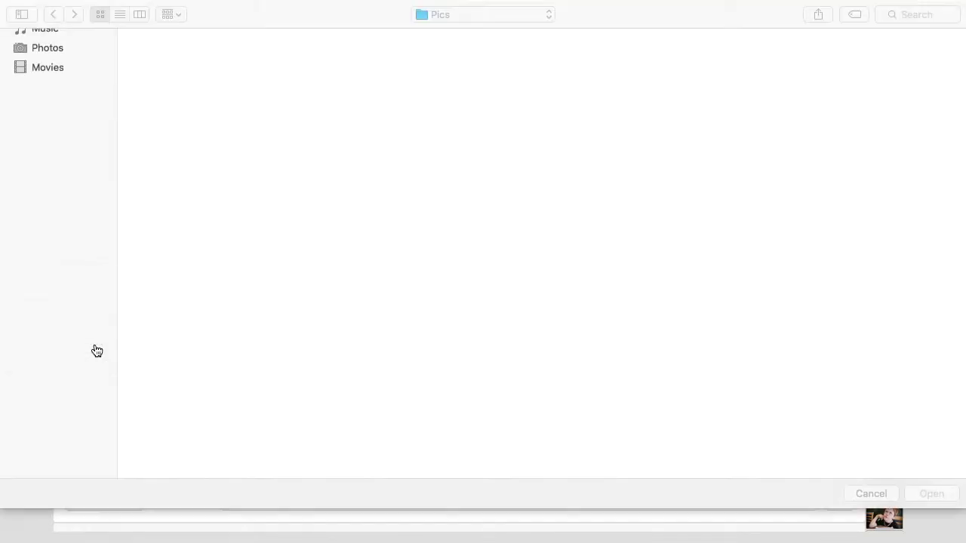
{"action": "scroll", "coordinate": [313, 334], "scroll_direction": "down", "scroll_amount": 10}
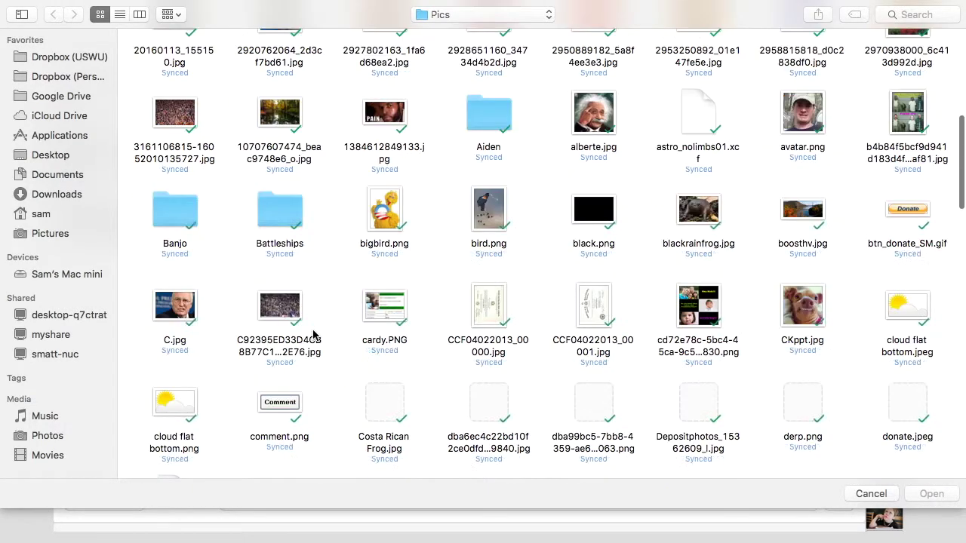
{"action": "scroll", "coordinate": [313, 334], "scroll_direction": "down", "scroll_amount": 20}
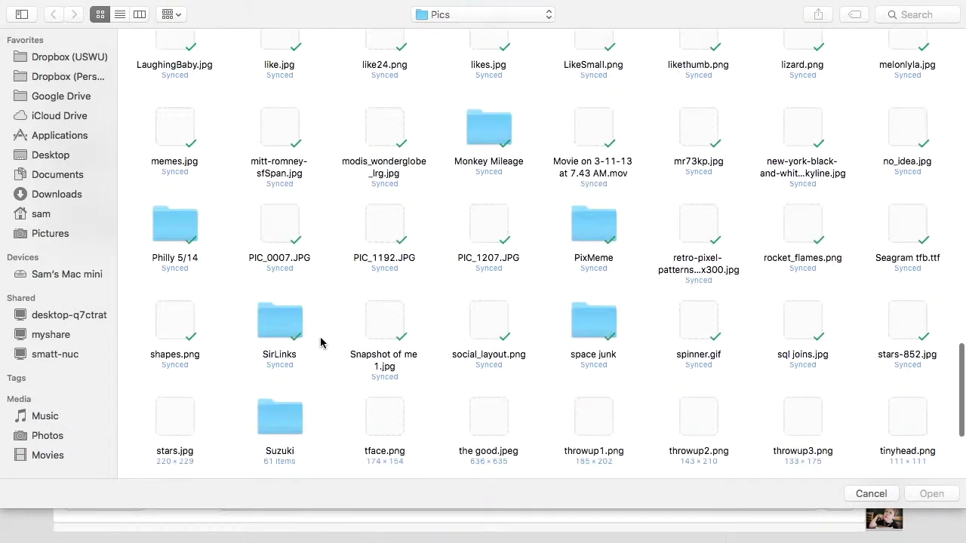
{"action": "scroll", "coordinate": [320, 343], "scroll_direction": "down", "scroll_amount": 5}
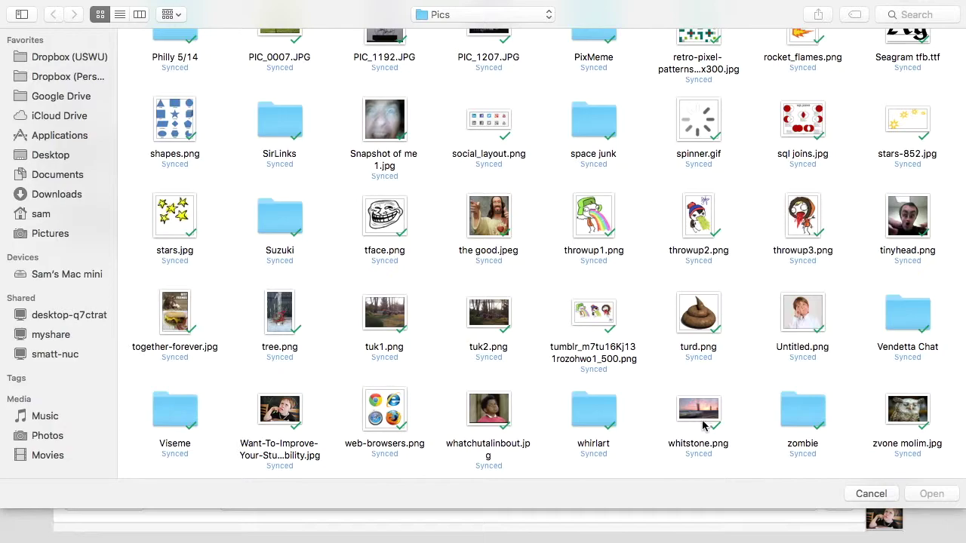
{"action": "left_click", "coordinate": [922, 412]}
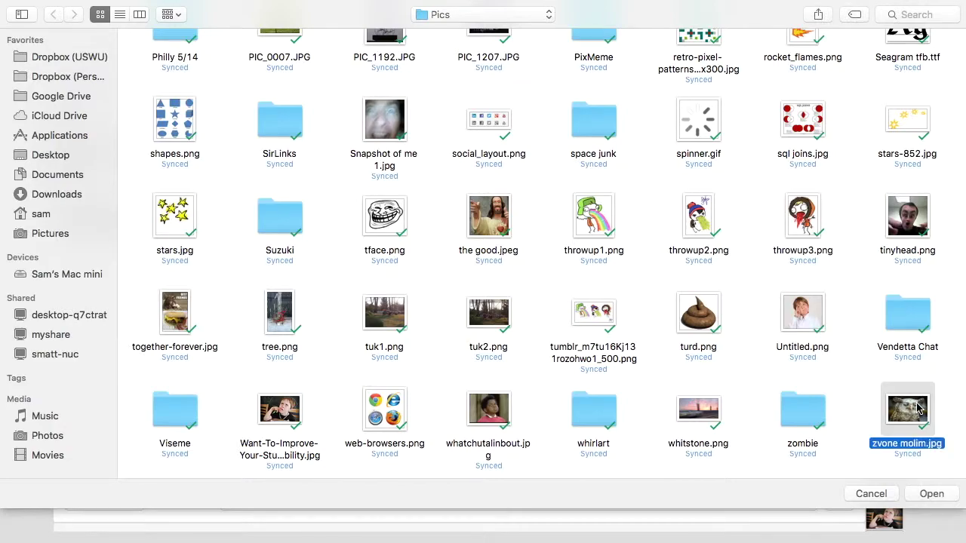
{"action": "left_click", "coordinate": [927, 495]}
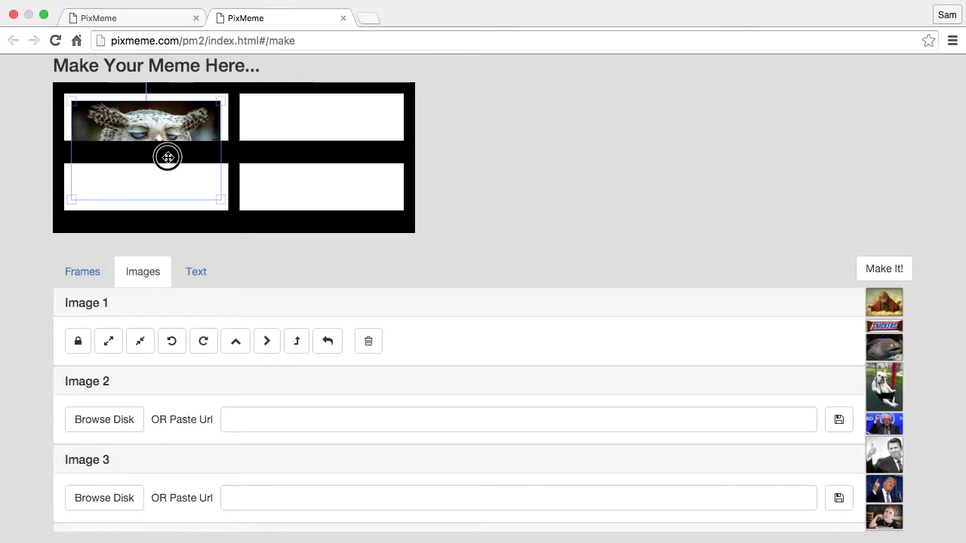
{"action": "scroll", "coordinate": [168, 157], "scroll_direction": "down", "scroll_amount": 3}
{"action": "left_click_drag", "start_coordinate": [168, 156], "coordinate": [161, 128]}
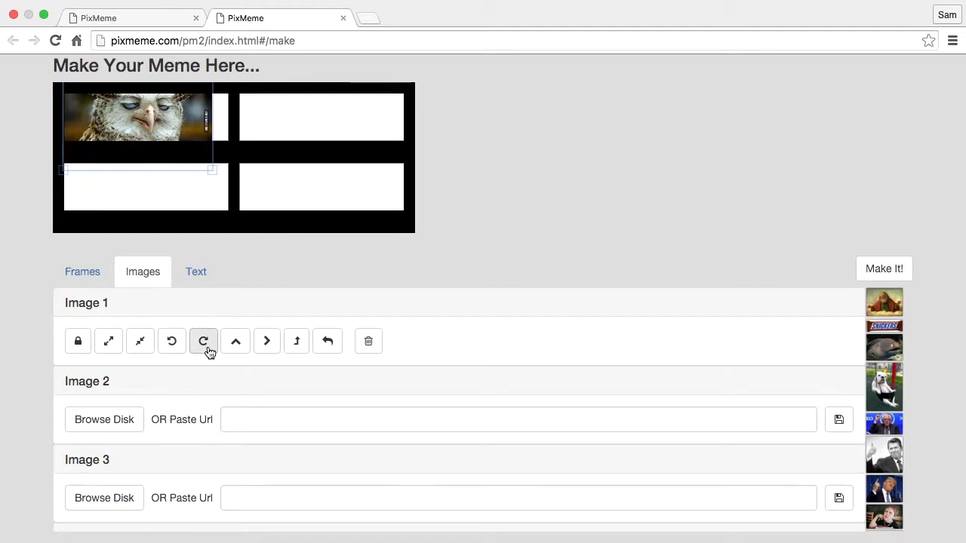
{"action": "left_click", "coordinate": [109, 341]}
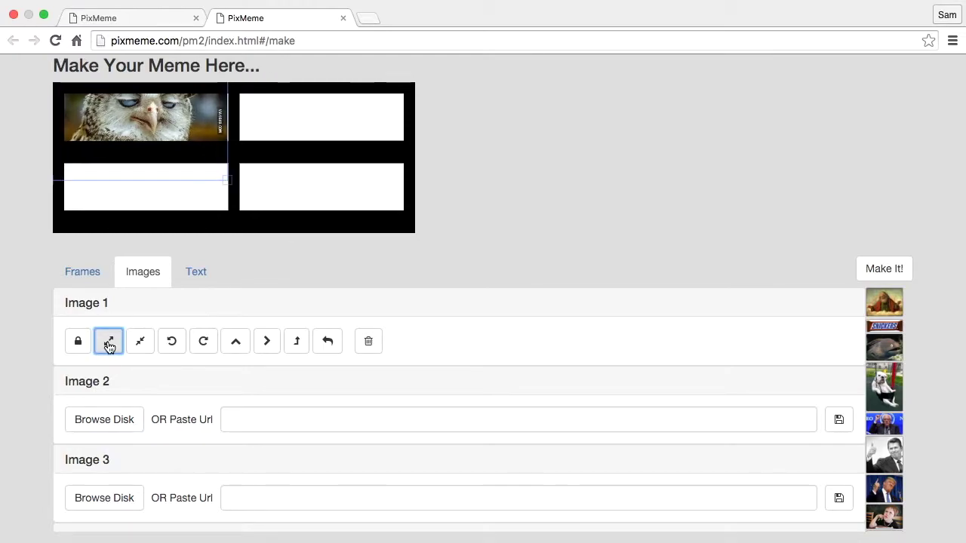
{"action": "left_click", "coordinate": [109, 341]}
{"action": "left_click", "coordinate": [172, 343]}
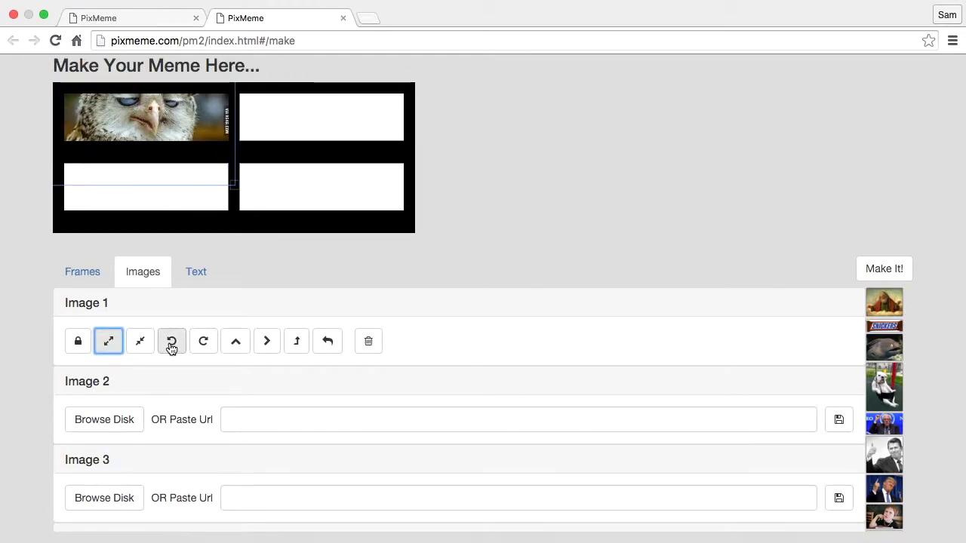
{"action": "left_click", "coordinate": [172, 344]}
{"action": "left_click", "coordinate": [171, 343]}
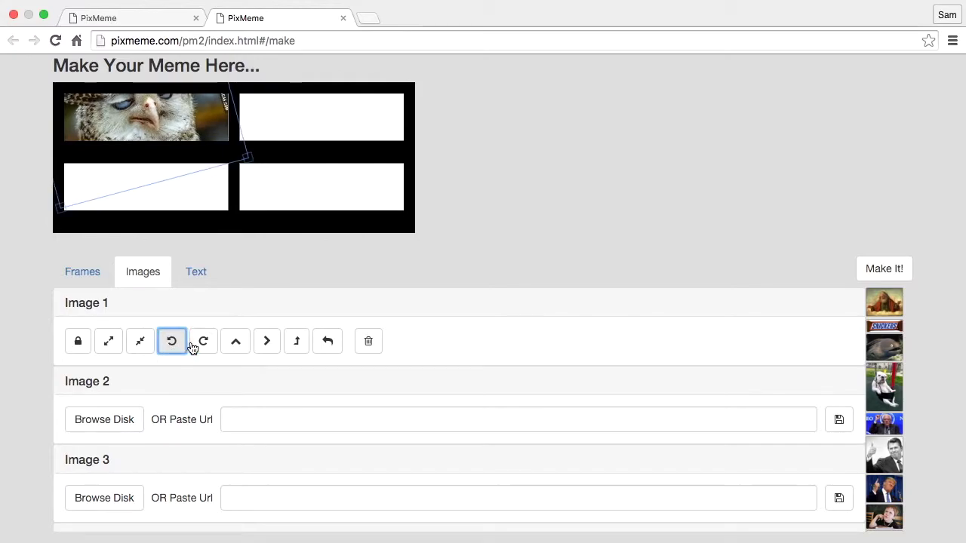
{"action": "left_click", "coordinate": [234, 343]}
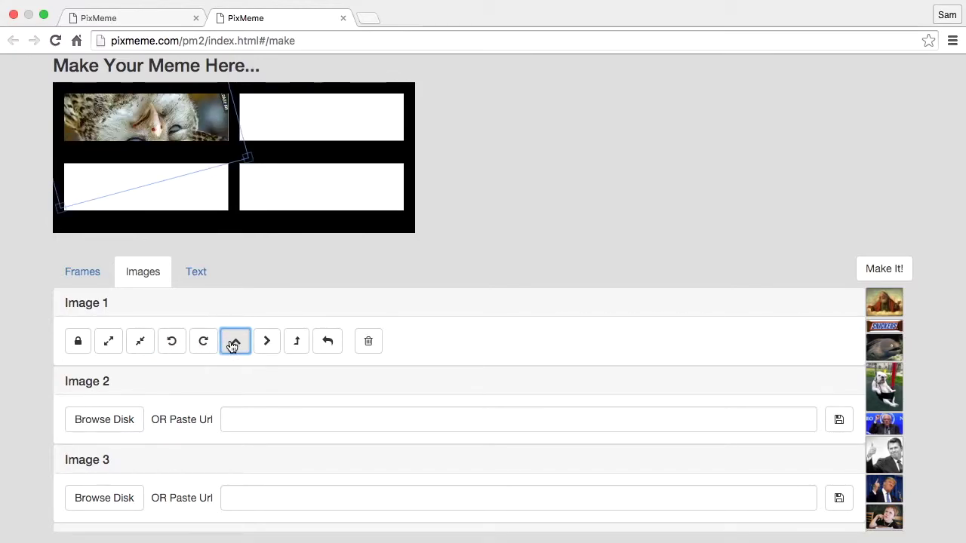
{"action": "left_click", "coordinate": [264, 344]}
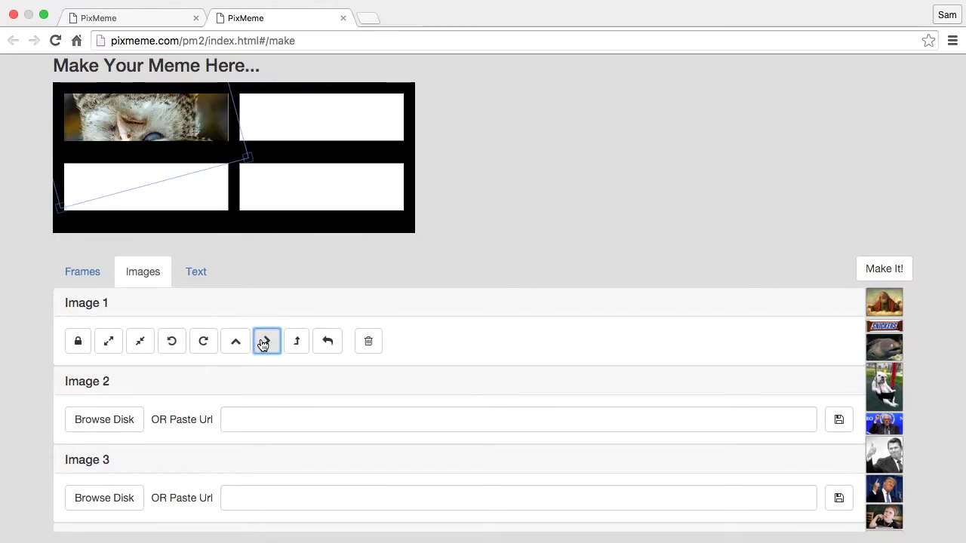
{"action": "left_click", "coordinate": [235, 343]}
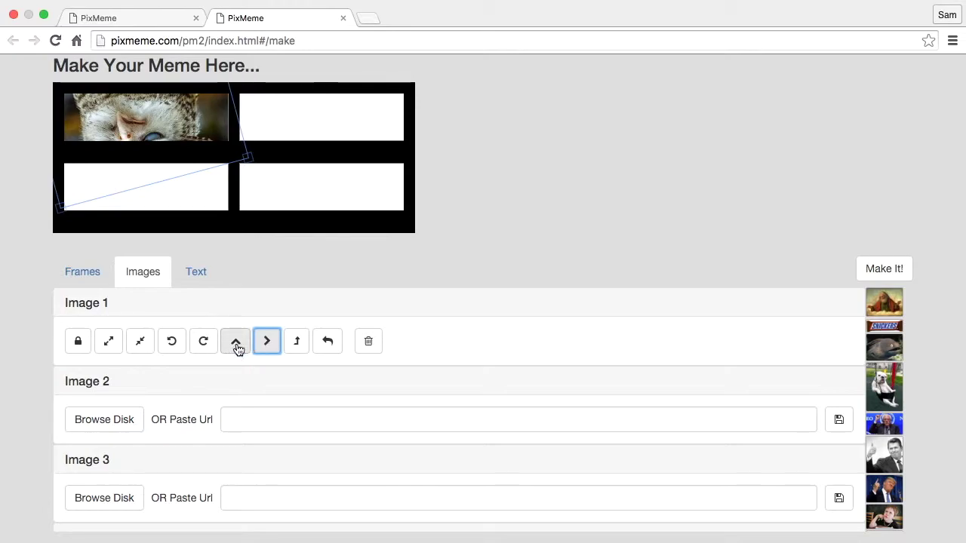
{"action": "left_click", "coordinate": [298, 343]}
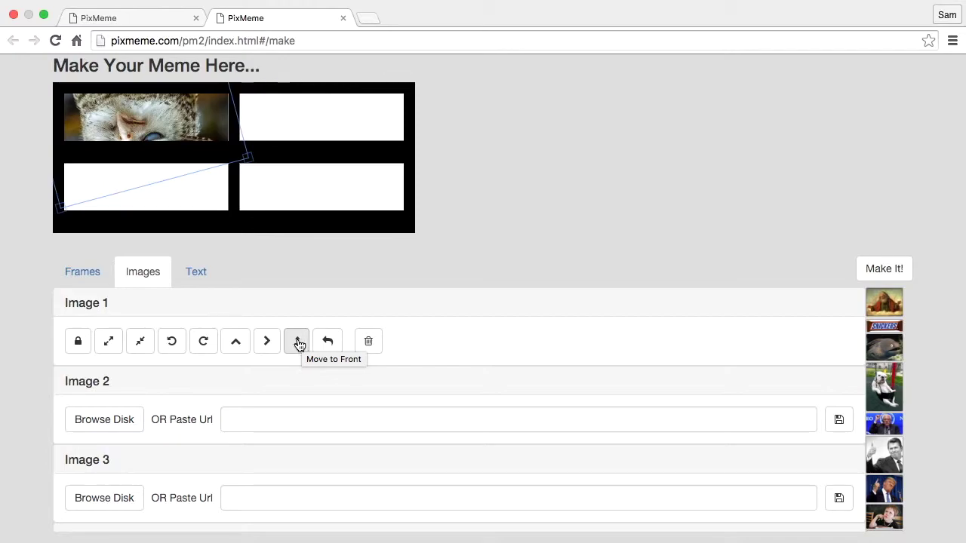
{"action": "left_click", "coordinate": [299, 344]}
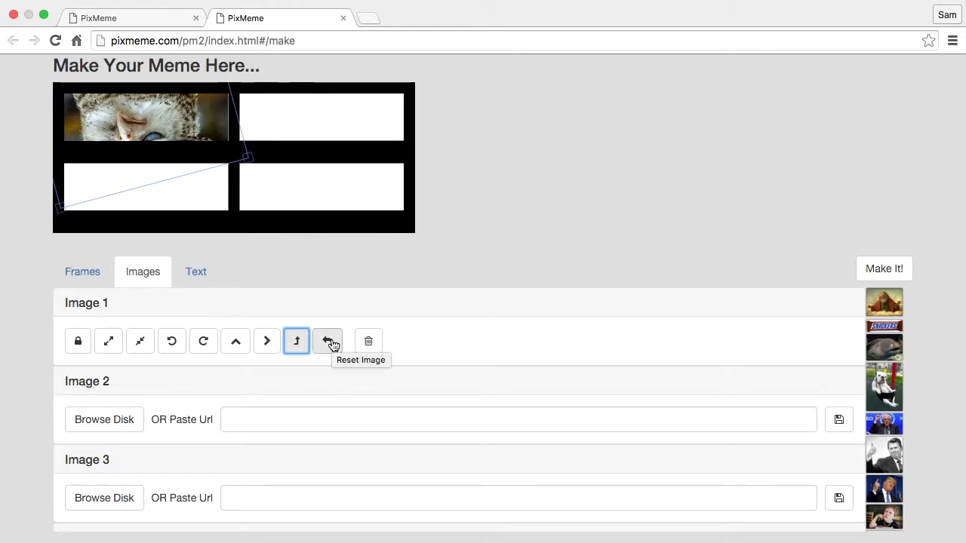
Experiment with scaling, moving and rotating the owl photo in the top-left frame.
{"action": "left_click", "coordinate": [332, 345]}
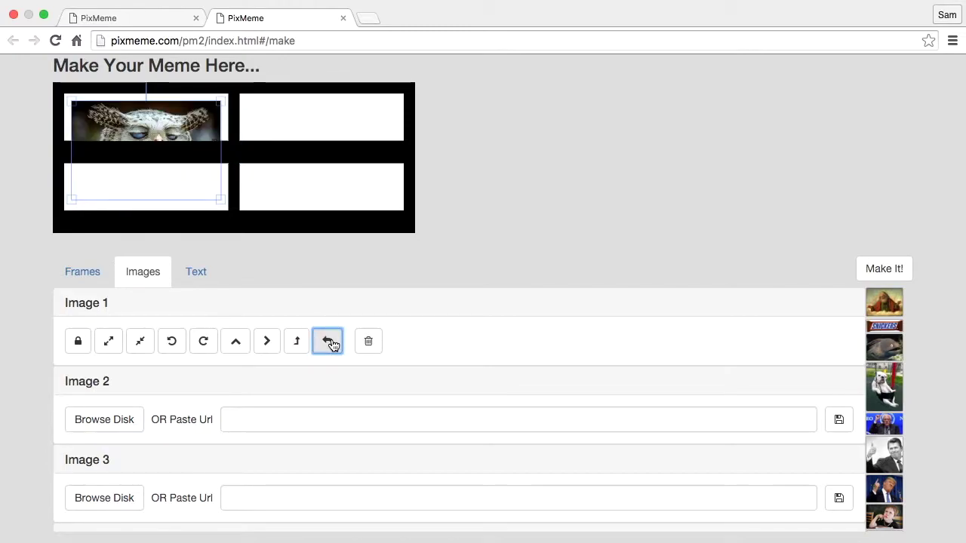
{"action": "left_click", "coordinate": [159, 157]}
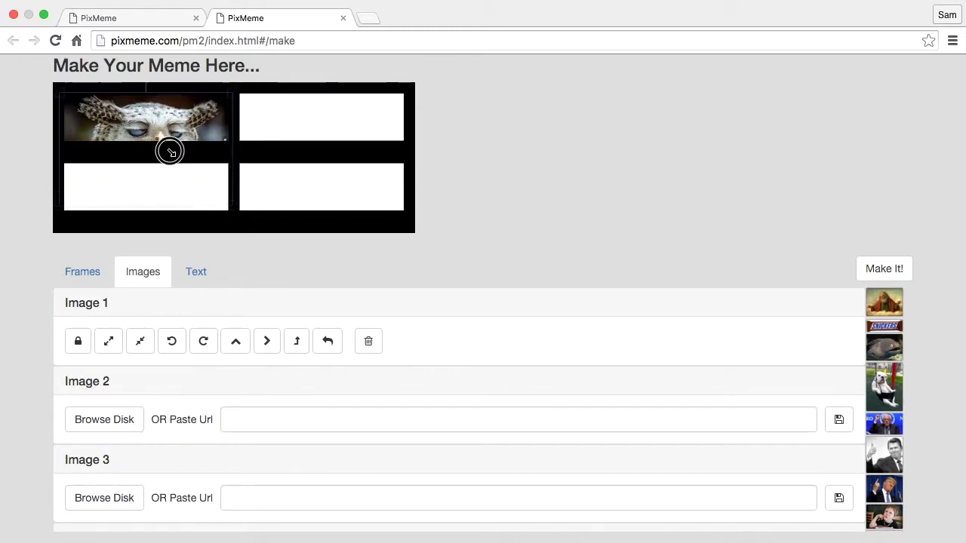
{"action": "left_click_drag", "start_coordinate": [170, 152], "coordinate": [161, 118]}
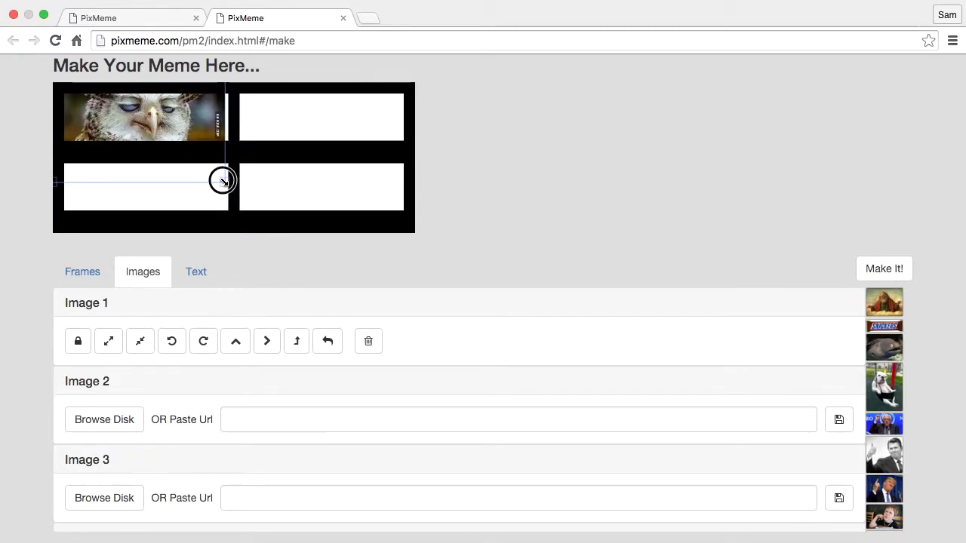
{"action": "mouse_move", "coordinate": [222, 181]}
{"action": "left_mouse_down"}
{"action": "mouse_move", "coordinate": [313, 287]}
{"action": "mouse_move", "coordinate": [71, 82]}
{"action": "mouse_move", "coordinate": [229, 228]}
{"action": "mouse_move", "coordinate": [215, 189]}
{"action": "left_mouse_up"}
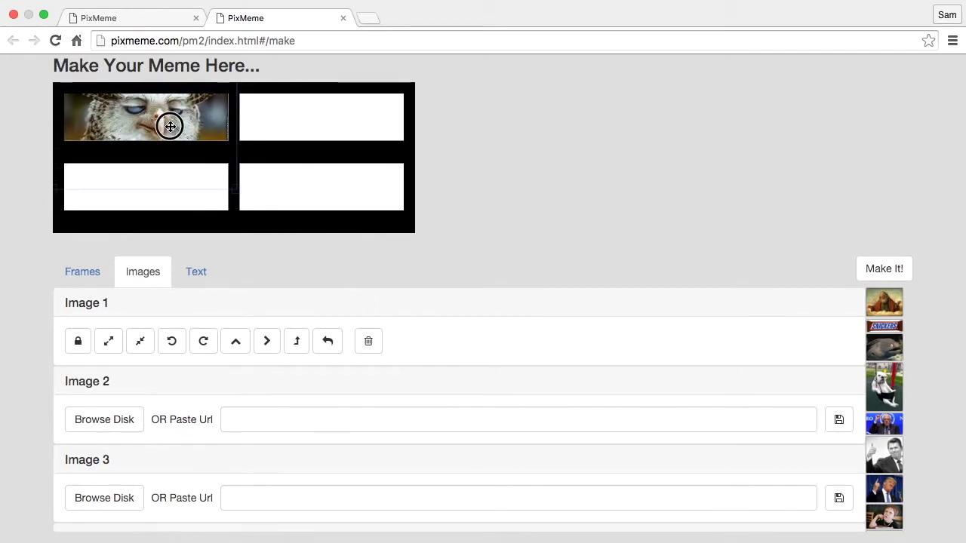
{"action": "left_click_drag", "start_coordinate": [170, 126], "coordinate": [196, 163]}
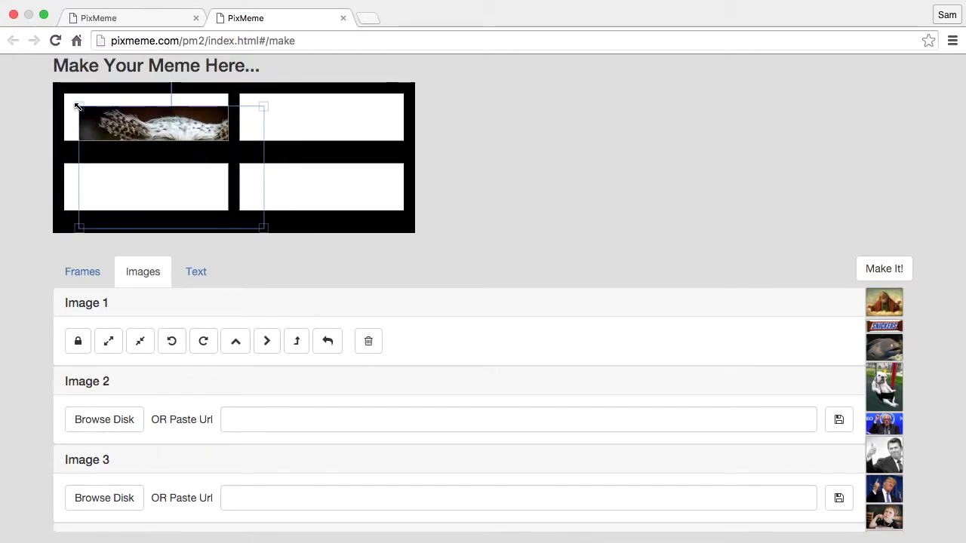
{"action": "left_click_drag", "start_coordinate": [77, 106], "coordinate": [134, 144]}
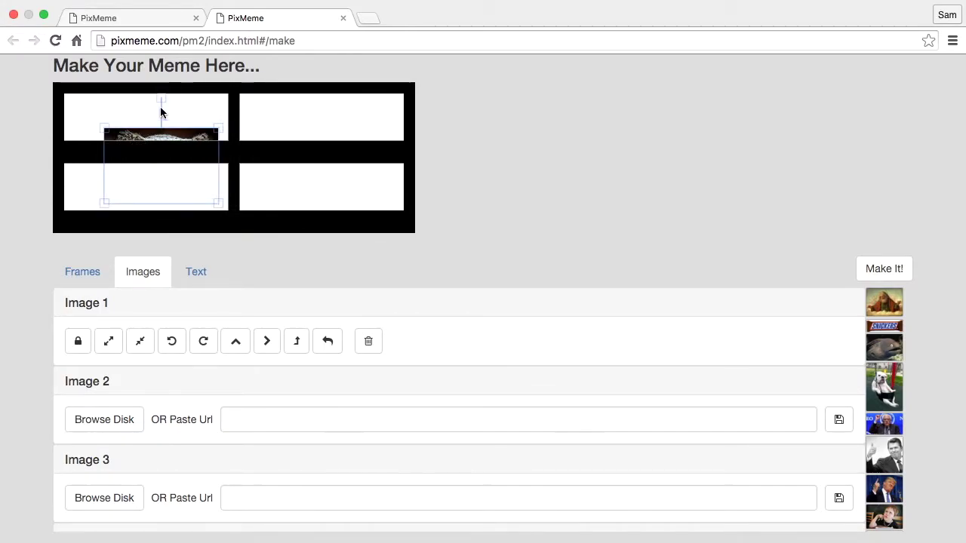
{"action": "left_click_drag", "start_coordinate": [162, 100], "coordinate": [148, 125]}
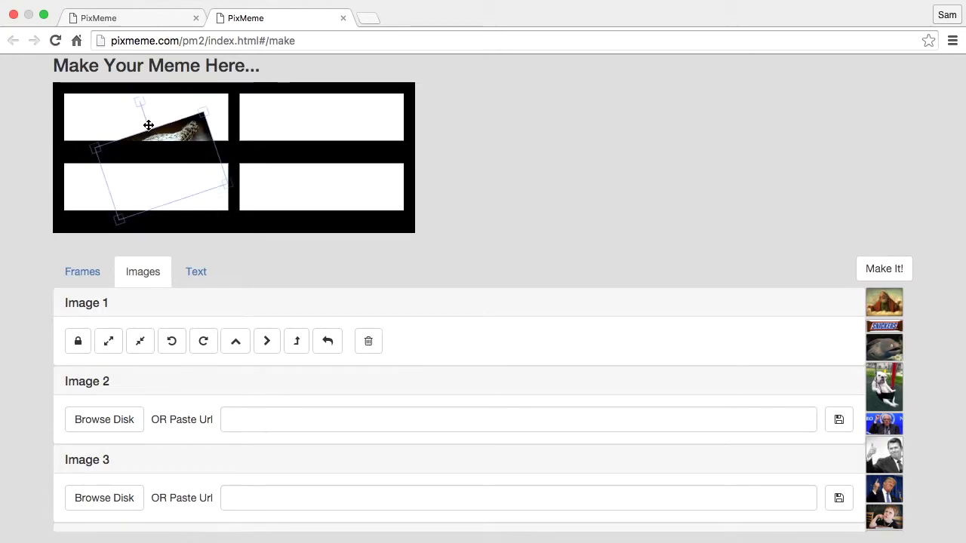
{"action": "left_click_drag", "start_coordinate": [174, 161], "coordinate": [155, 103]}
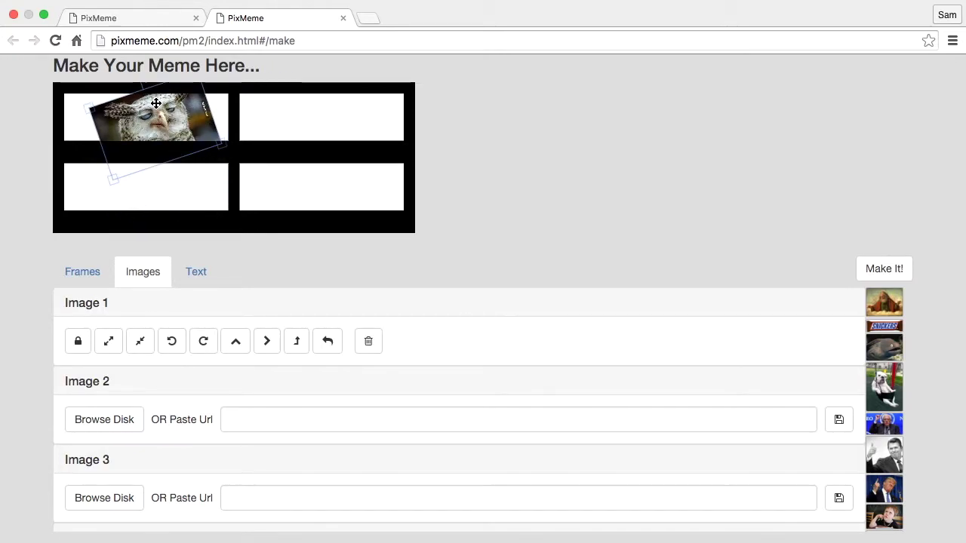
Reset the owl photo, then enlarge it and center its face in the frame.
{"action": "left_click", "coordinate": [327, 341]}
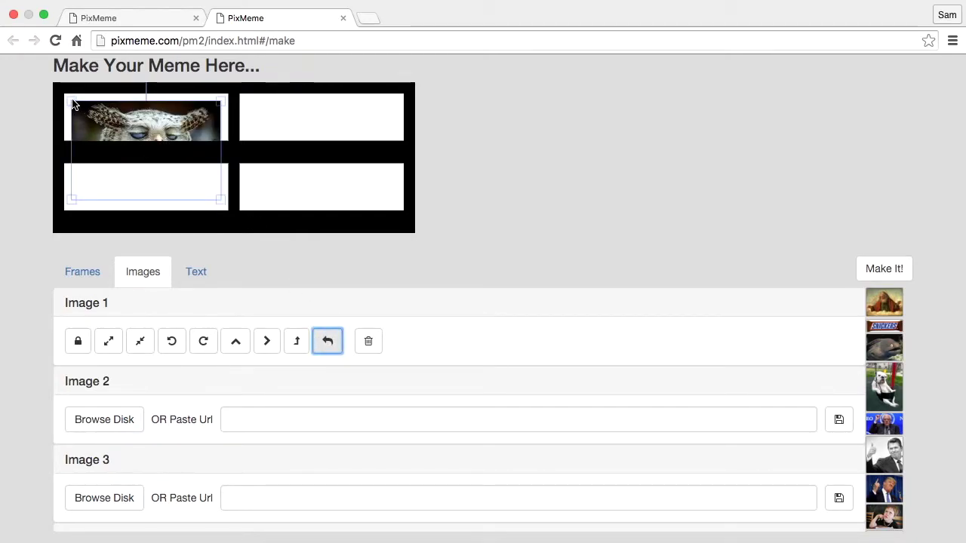
{"action": "mouse_move", "coordinate": [67, 102]}
{"action": "left_mouse_down"}
{"action": "mouse_move", "coordinate": [60, 93]}
{"action": "mouse_move", "coordinate": [83, 102]}
{"action": "left_mouse_up"}
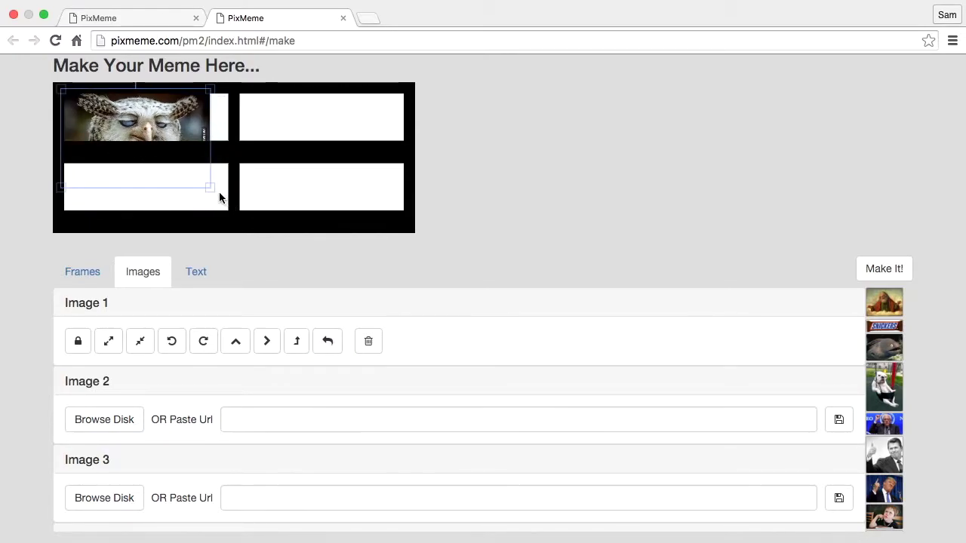
{"action": "left_click_drag", "start_coordinate": [213, 188], "coordinate": [236, 185]}
{"action": "left_click_drag", "start_coordinate": [124, 113], "coordinate": [151, 120]}
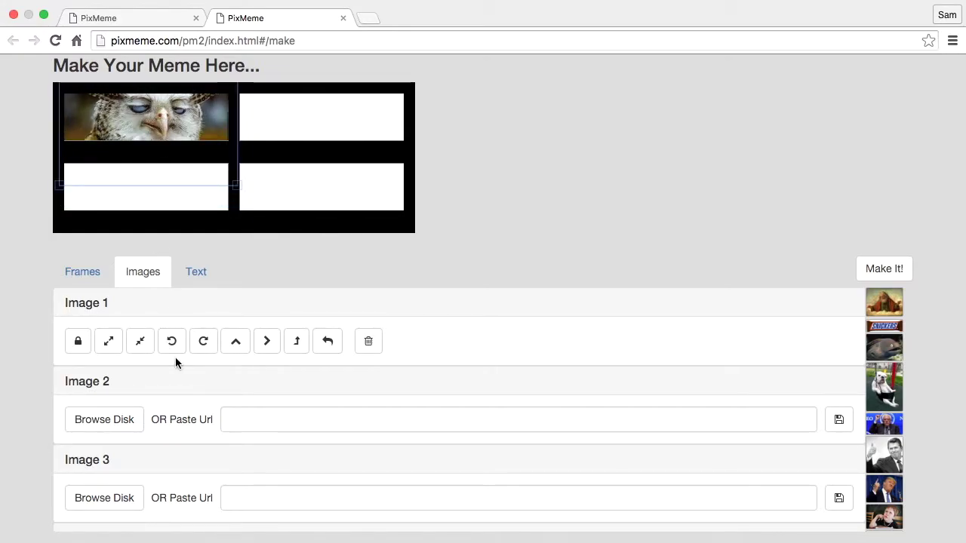
Lock the owl in frame one, click into Image 2's Paste Url field, and open a new browser tab.
{"action": "left_click", "coordinate": [77, 343]}
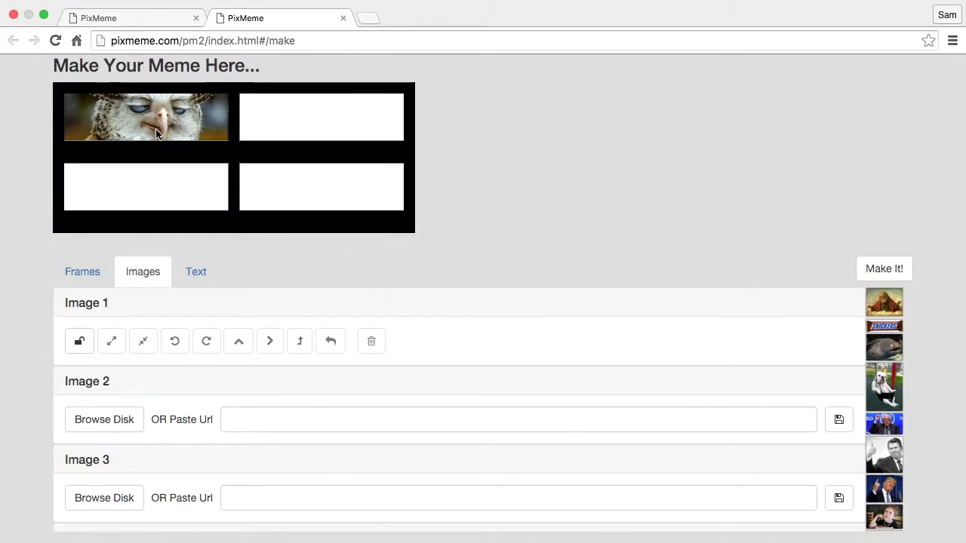
{"action": "scroll", "coordinate": [107, 355], "scroll_direction": "down", "scroll_amount": 2}
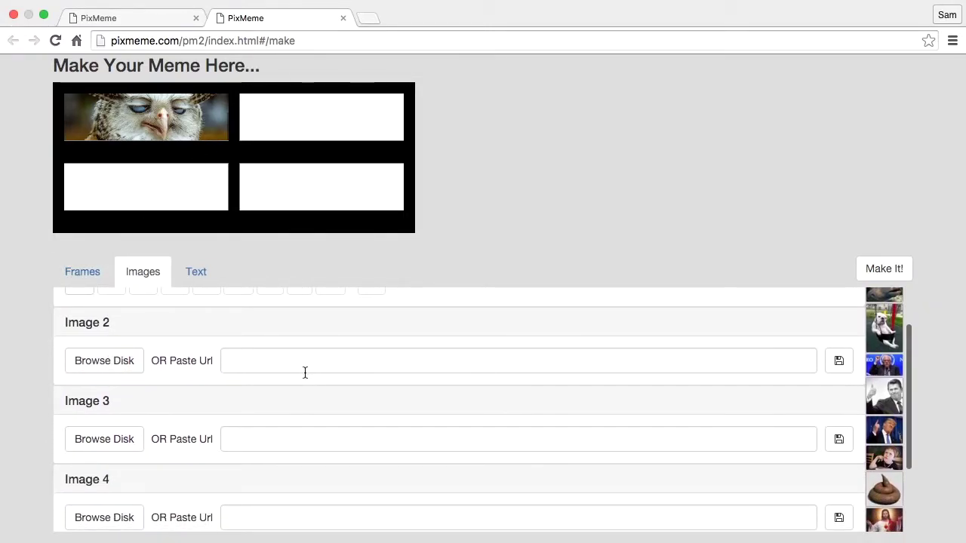
{"action": "left_click", "coordinate": [308, 364]}
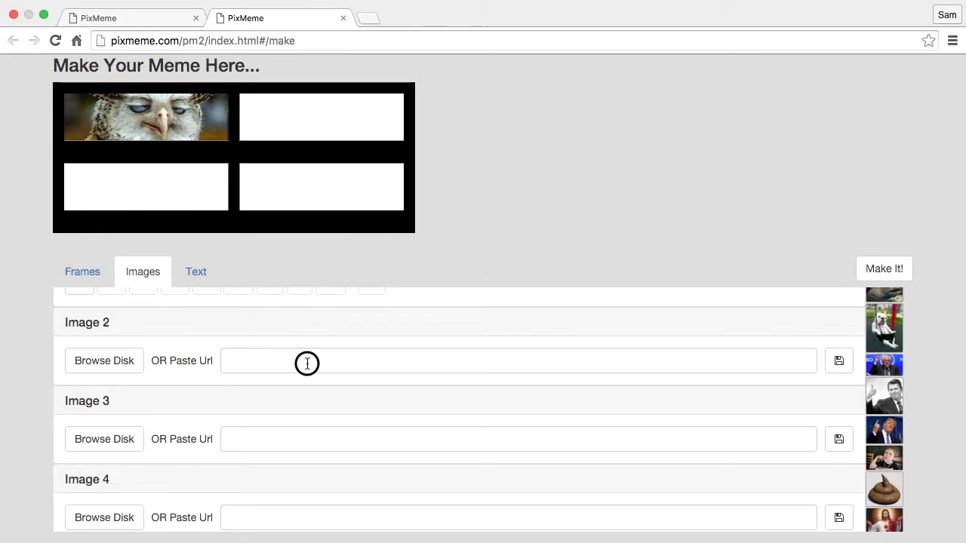
{"action": "mouse_move", "coordinate": [376, 17]}
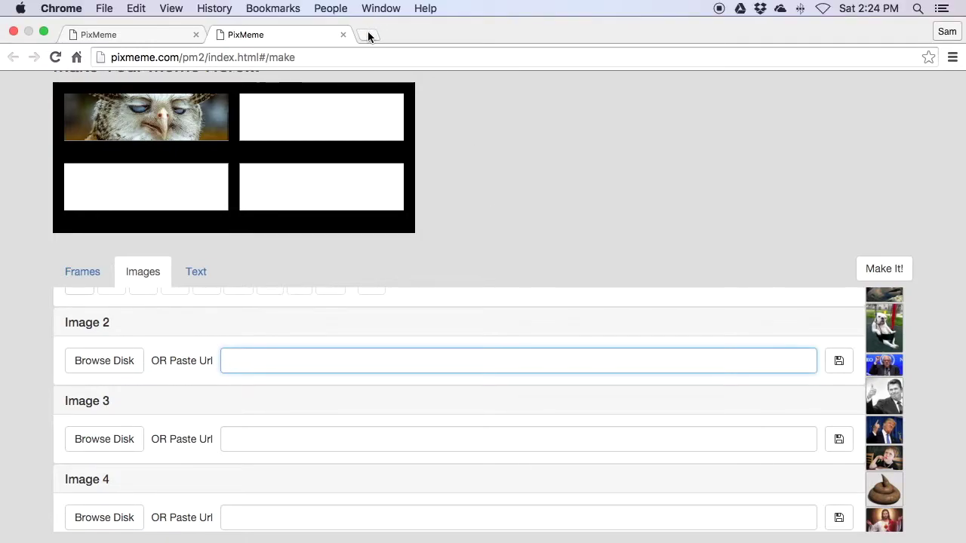
{"action": "left_click", "coordinate": [368, 32]}
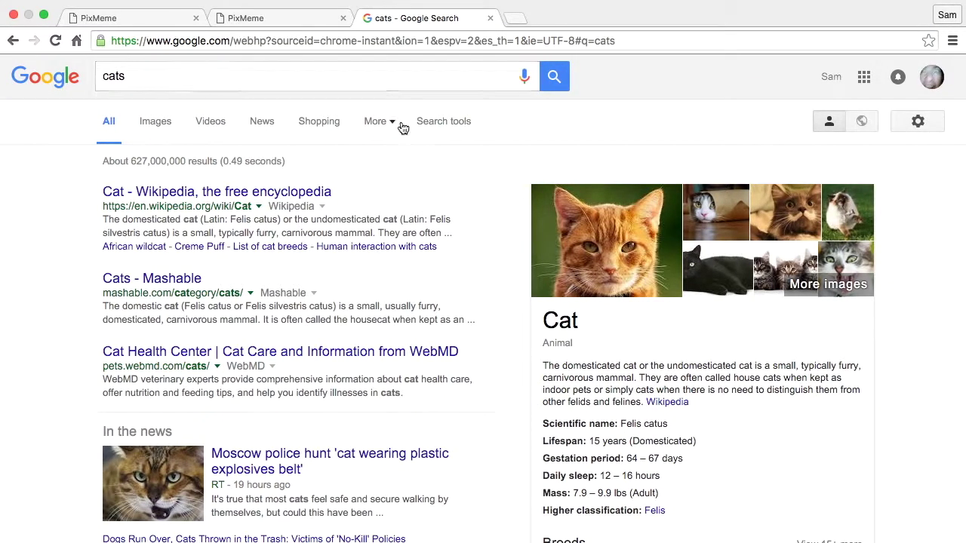
Search Google Images for cats, copy the cat-in-paper photo's image address, and return to PixMeme.
{"action": "left_click", "coordinate": [166, 125]}
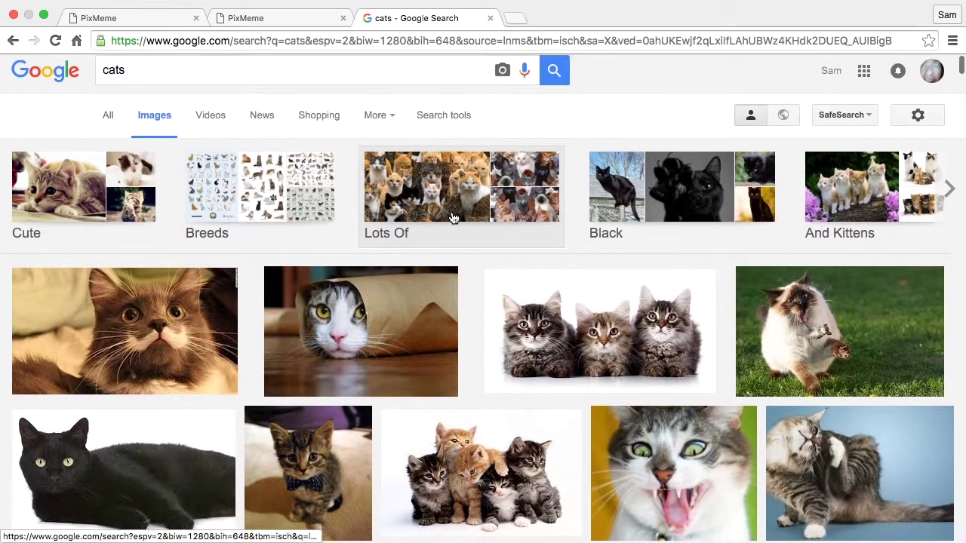
{"action": "scroll", "coordinate": [453, 219], "scroll_direction": "down", "scroll_amount": 3}
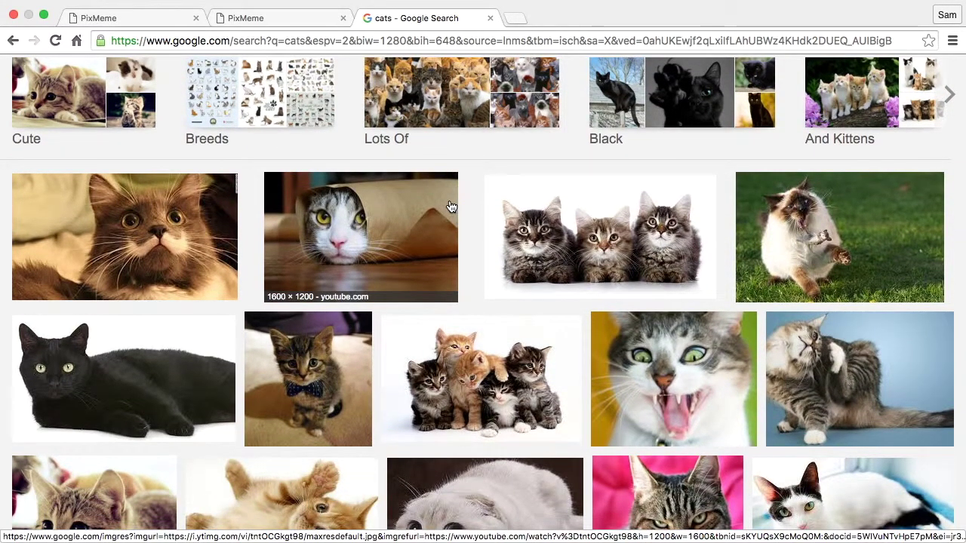
{"action": "left_click", "coordinate": [395, 217]}
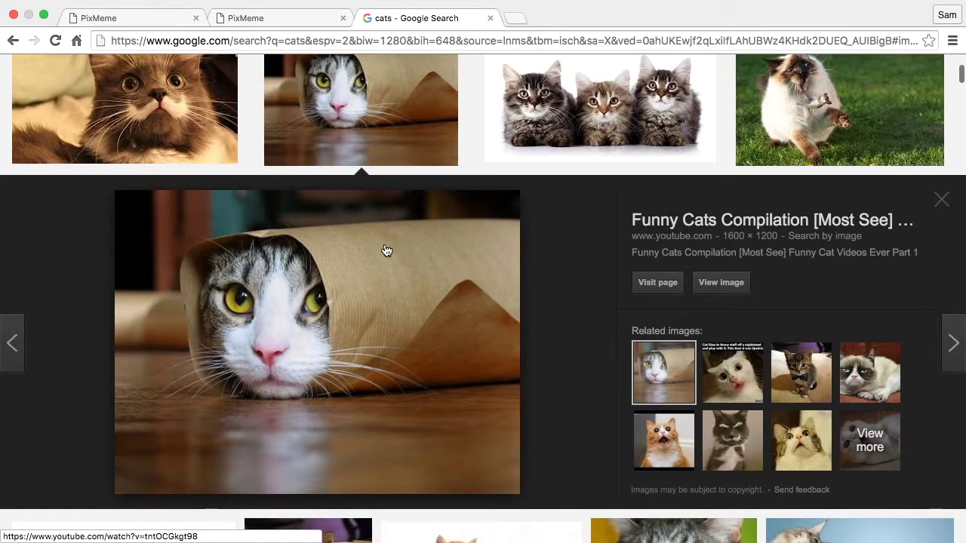
{"action": "right_click", "coordinate": [385, 250]}
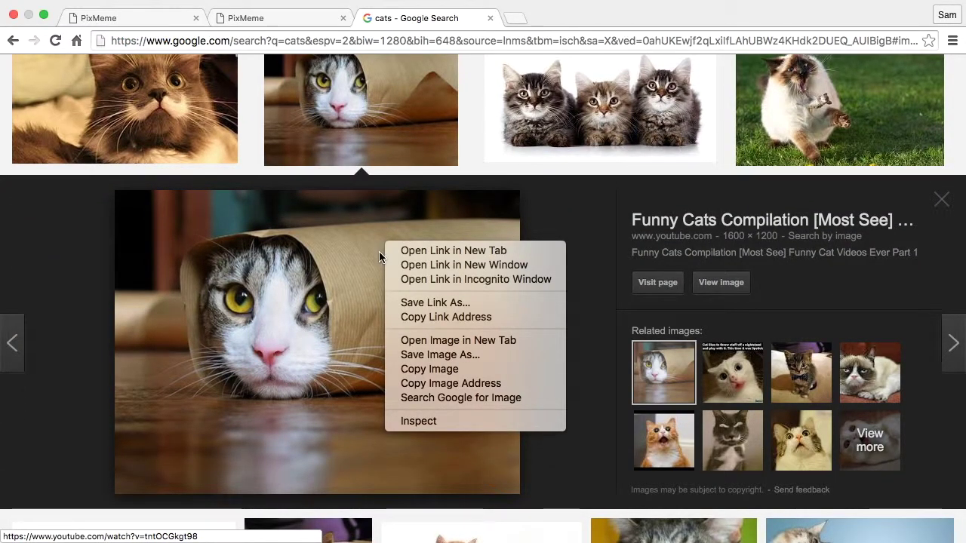
{"action": "left_click", "coordinate": [451, 385]}
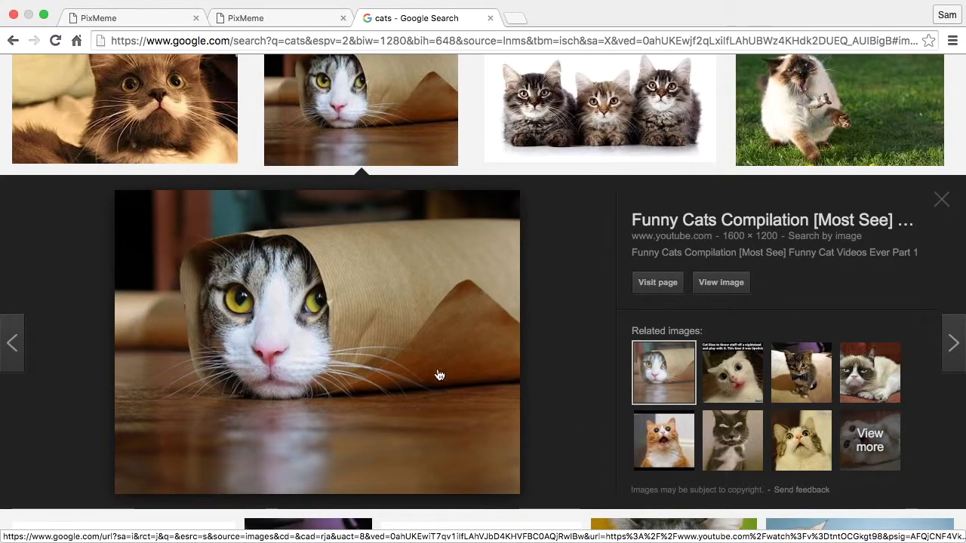
{"action": "left_click", "coordinate": [256, 22]}
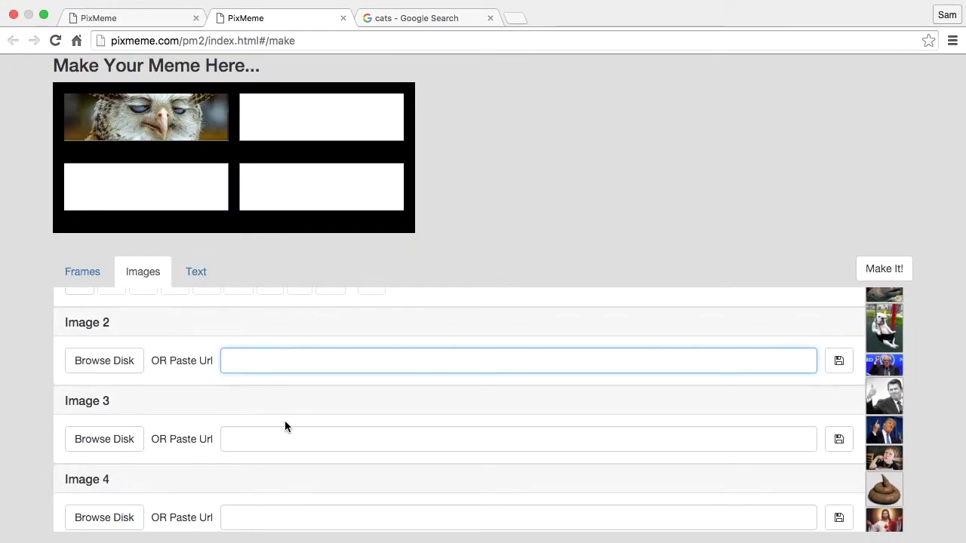
Paste the cat-in-paper image address into Image 2's URL field and load it.
{"action": "right_click", "coordinate": [252, 361]}
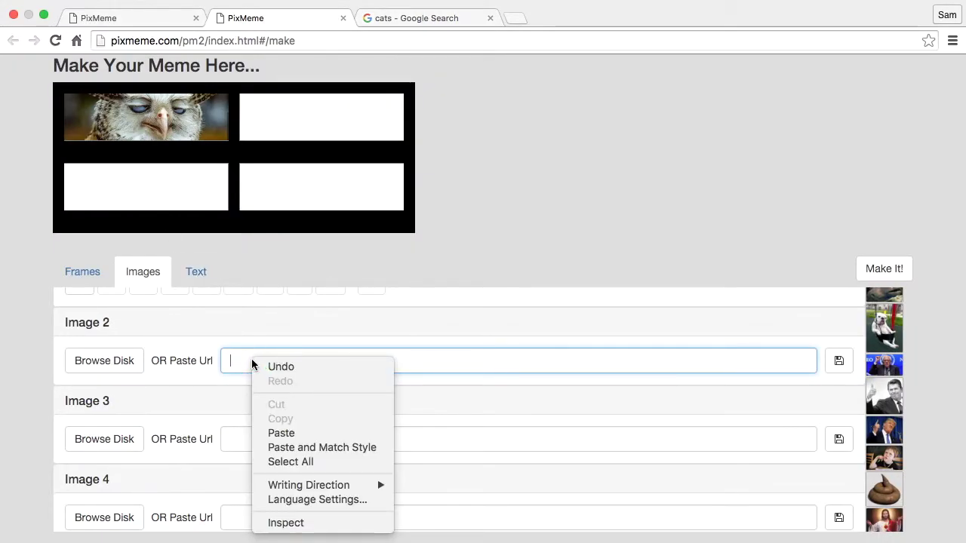
{"action": "left_click", "coordinate": [291, 432]}
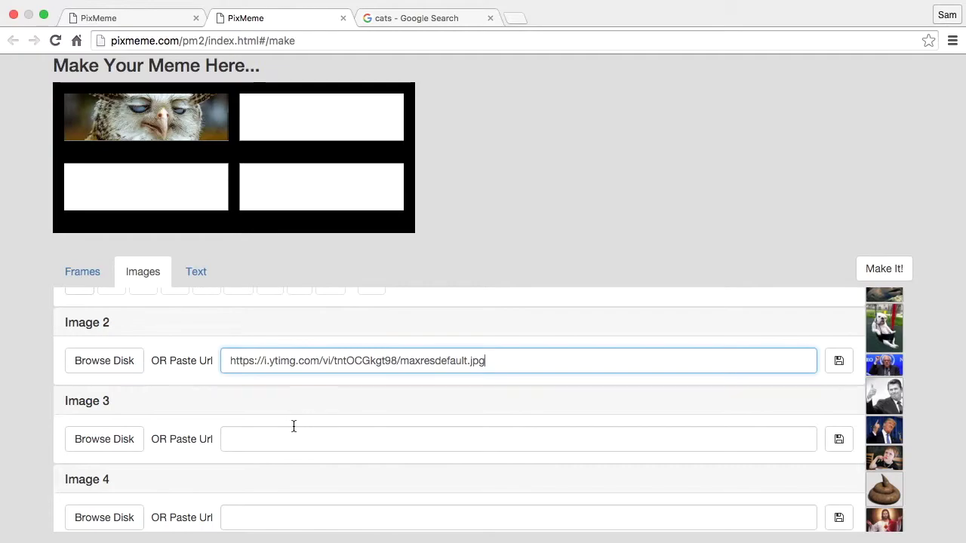
{"action": "left_click", "coordinate": [836, 363]}
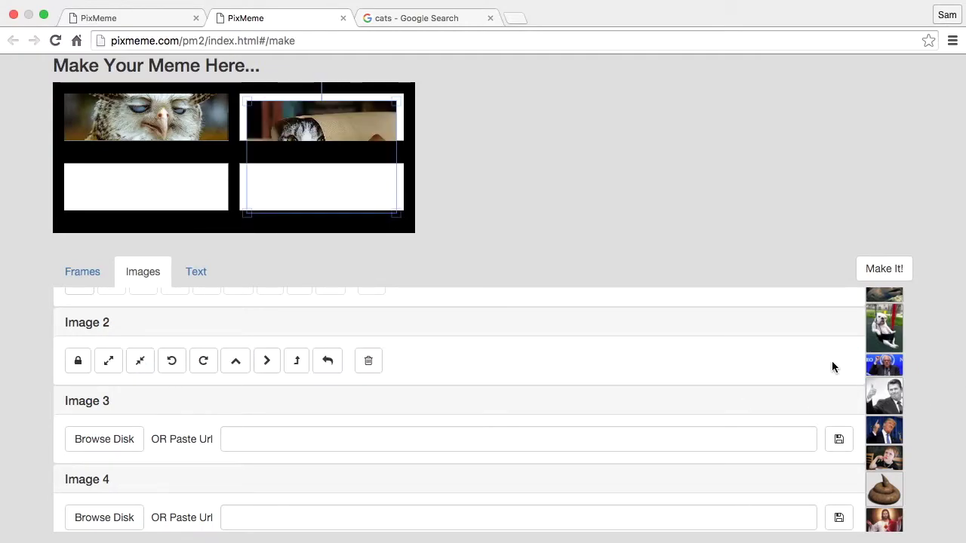
Move and enlarge the cat to span the top-right frame showing its face, then lock it.
{"action": "left_click_drag", "start_coordinate": [344, 125], "coordinate": [330, 88]}
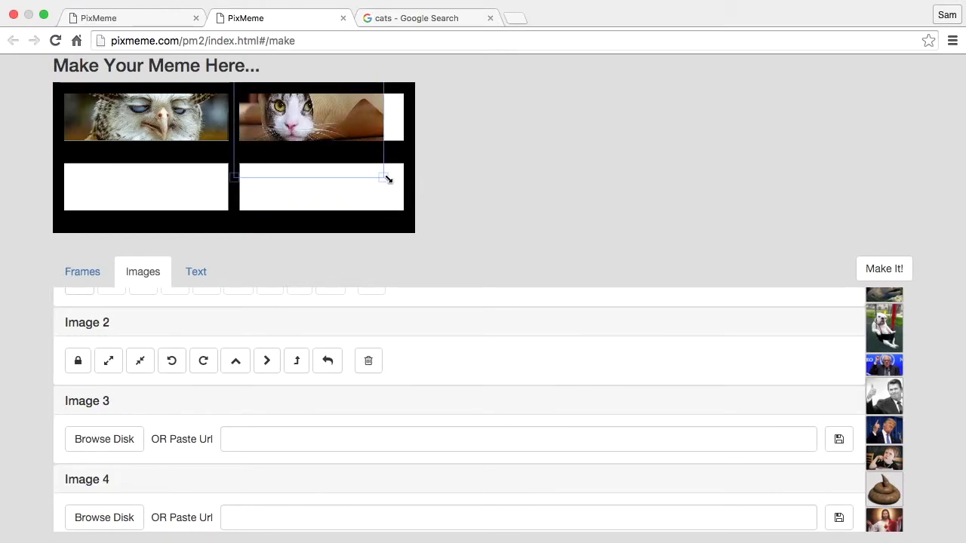
{"action": "left_click_drag", "start_coordinate": [389, 179], "coordinate": [415, 201]}
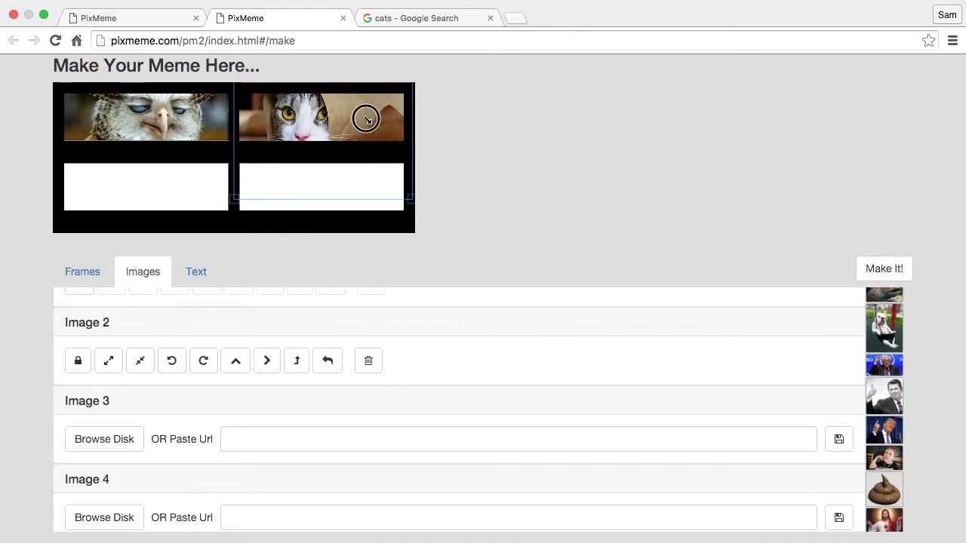
{"action": "mouse_move", "coordinate": [366, 120]}
{"action": "left_mouse_down"}
{"action": "mouse_move", "coordinate": [362, 99]}
{"action": "mouse_move", "coordinate": [367, 111]}
{"action": "left_mouse_up"}
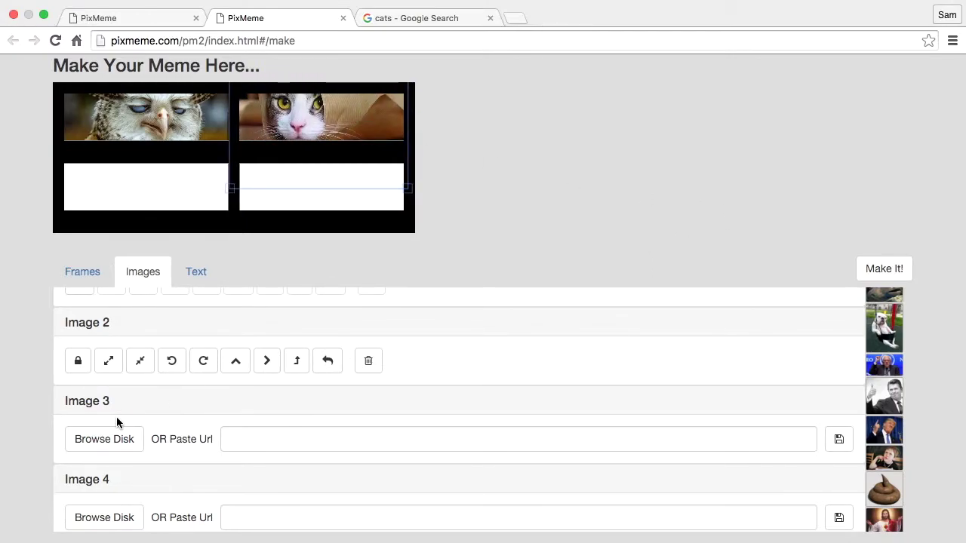
{"action": "left_click", "coordinate": [79, 361]}
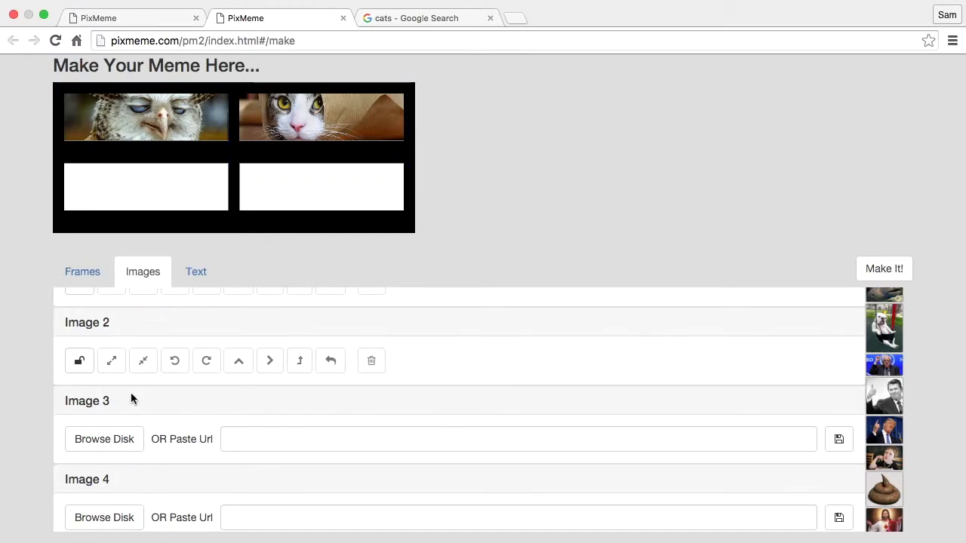
Copy the image address of the bull dog in swing.jpg template picture.
{"action": "scroll", "coordinate": [131, 392], "scroll_direction": "down", "scroll_amount": 3}
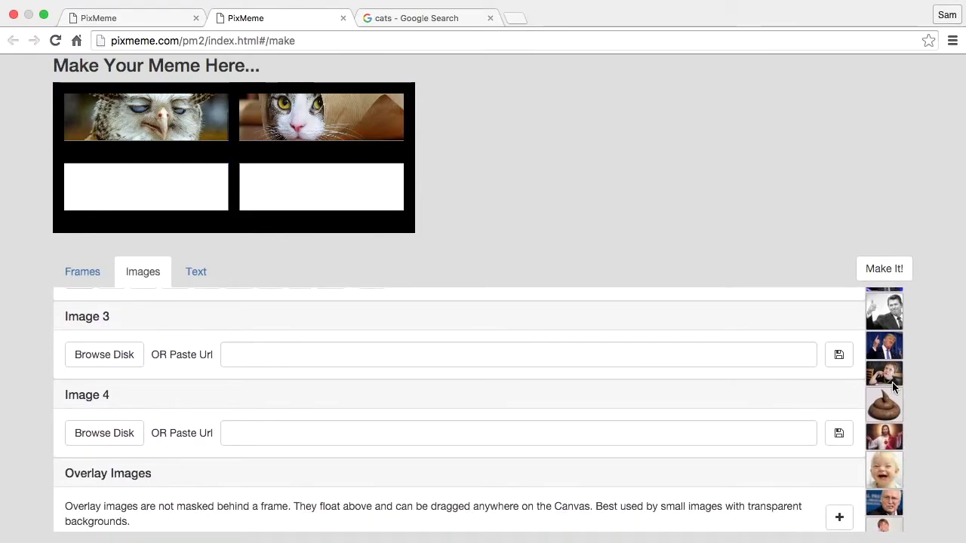
{"action": "scroll", "coordinate": [894, 386], "scroll_direction": "up", "scroll_amount": 3}
{"action": "scroll", "coordinate": [894, 386], "scroll_direction": "up", "scroll_amount": 2}
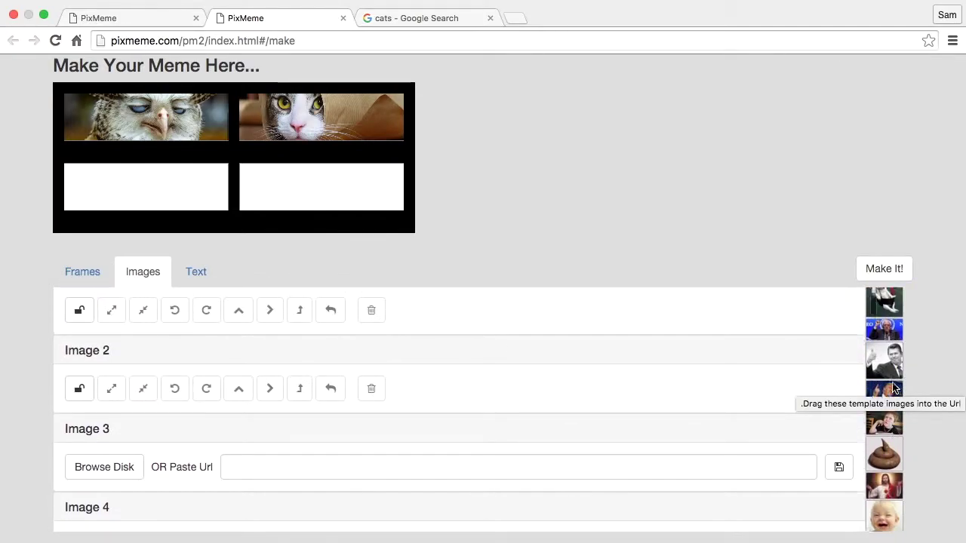
{"action": "scroll", "coordinate": [894, 386], "scroll_direction": "up", "scroll_amount": 2}
{"action": "left_click_drag", "start_coordinate": [899, 360], "coordinate": [699, 469]}
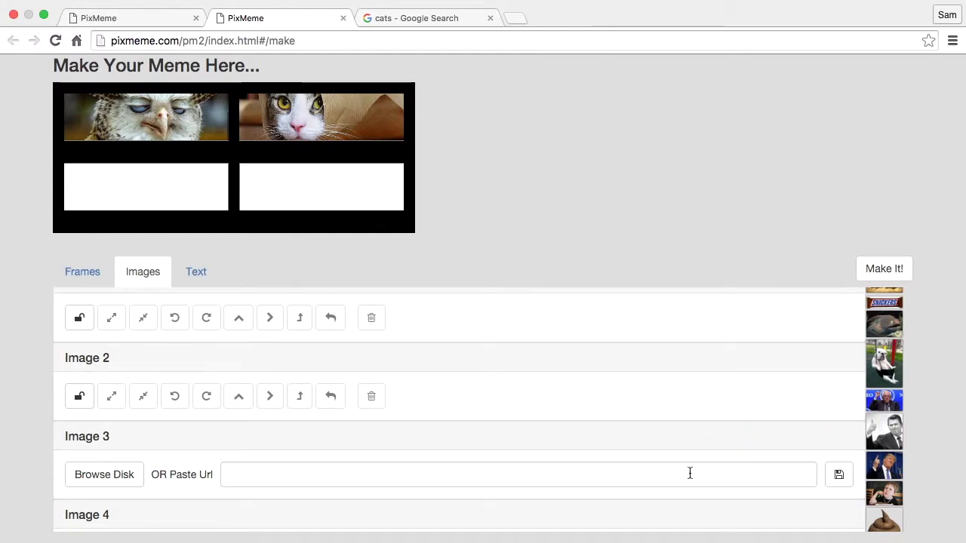
{"action": "left_click", "coordinate": [274, 473]}
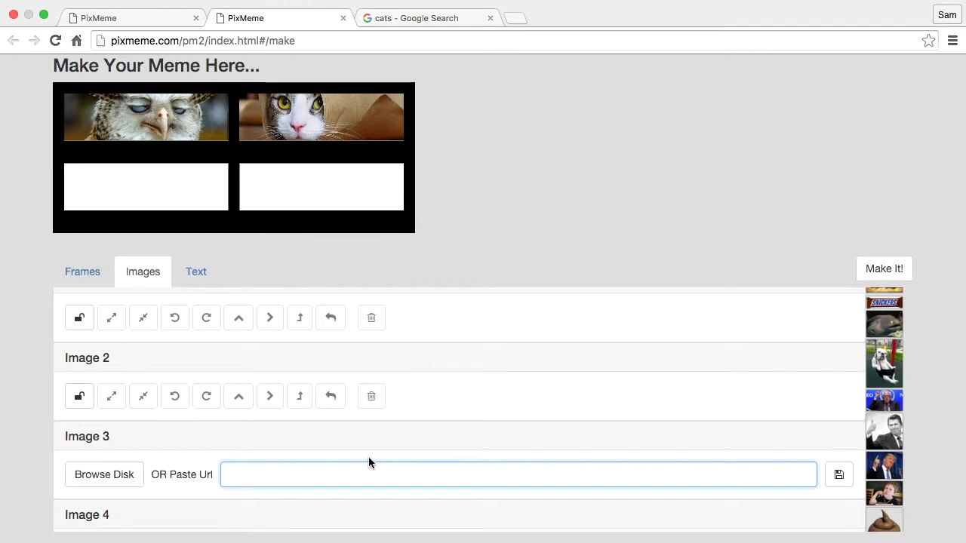
{"action": "right_click", "coordinate": [879, 353]}
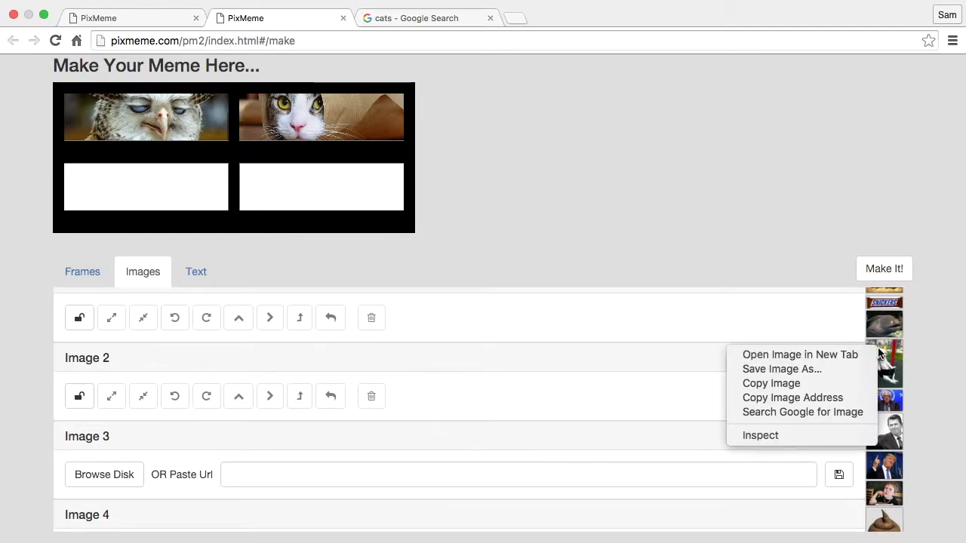
{"action": "left_click", "coordinate": [815, 398]}
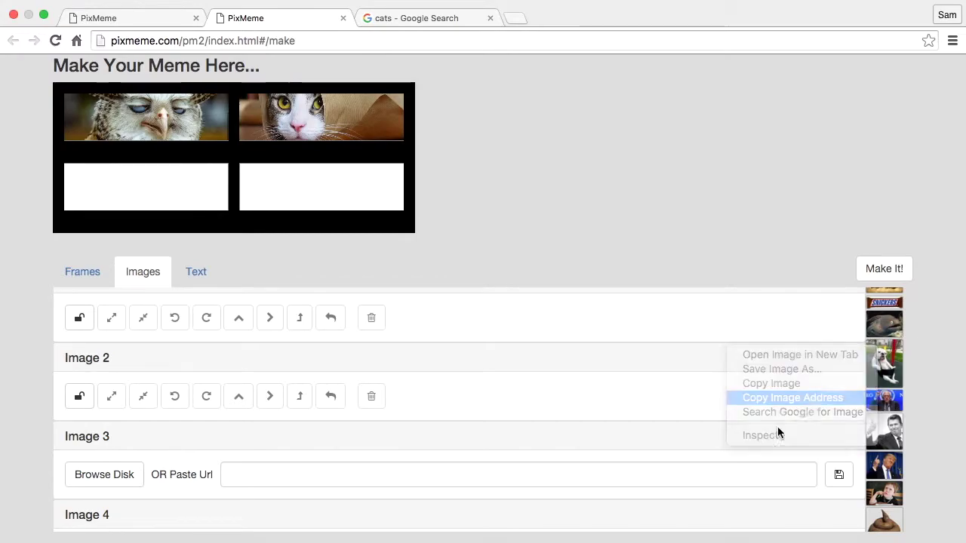
Paste the bulldog address into Image 3's Paste Url field and load it into the bottom-left frame.
{"action": "left_click", "coordinate": [717, 469]}
{"action": "right_click", "coordinate": [716, 469]}
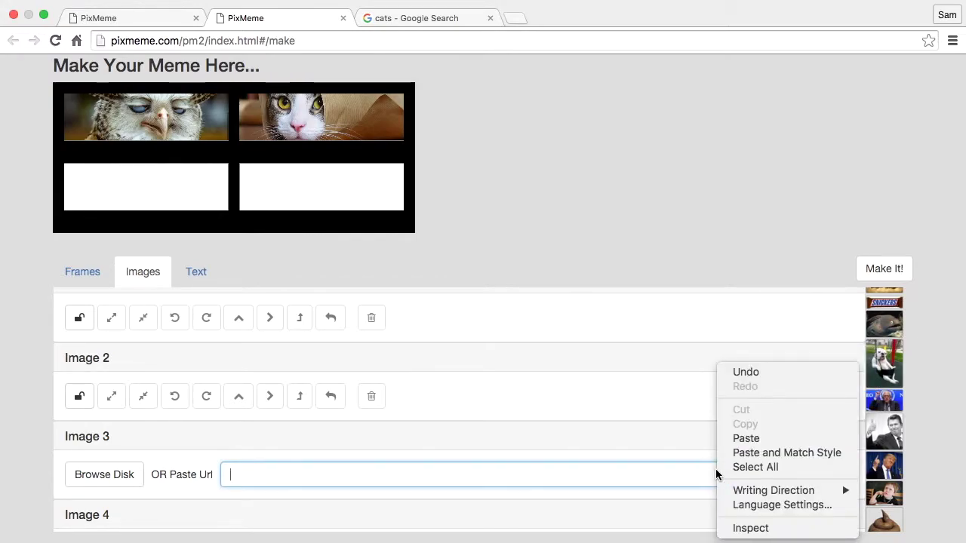
{"action": "left_click", "coordinate": [738, 444]}
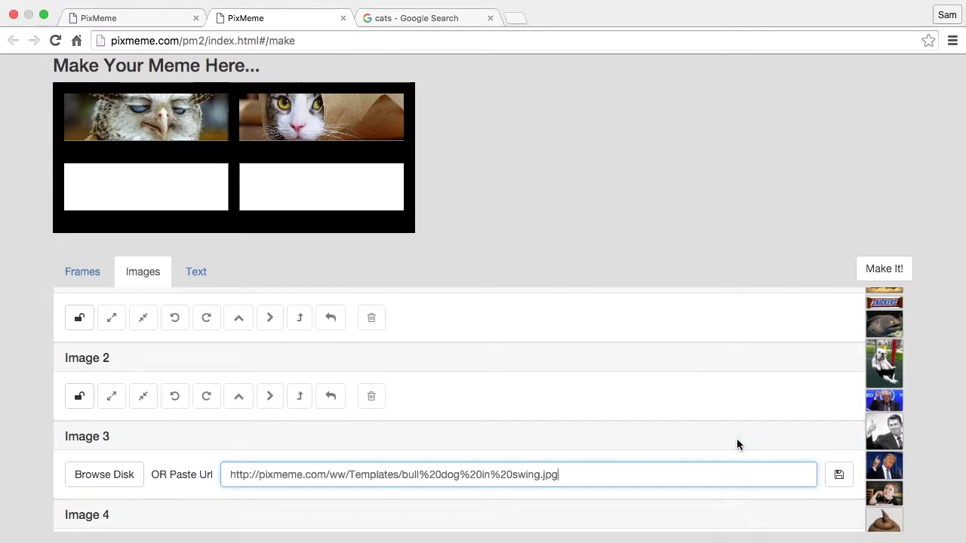
{"action": "left_click", "coordinate": [840, 475]}
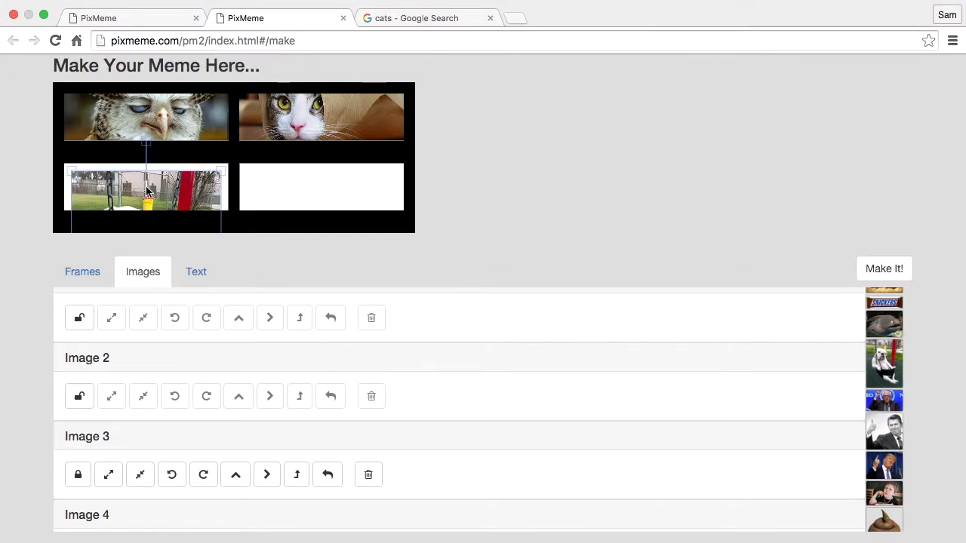
Move and enlarge the bulldog to fill the bottom-left frame.
{"action": "left_click_drag", "start_coordinate": [150, 188], "coordinate": [143, 143]}
{"action": "mouse_move", "coordinate": [217, 117]}
{"action": "left_mouse_down"}
{"action": "mouse_move", "coordinate": [252, 99]}
{"action": "mouse_move", "coordinate": [227, 121]}
{"action": "left_mouse_up"}
{"action": "left_click_drag", "start_coordinate": [137, 214], "coordinate": [134, 215]}
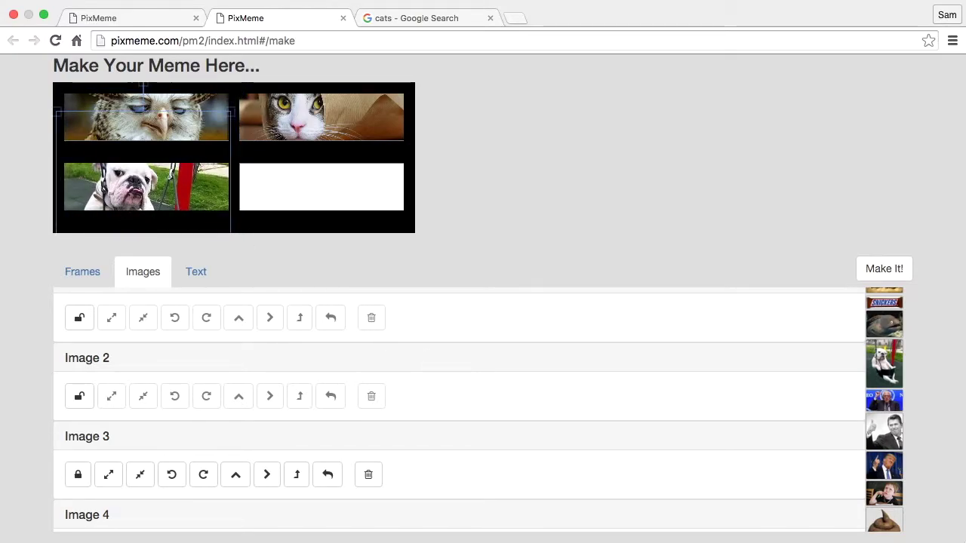
Copy the image address of the chainmail cat template picture.
{"action": "scroll", "coordinate": [879, 428], "scroll_direction": "down", "scroll_amount": 10}
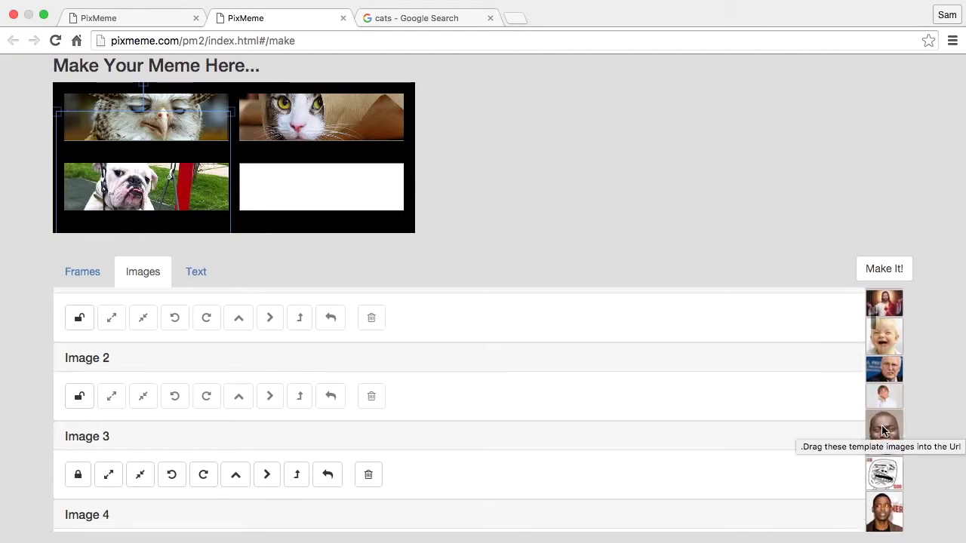
{"action": "scroll", "coordinate": [885, 430], "scroll_direction": "down", "scroll_amount": 10}
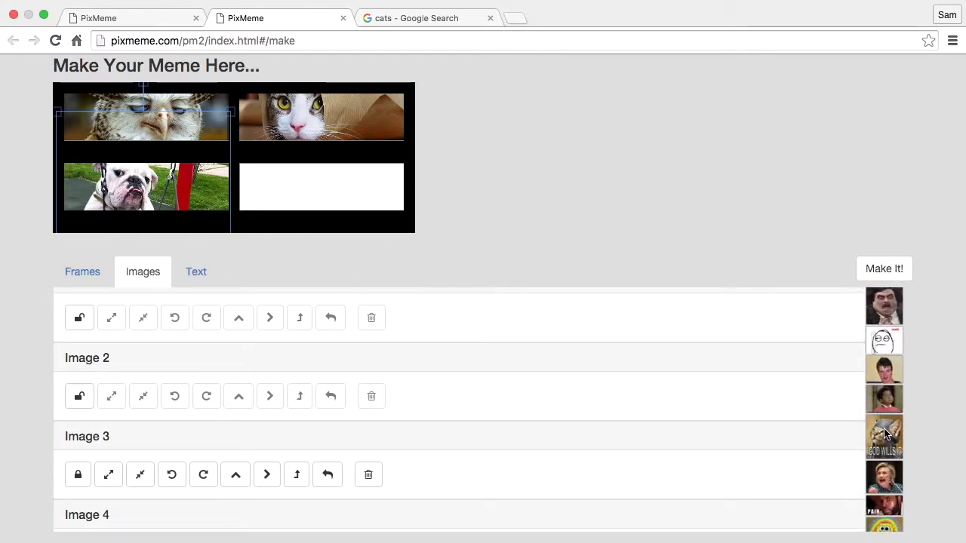
{"action": "right_click", "coordinate": [886, 432]}
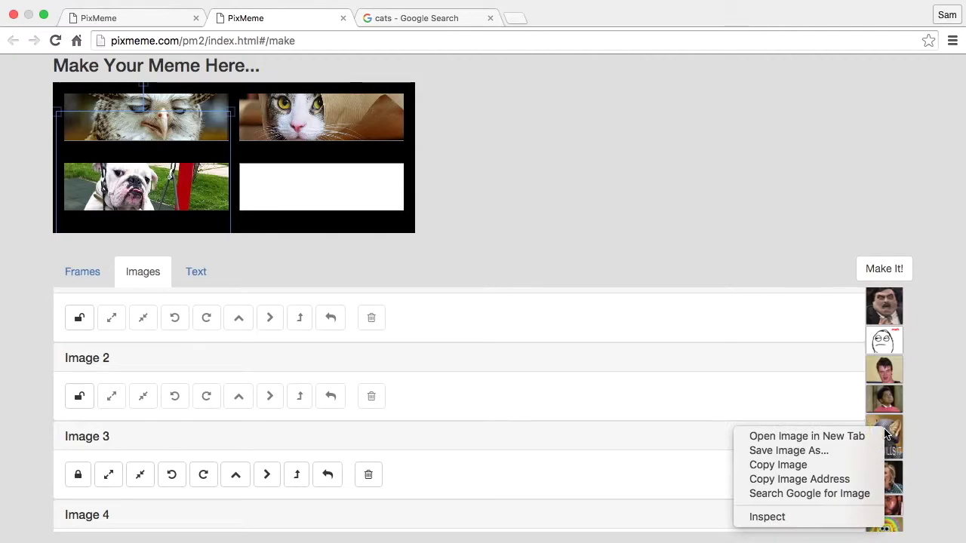
{"action": "left_click", "coordinate": [836, 480]}
Paste the chainmail cat address into Image 4's URL field and load it into the bottom-right frame.
{"action": "scroll", "coordinate": [646, 447], "scroll_direction": "down", "scroll_amount": 5}
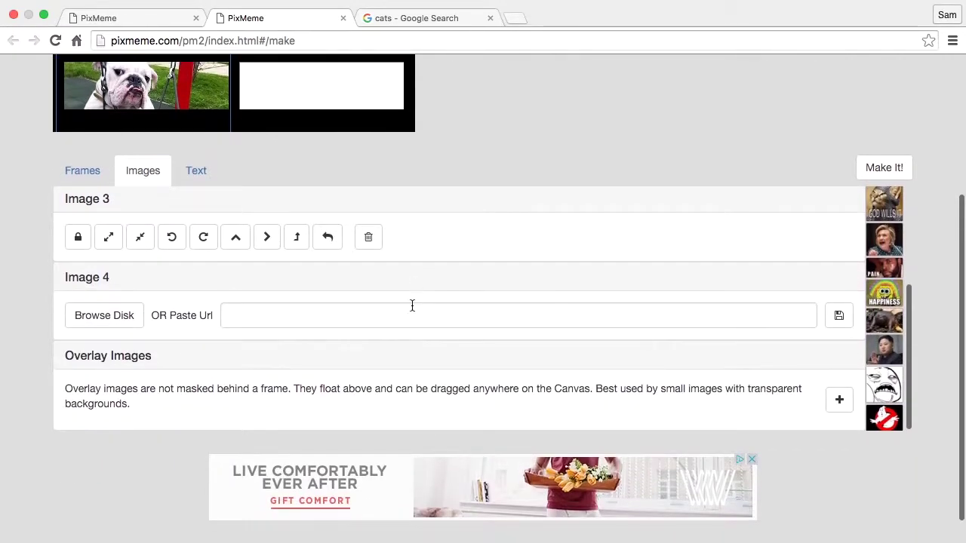
{"action": "left_click", "coordinate": [412, 307]}
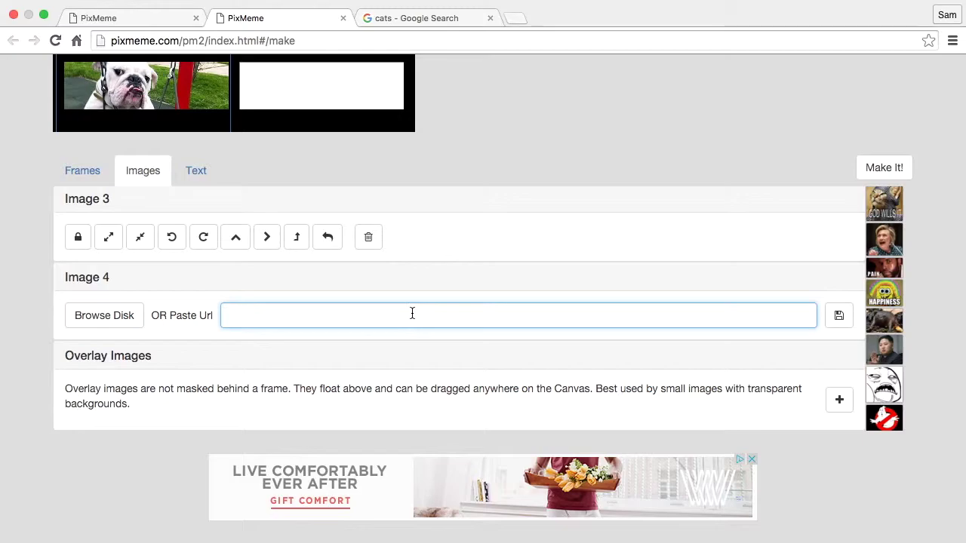
{"action": "right_click", "coordinate": [412, 317]}
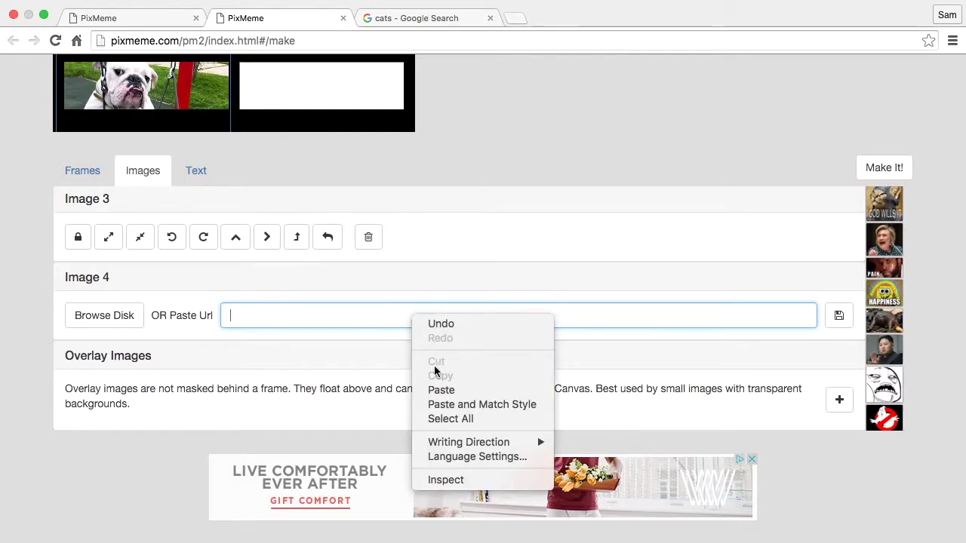
{"action": "left_click", "coordinate": [443, 388]}
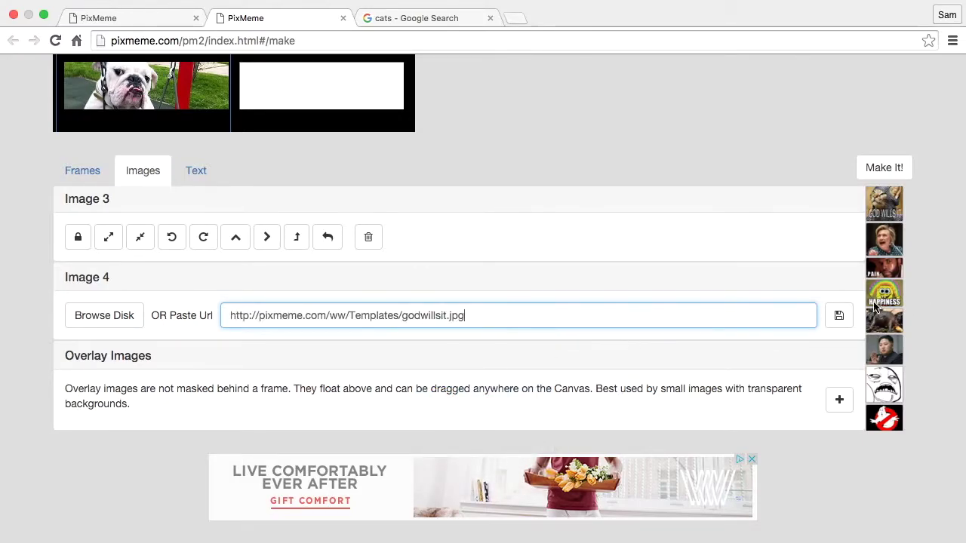
{"action": "left_click", "coordinate": [838, 315]}
Shift the chainmail cat within the bottom-right frame to show its green-eyed face.
{"action": "scroll", "coordinate": [395, 236], "scroll_direction": "up", "scroll_amount": 2}
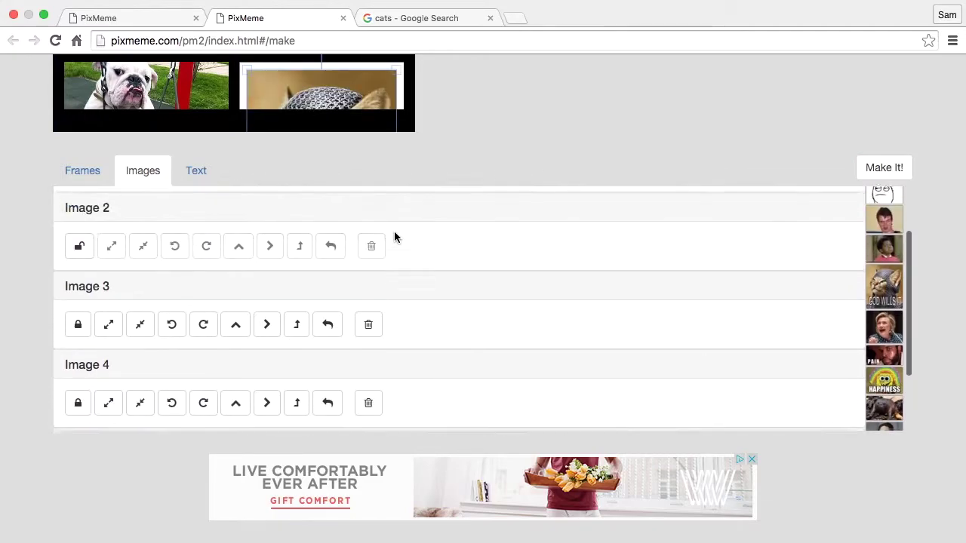
{"action": "scroll", "coordinate": [395, 237], "scroll_direction": "up", "scroll_amount": 5}
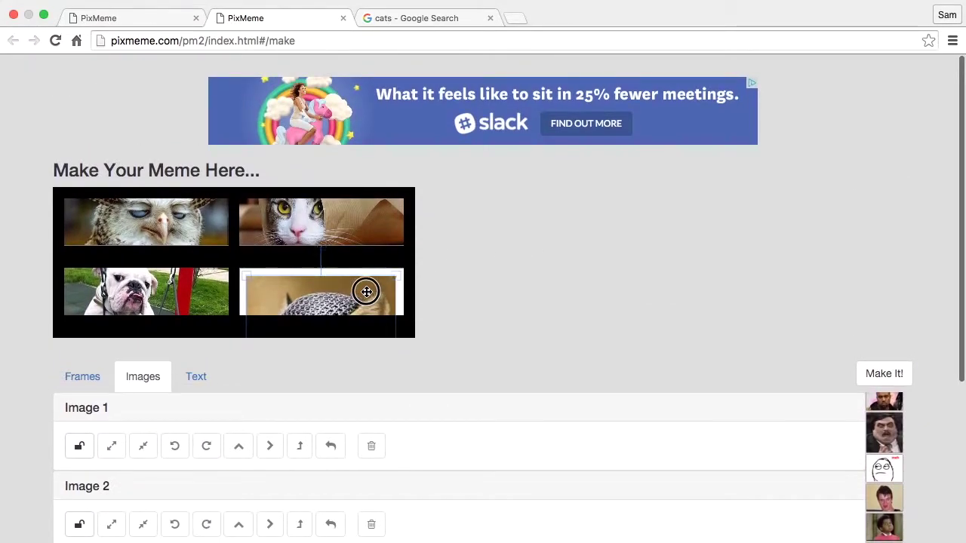
{"action": "left_click_drag", "start_coordinate": [366, 293], "coordinate": [360, 231]}
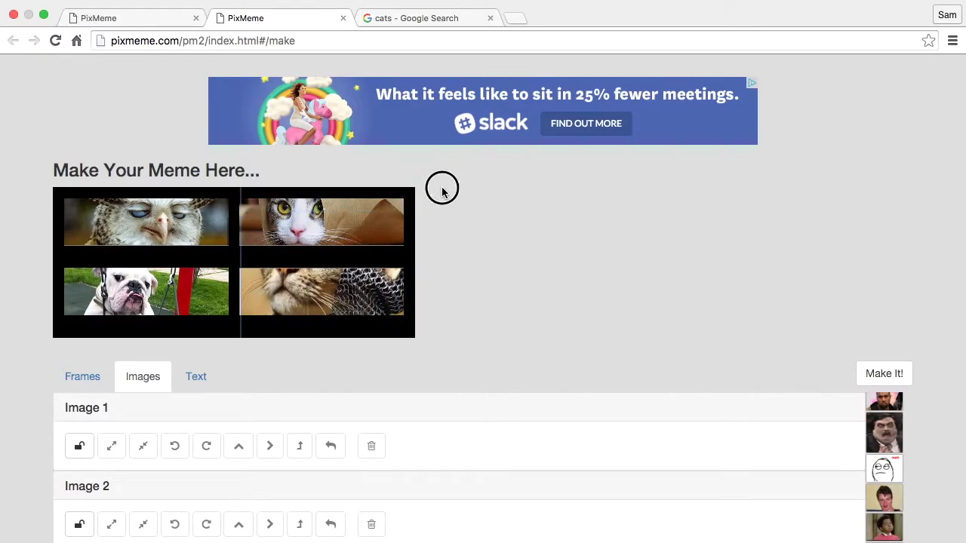
{"action": "left_click_drag", "start_coordinate": [319, 308], "coordinate": [308, 339]}
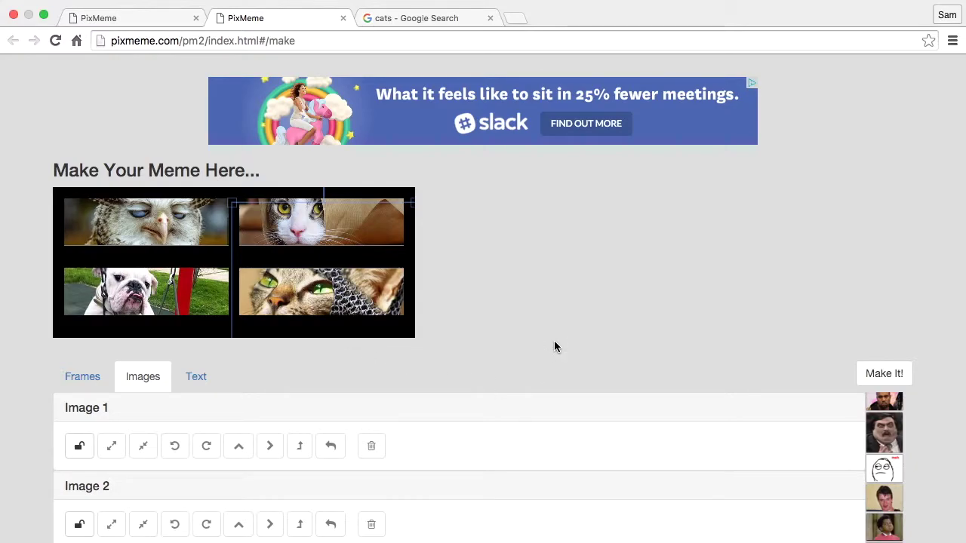
Lock both the bulldog and the chainmail cat images in place.
{"action": "scroll", "coordinate": [45, 479], "scroll_direction": "down", "scroll_amount": 3}
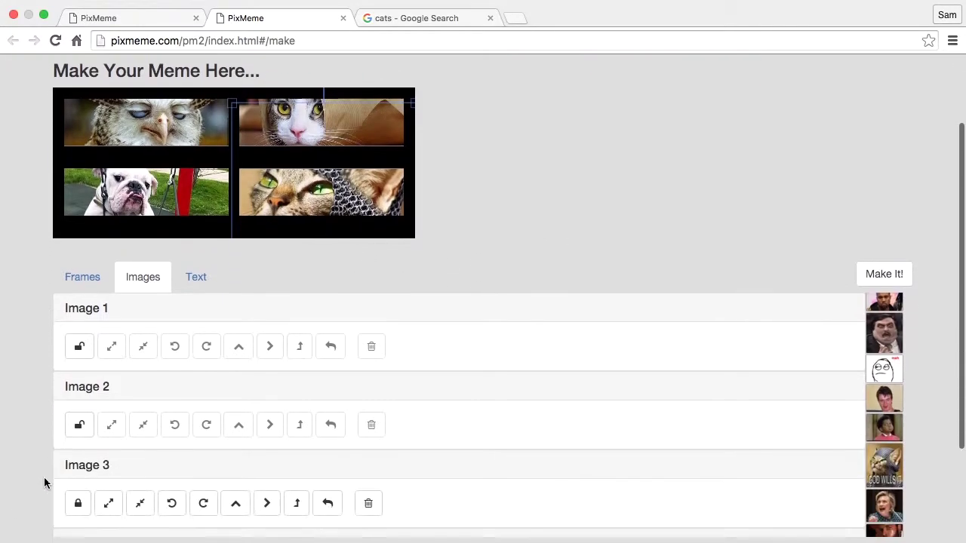
{"action": "left_click", "coordinate": [80, 446]}
{"action": "scroll", "coordinate": [77, 407], "scroll_direction": "down", "scroll_amount": 2}
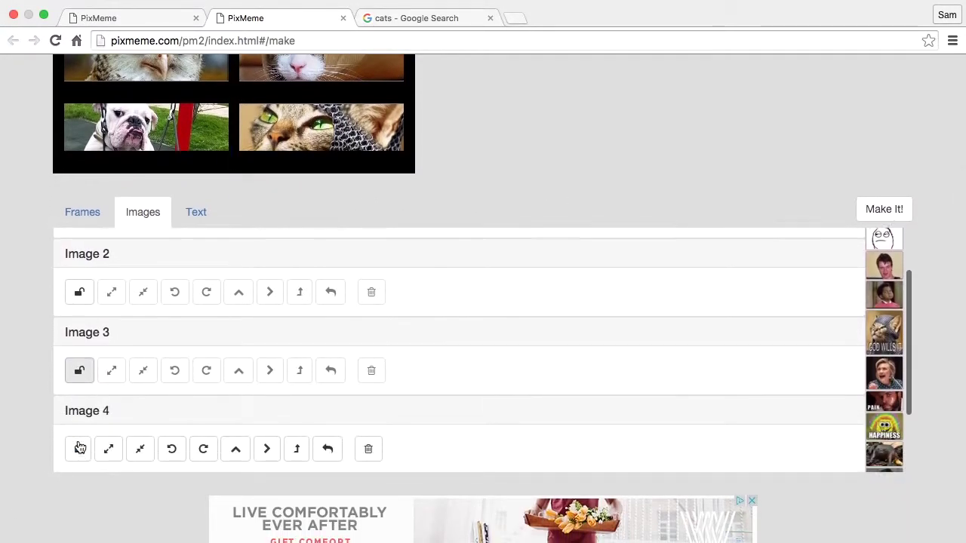
{"action": "left_click", "coordinate": [79, 443]}
{"action": "scroll", "coordinate": [147, 462], "scroll_direction": "up", "scroll_amount": 5}
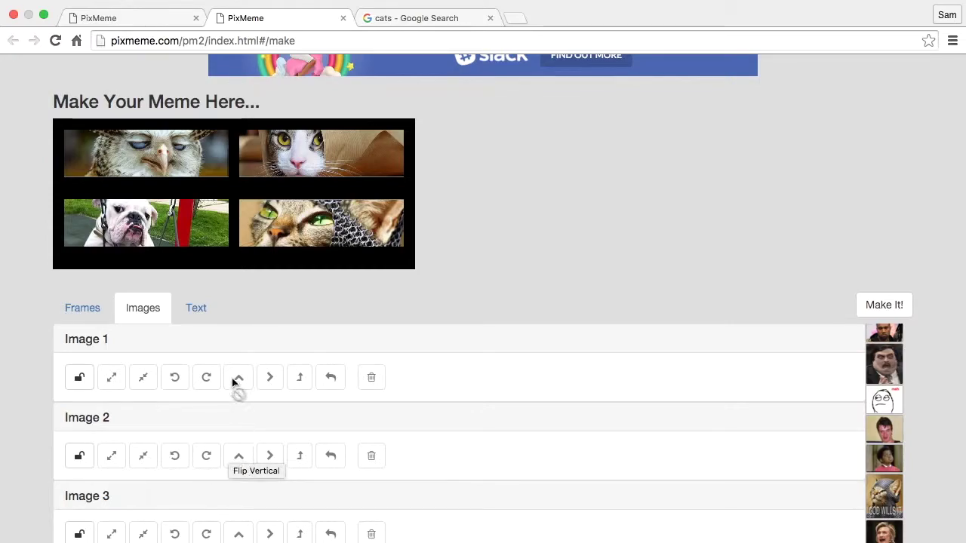
{"action": "left_click", "coordinate": [198, 310]}
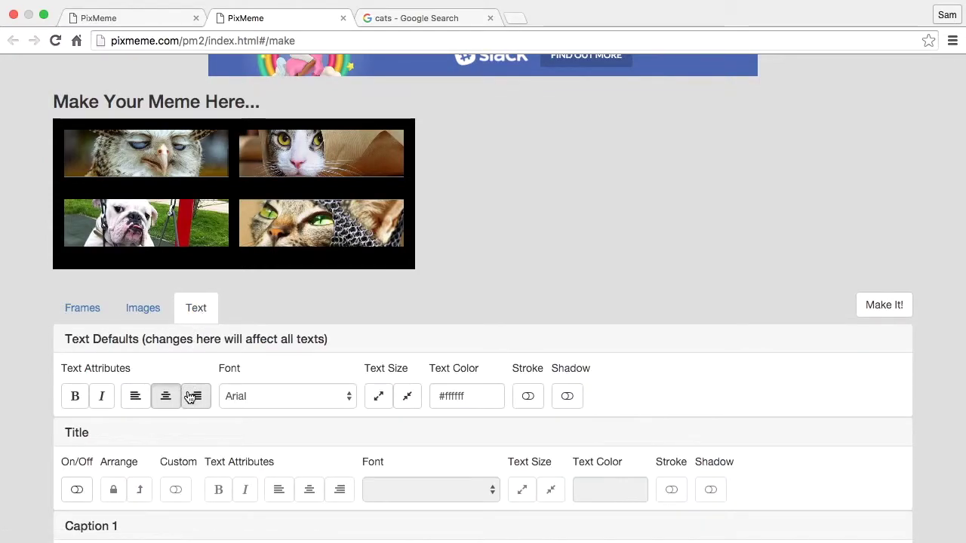
Look over the Title and Caption settings and switch on the title, showing white Arial 'Edit Title Here'.
{"action": "scroll", "coordinate": [190, 396], "scroll_direction": "down", "scroll_amount": 2}
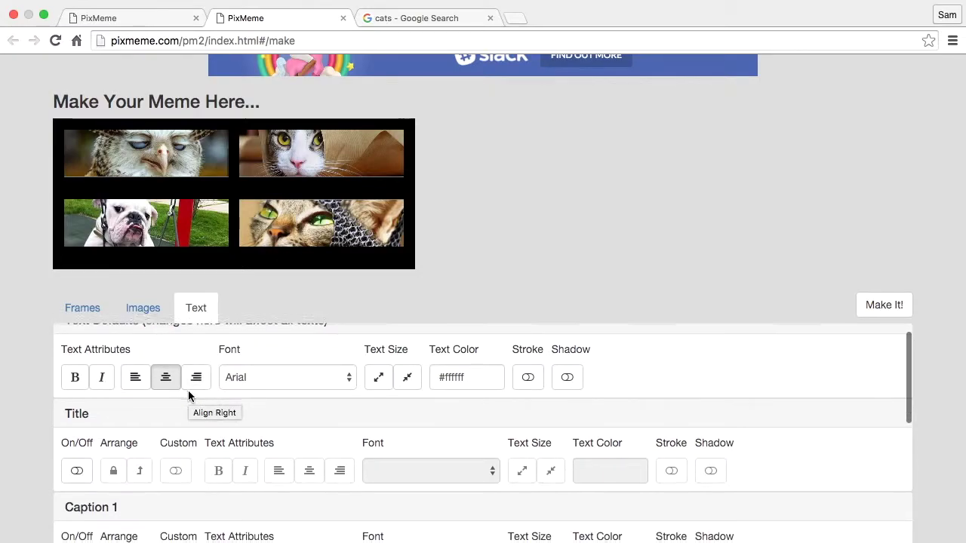
{"action": "scroll", "coordinate": [28, 410], "scroll_direction": "down", "scroll_amount": 1}
{"action": "scroll", "coordinate": [76, 370], "scroll_direction": "down", "scroll_amount": 2}
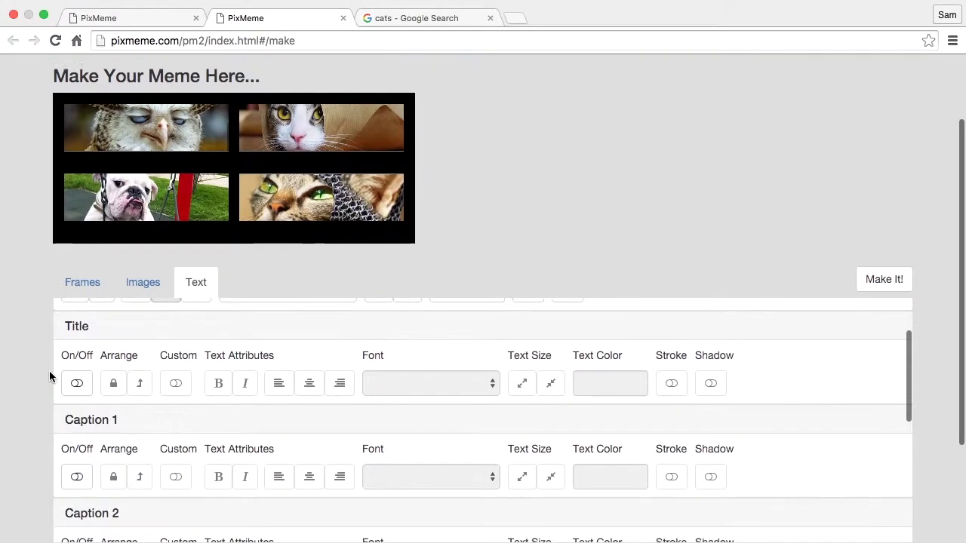
{"action": "scroll", "coordinate": [49, 371], "scroll_direction": "down", "scroll_amount": 2}
{"action": "scroll", "coordinate": [111, 349], "scroll_direction": "down", "scroll_amount": 1}
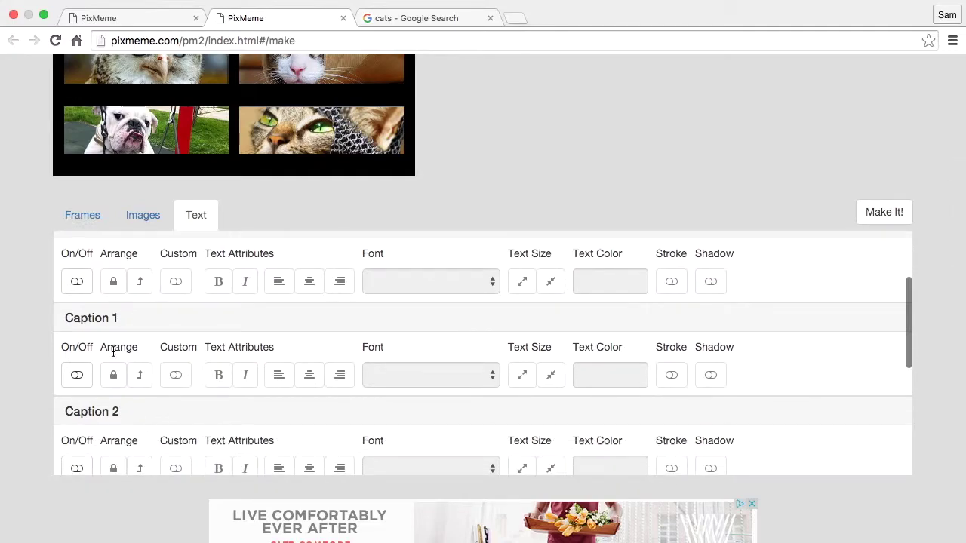
{"action": "scroll", "coordinate": [113, 351], "scroll_direction": "down", "scroll_amount": 2}
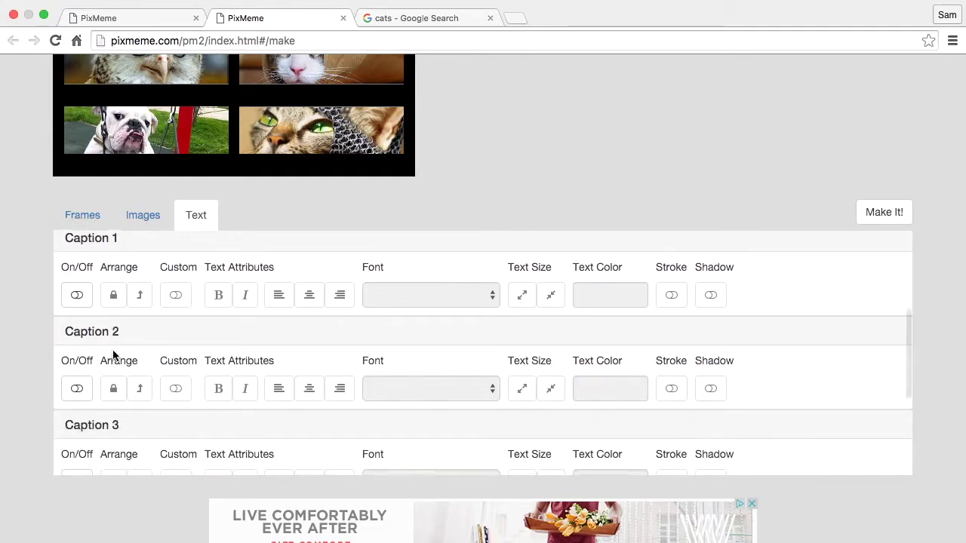
{"action": "scroll", "coordinate": [114, 355], "scroll_direction": "down", "scroll_amount": 2}
{"action": "scroll", "coordinate": [115, 355], "scroll_direction": "down", "scroll_amount": 1}
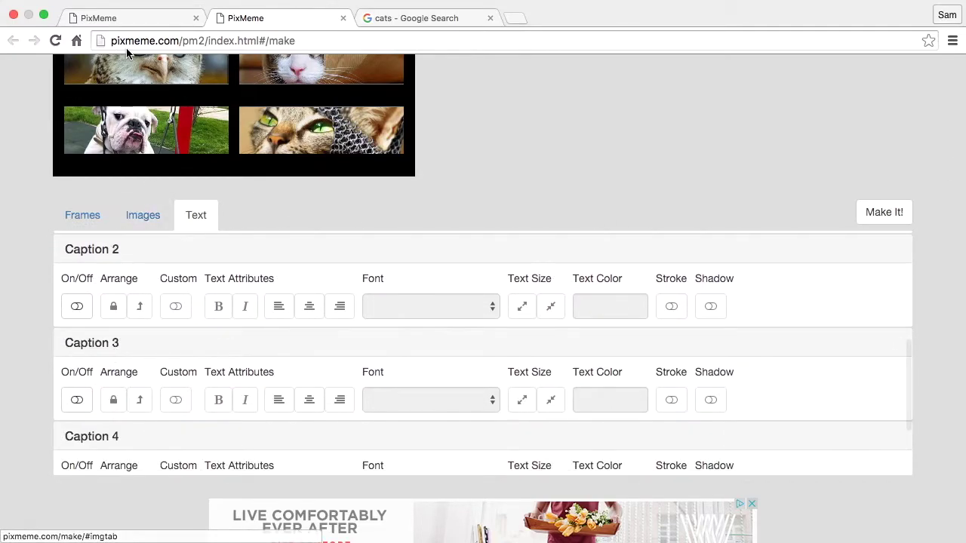
{"action": "scroll", "coordinate": [130, 417], "scroll_direction": "up", "scroll_amount": 7}
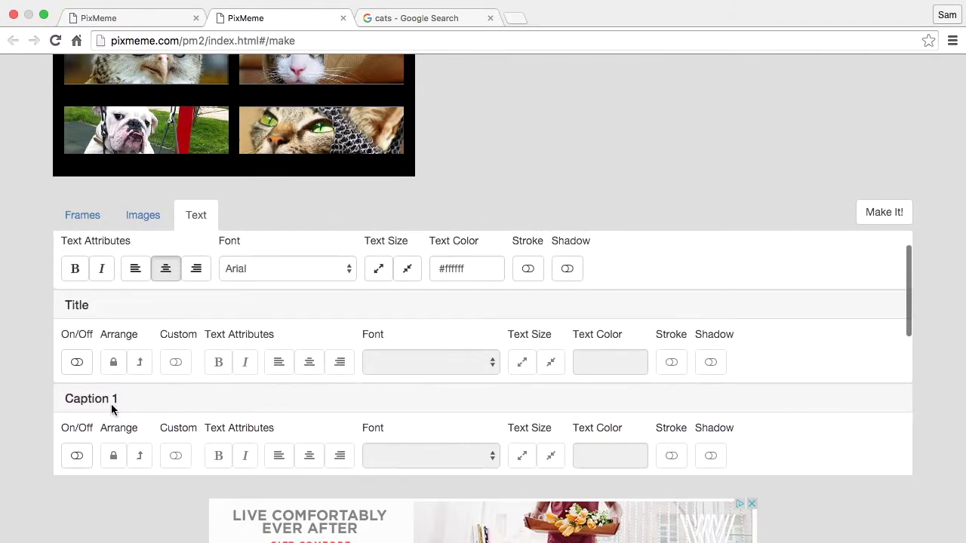
{"action": "scroll", "coordinate": [535, 191], "scroll_direction": "up", "scroll_amount": 3}
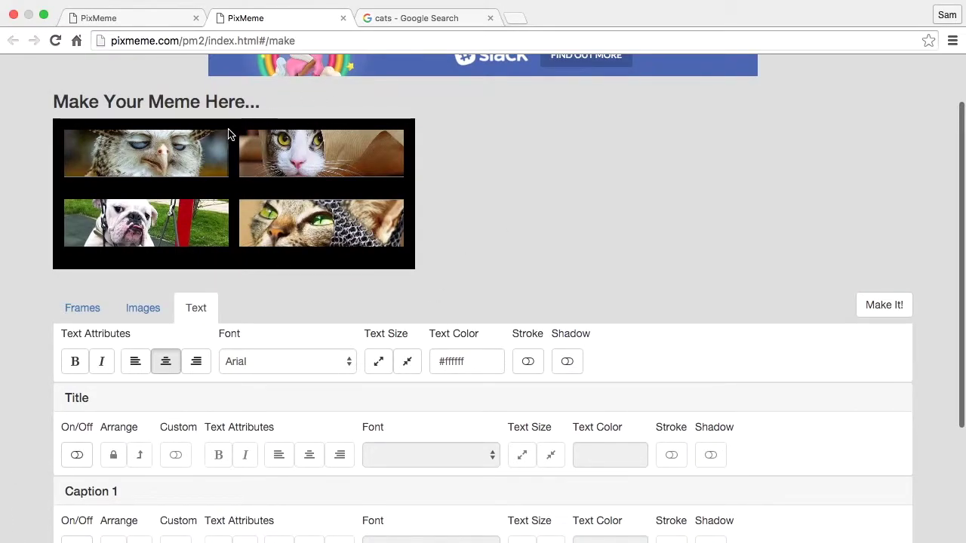
{"action": "left_click", "coordinate": [79, 458]}
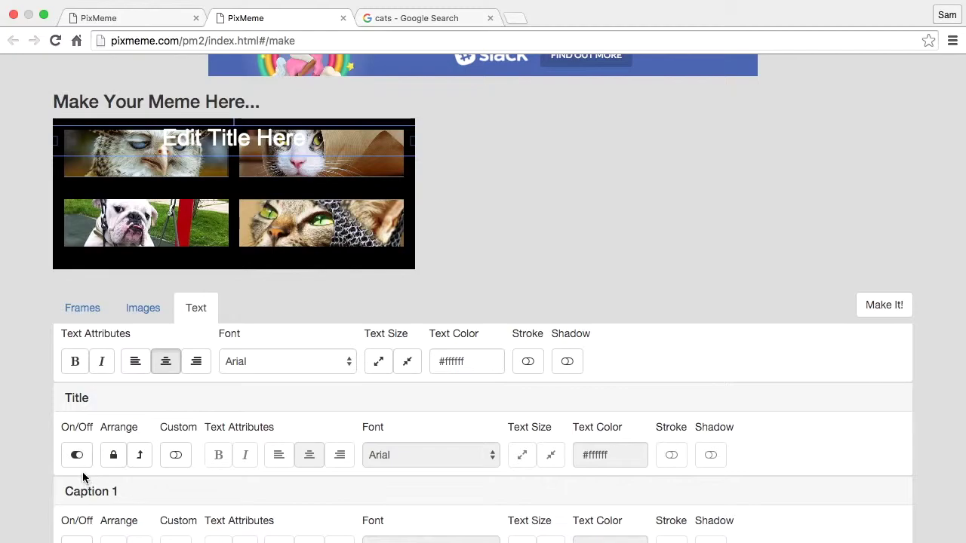
{"action": "left_click", "coordinate": [80, 459]}
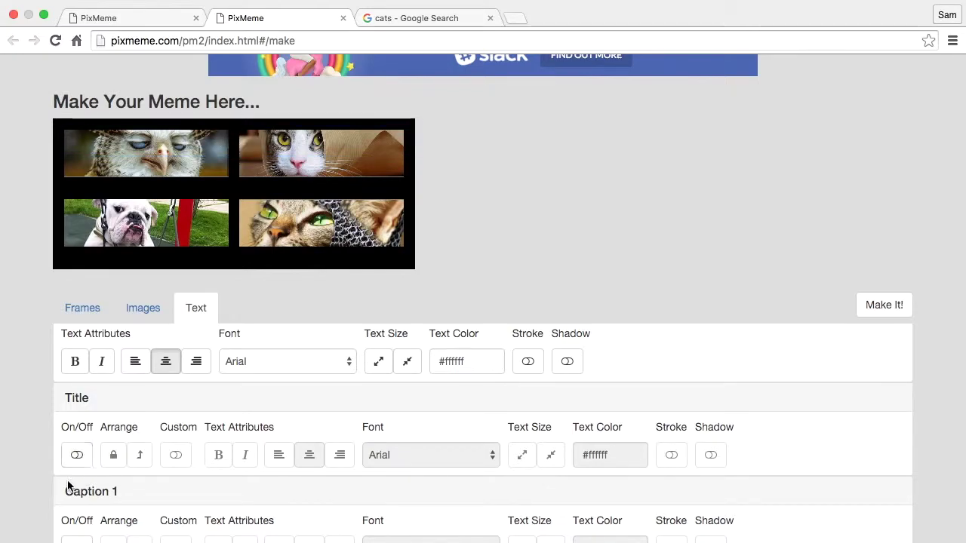
{"action": "scroll", "coordinate": [61, 482], "scroll_direction": "down", "scroll_amount": 3}
{"action": "scroll", "coordinate": [33, 475], "scroll_direction": "down", "scroll_amount": 5}
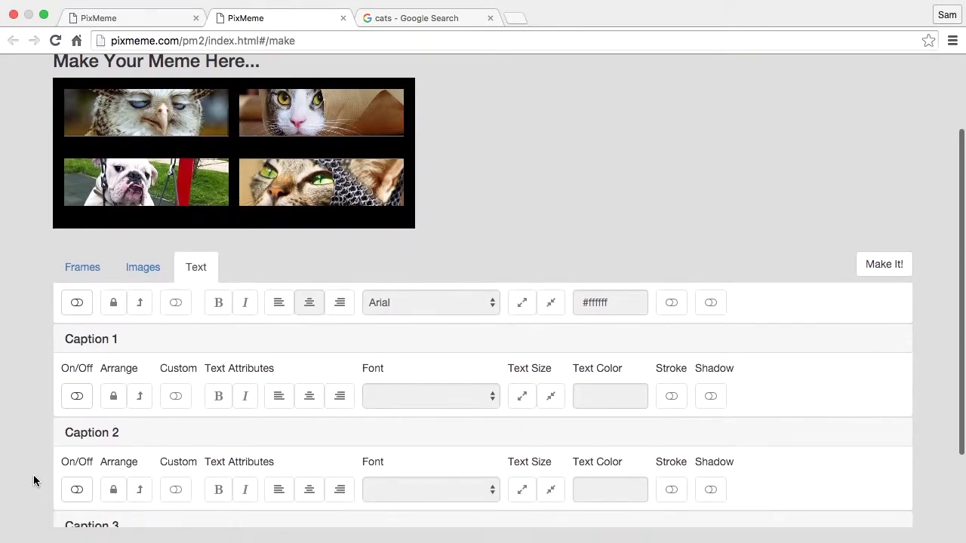
{"action": "scroll", "coordinate": [36, 472], "scroll_direction": "up", "scroll_amount": 1}
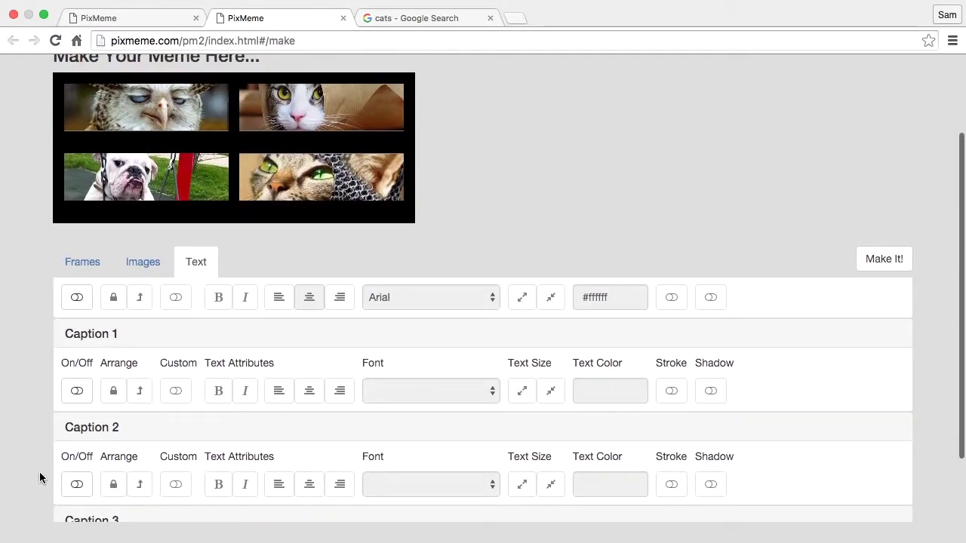
{"action": "left_click", "coordinate": [76, 393]}
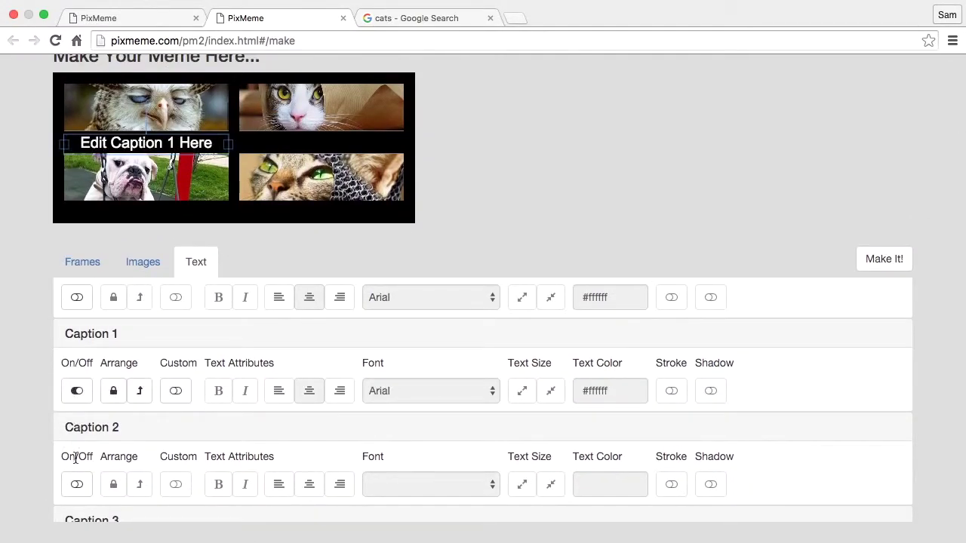
{"action": "left_click", "coordinate": [77, 486]}
{"action": "scroll", "coordinate": [53, 462], "scroll_direction": "down", "scroll_amount": 3}
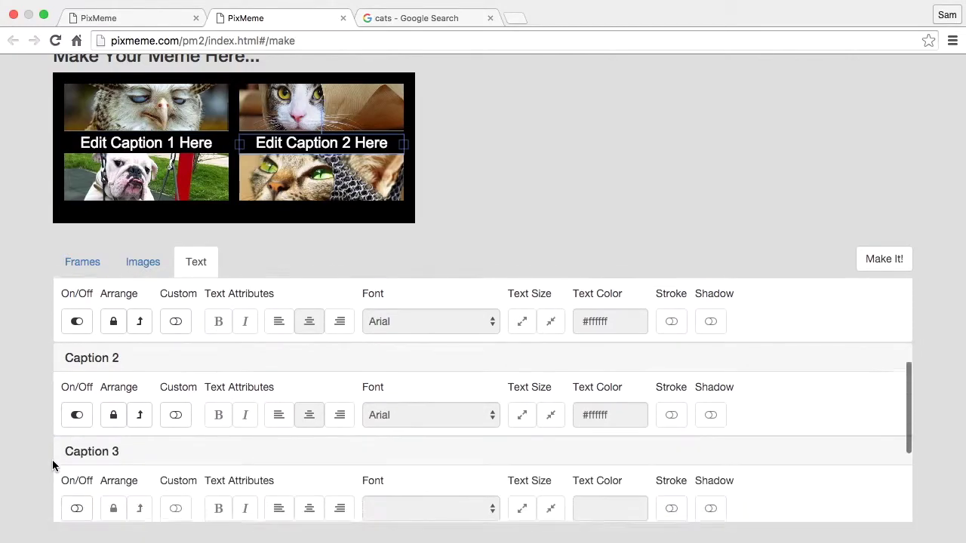
{"action": "left_click", "coordinate": [80, 472]}
{"action": "scroll", "coordinate": [79, 468], "scroll_direction": "down", "scroll_amount": 3}
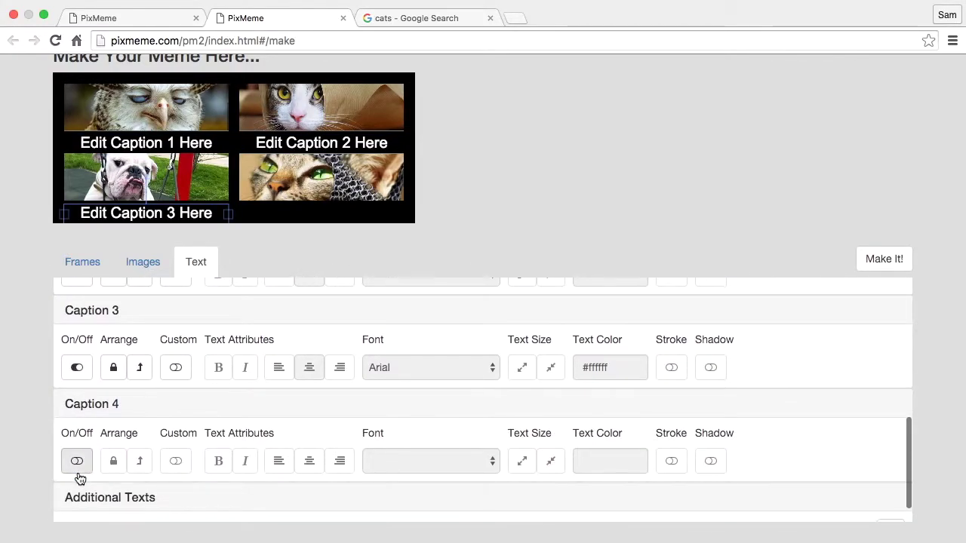
{"action": "left_click", "coordinate": [78, 463]}
{"action": "scroll", "coordinate": [88, 491], "scroll_direction": "up", "scroll_amount": 3}
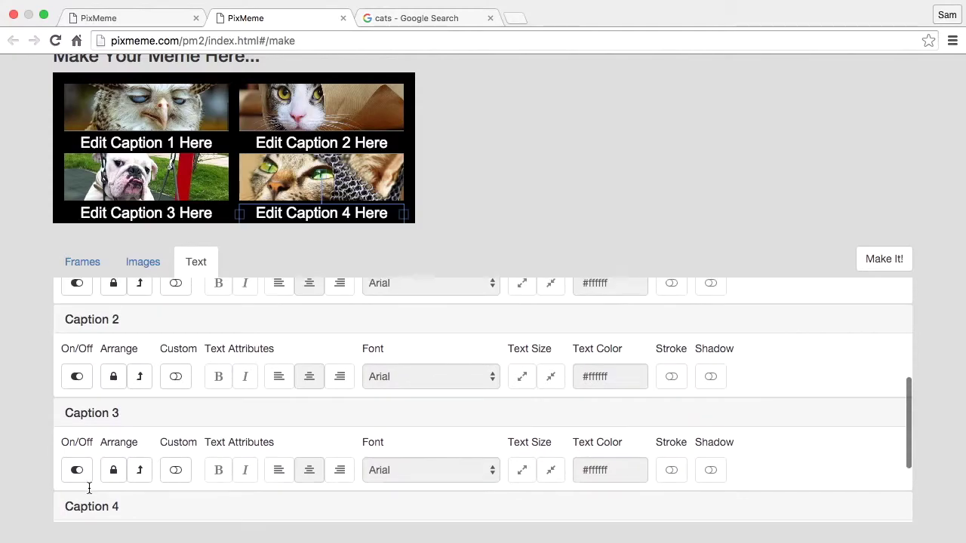
{"action": "scroll", "coordinate": [89, 489], "scroll_direction": "up", "scroll_amount": 5}
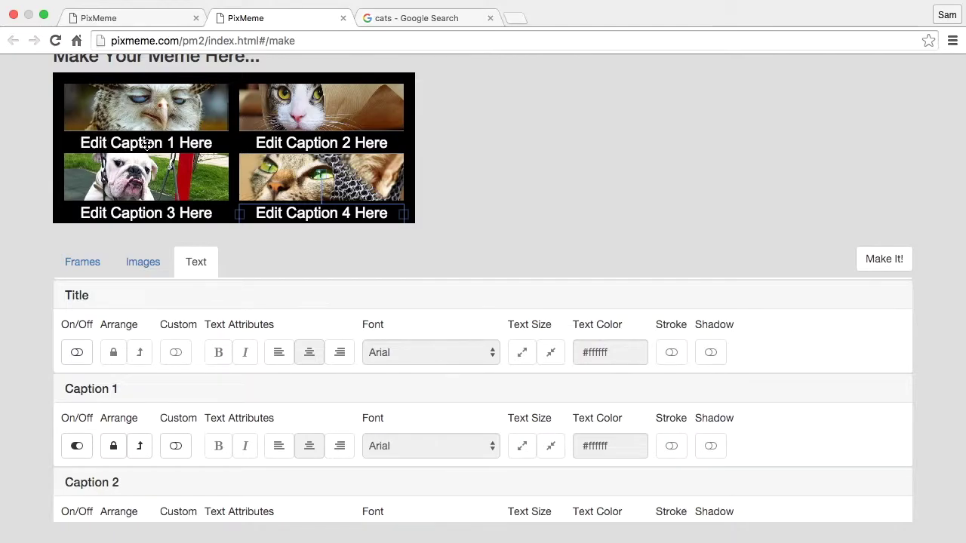
{"action": "left_click", "coordinate": [147, 143]}
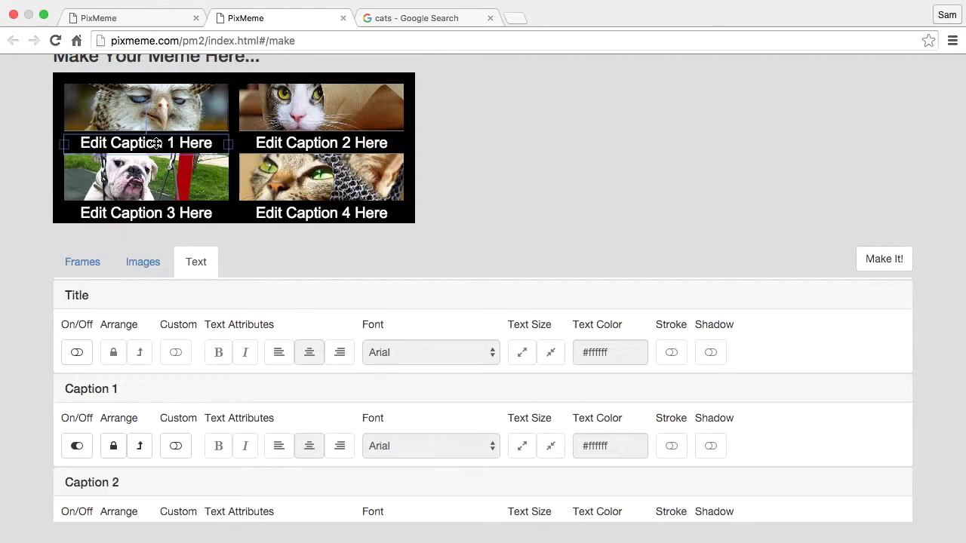
Replace the first two placeholder captions with 'Who?' and 'Me?'.
{"action": "left_click", "coordinate": [155, 143]}
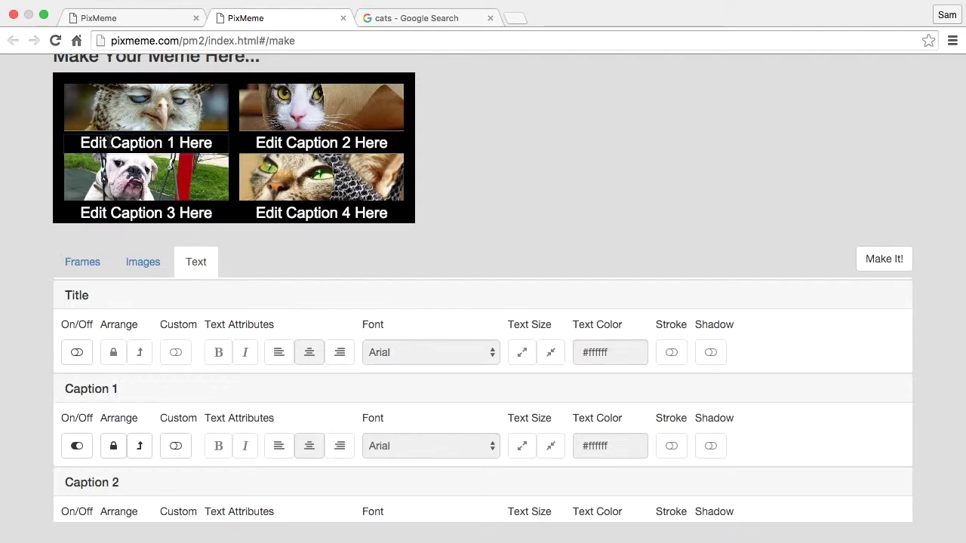
{"action": "left_click_drag", "start_coordinate": [81, 142], "coordinate": [226, 143]}
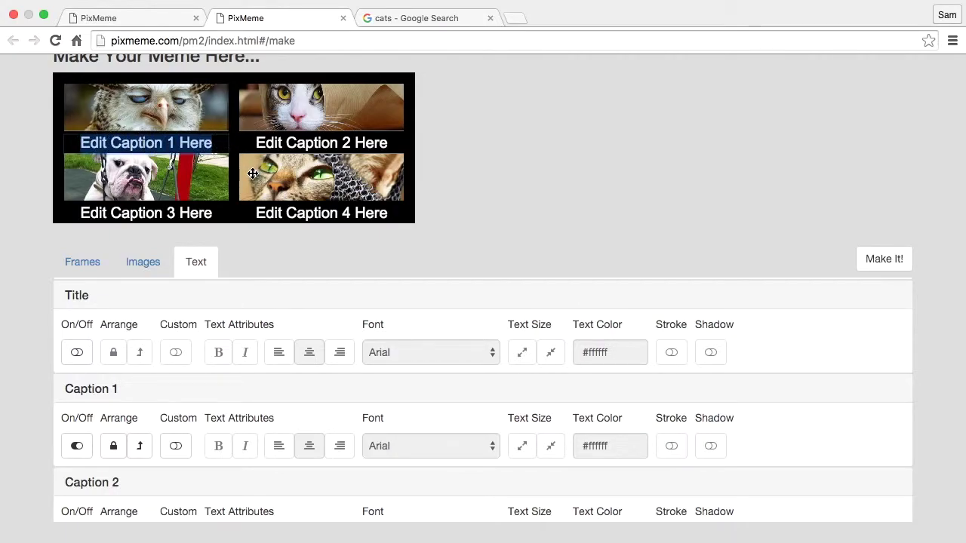
{"action": "type", "text": "Who?"}
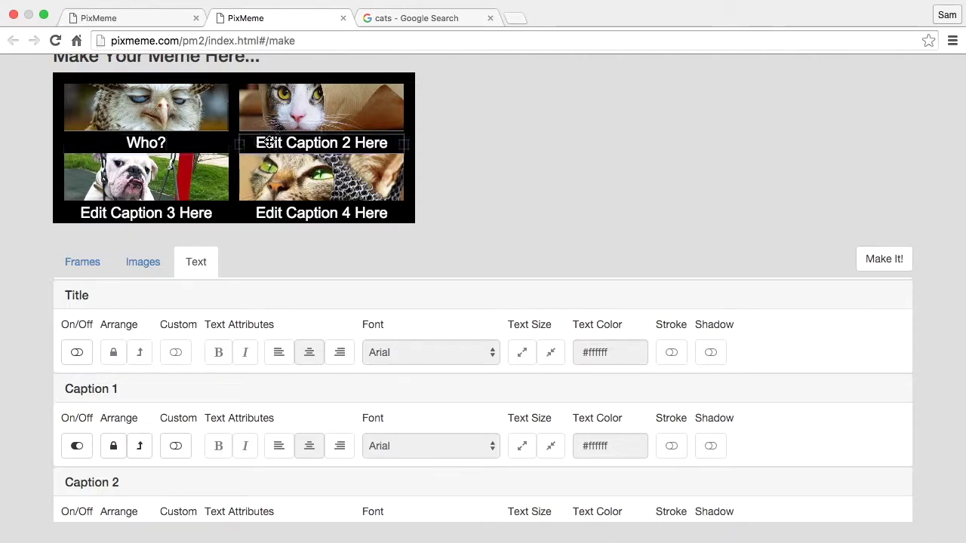
{"action": "left_click_drag", "start_coordinate": [256, 142], "coordinate": [403, 144]}
{"action": "type", "text": "M"}
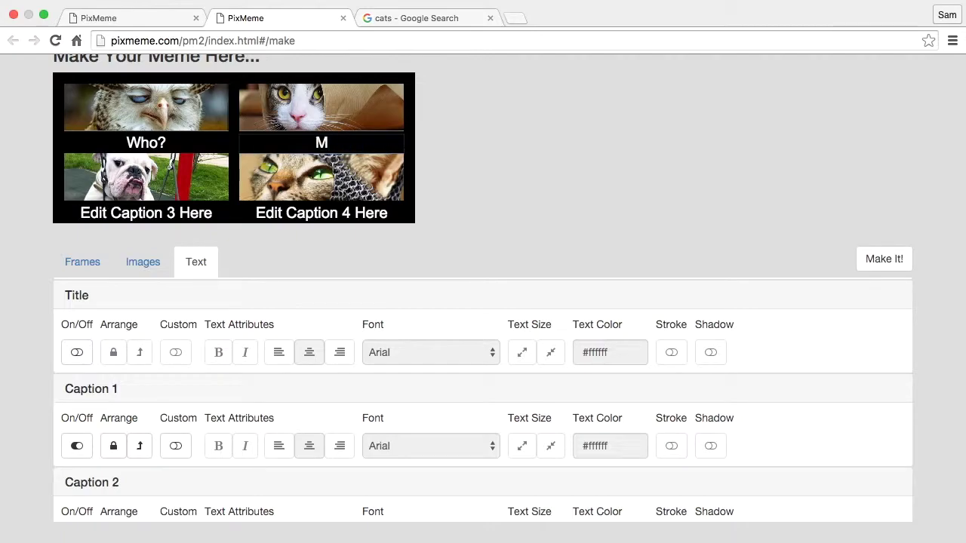
{"action": "type", "text": "e?"}
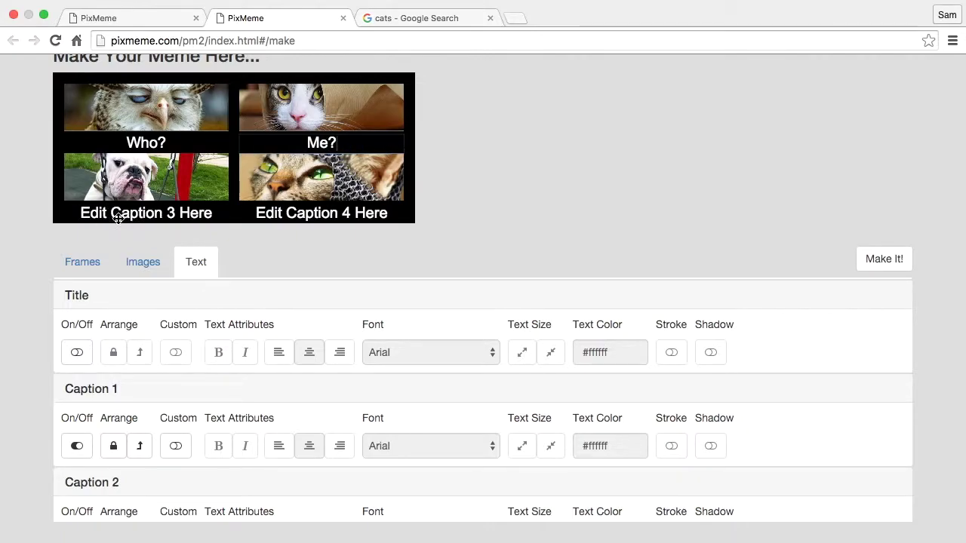
Replace the third and fourth placeholder captions with 'Yeah you!' and 'Not I!'.
{"action": "left_click", "coordinate": [118, 212]}
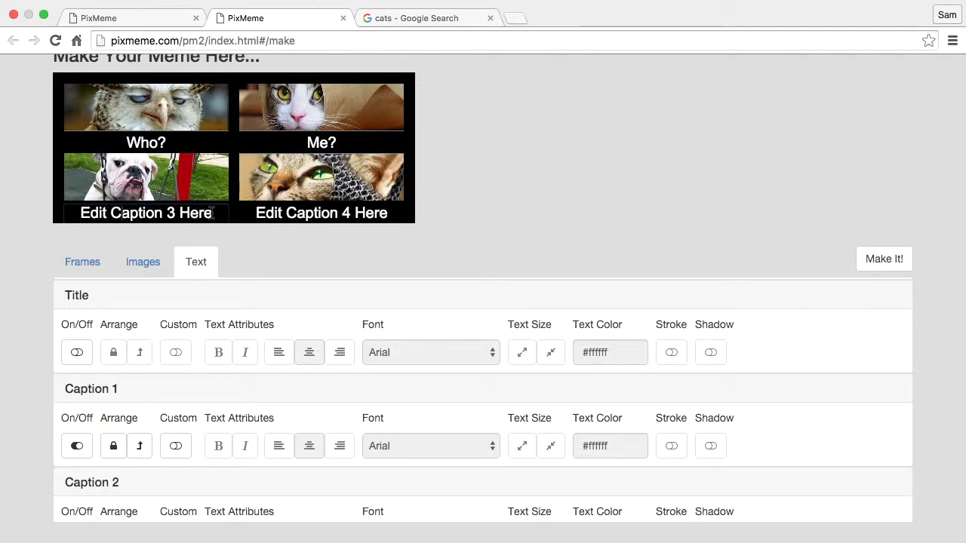
{"action": "left_click_drag", "start_coordinate": [212, 214], "coordinate": [75, 213]}
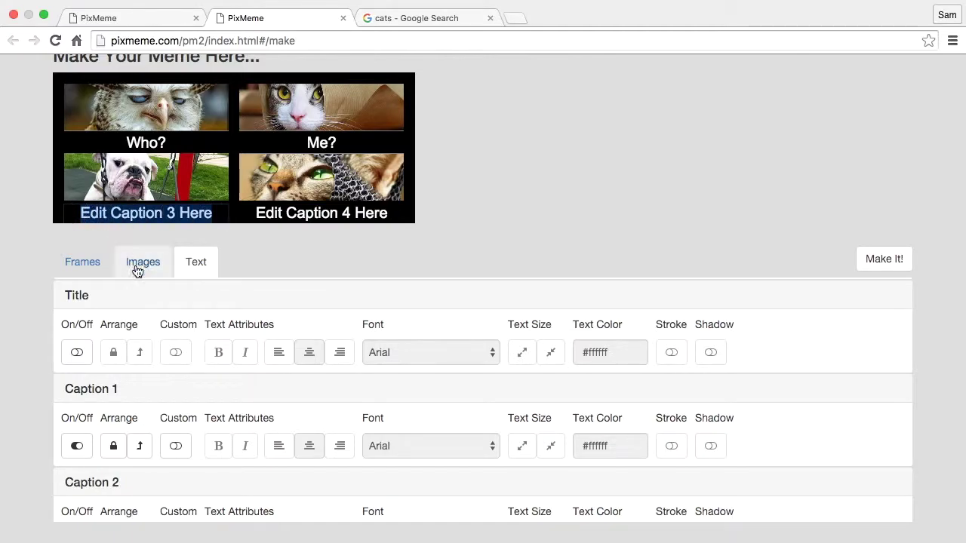
{"action": "type", "text": "Y&"}
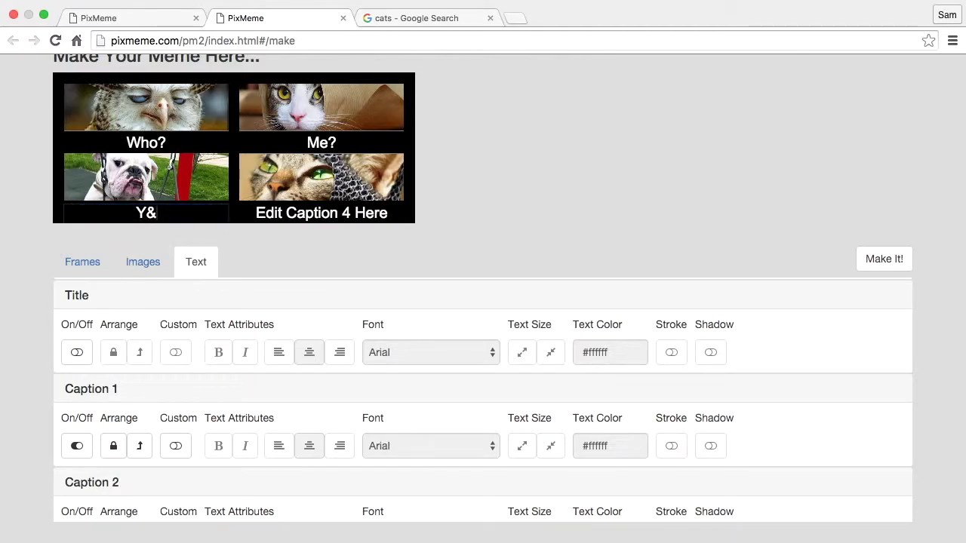
{"action": "type", "text": "ah you!"}
{"action": "left_click", "coordinate": [317, 209]}
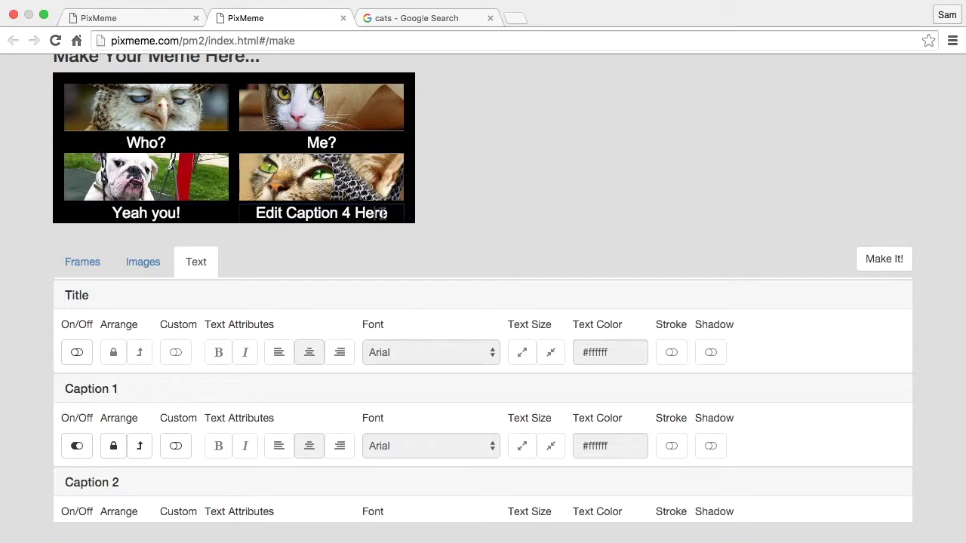
{"action": "left_click_drag", "start_coordinate": [389, 213], "coordinate": [256, 213]}
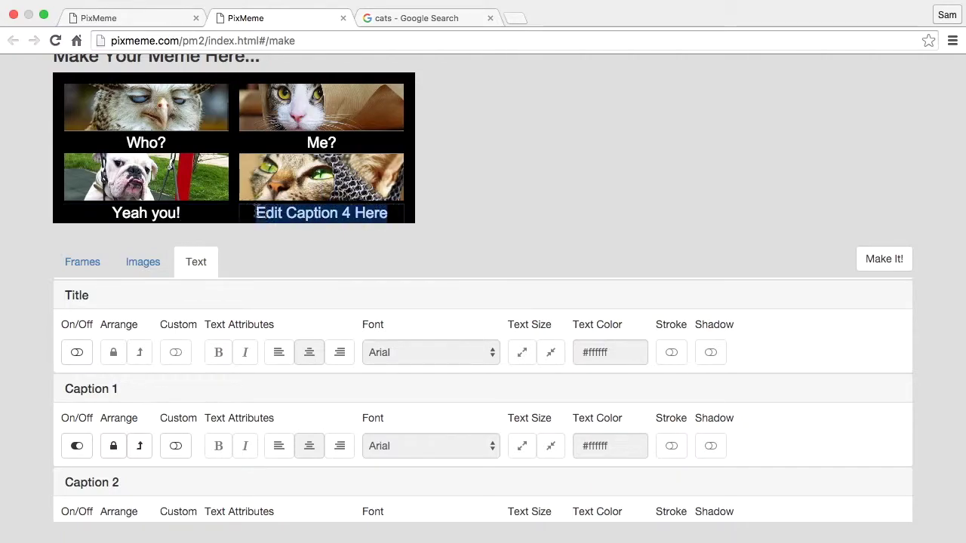
{"action": "type", "text": "No"}
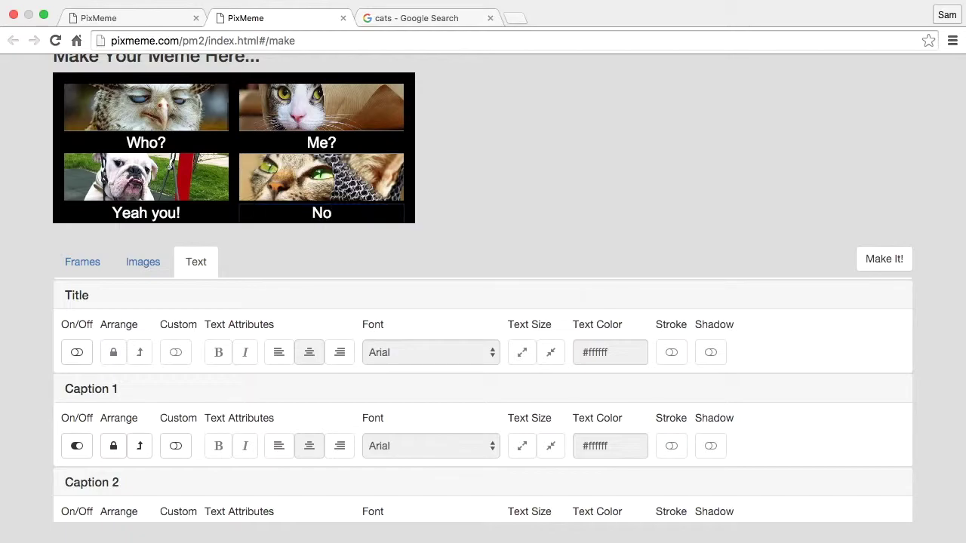
{"action": "type", "text": "t I!"}
{"action": "scroll", "coordinate": [237, 185], "scroll_direction": "down", "scroll_amount": 1}
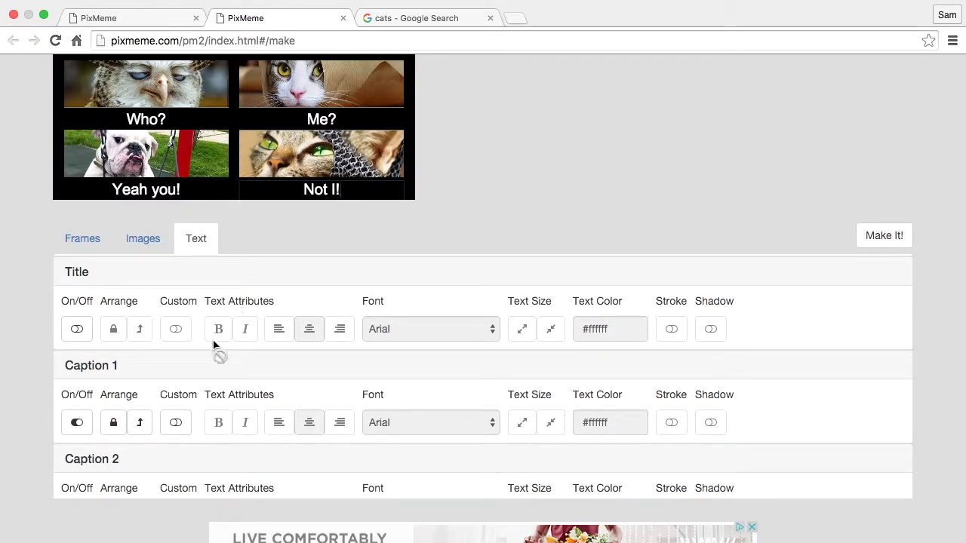
Make all captions bold italic, keeping them centre-aligned after trying left and right alignment.
{"action": "scroll", "coordinate": [221, 371], "scroll_direction": "up", "scroll_amount": 5}
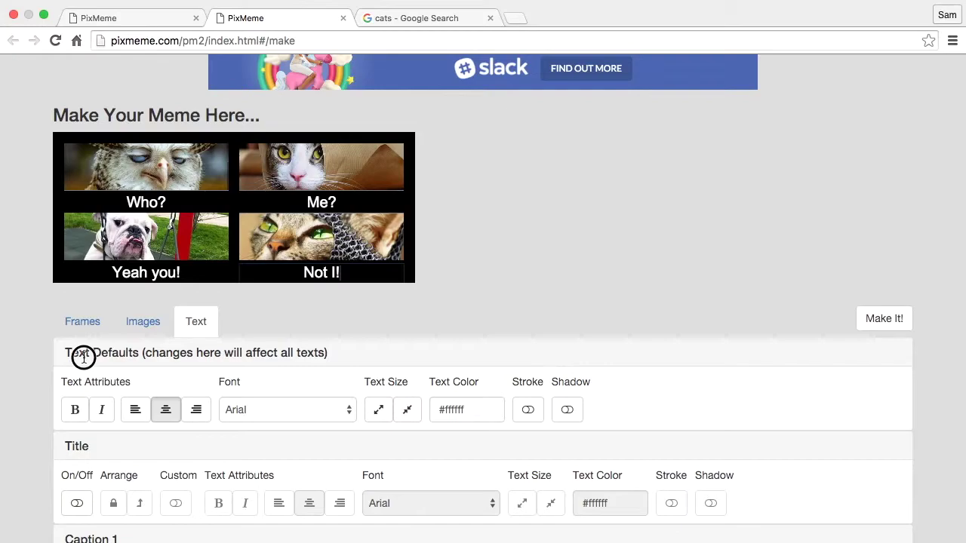
{"action": "left_click", "coordinate": [76, 414]}
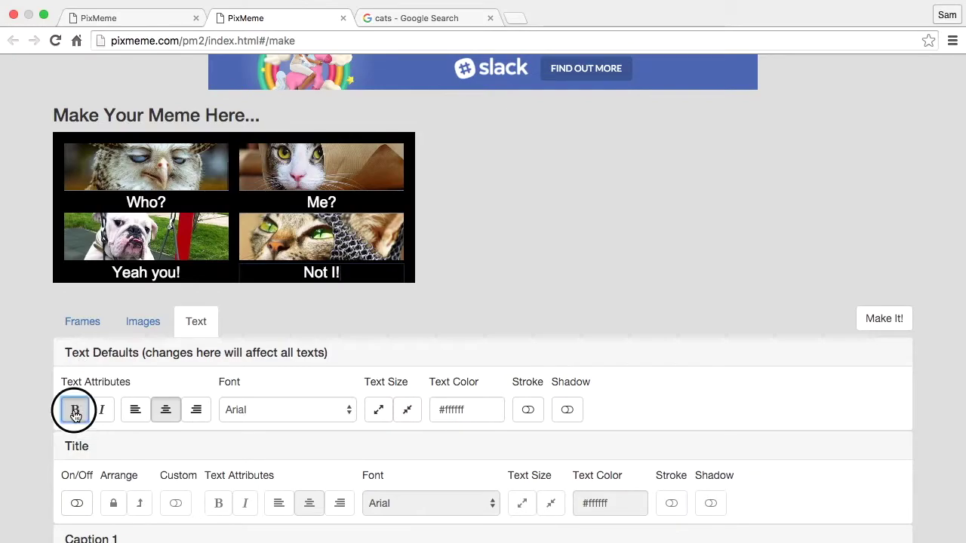
{"action": "left_click", "coordinate": [99, 412]}
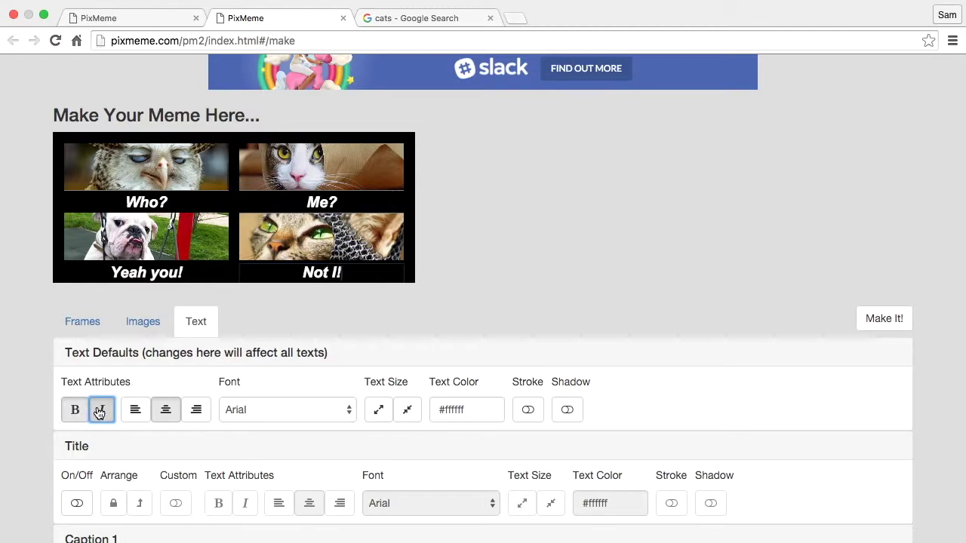
{"action": "left_click", "coordinate": [132, 412]}
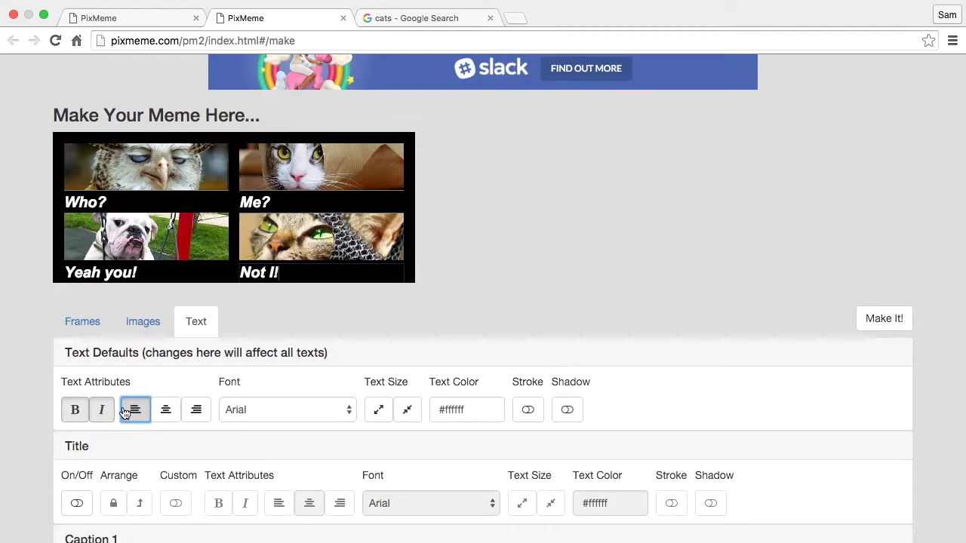
{"action": "left_click", "coordinate": [161, 411]}
{"action": "left_click", "coordinate": [193, 410]}
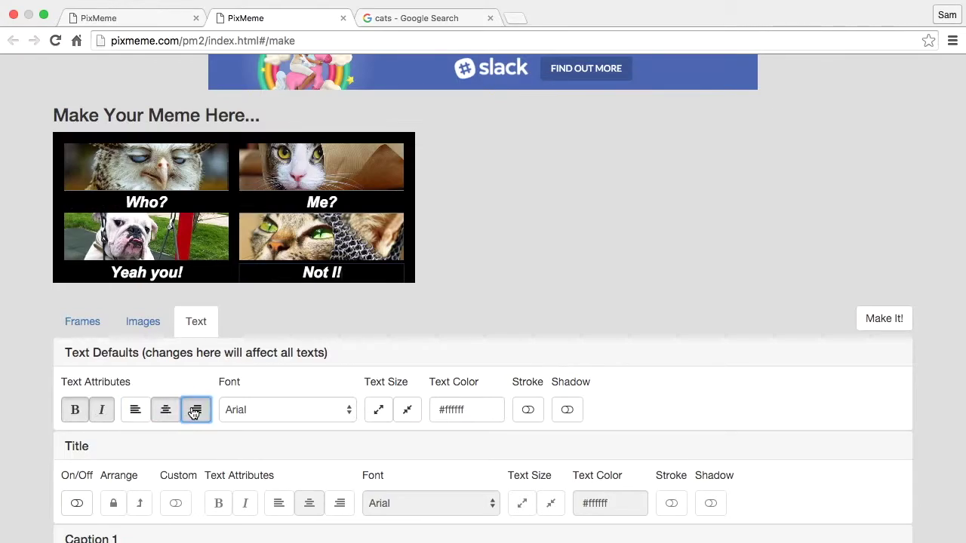
{"action": "left_click", "coordinate": [164, 414]}
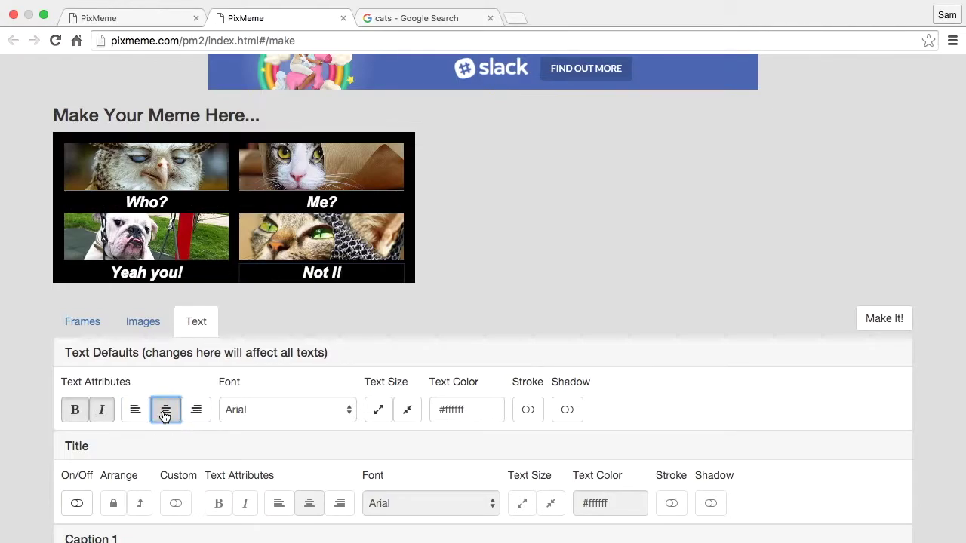
Set the caption font to a serif-looking font after trying Arial Black and Arial Narrow.
{"action": "left_click", "coordinate": [342, 410]}
{"action": "left_click", "coordinate": [319, 412]}
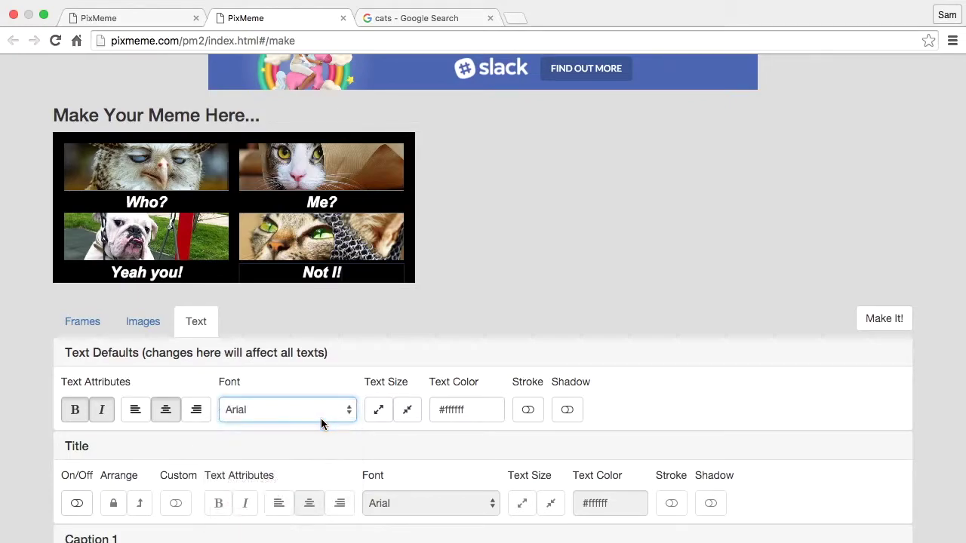
{"action": "key", "text": "Down"}
{"action": "left_click", "coordinate": [320, 417]}
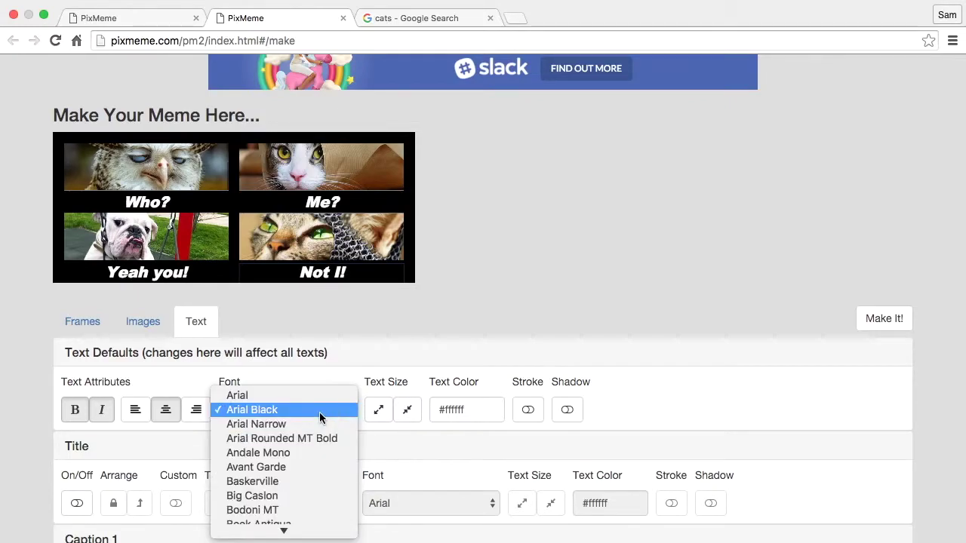
{"action": "left_click", "coordinate": [317, 425]}
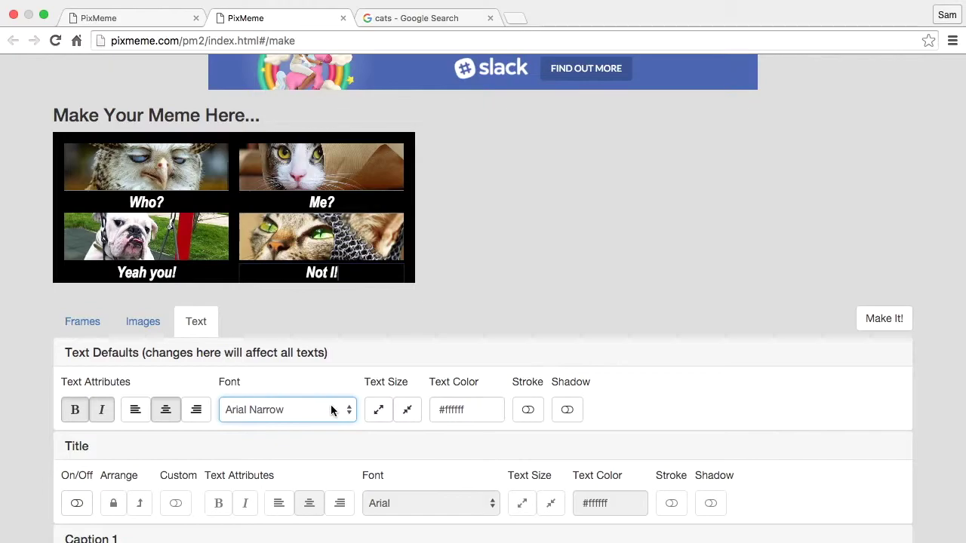
{"action": "left_click", "coordinate": [332, 410]}
{"action": "scroll", "coordinate": [323, 417], "scroll_direction": "down", "scroll_amount": 3}
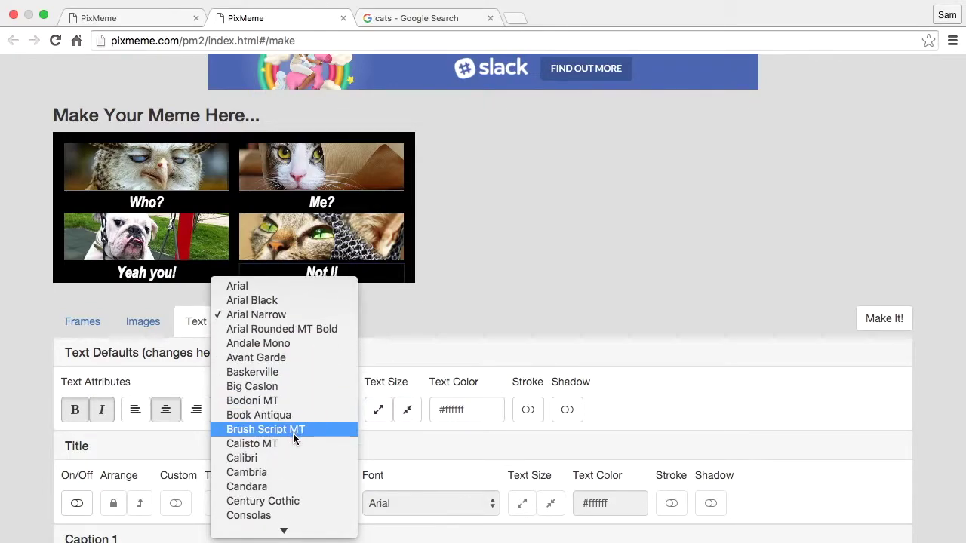
{"action": "left_click", "coordinate": [285, 502]}
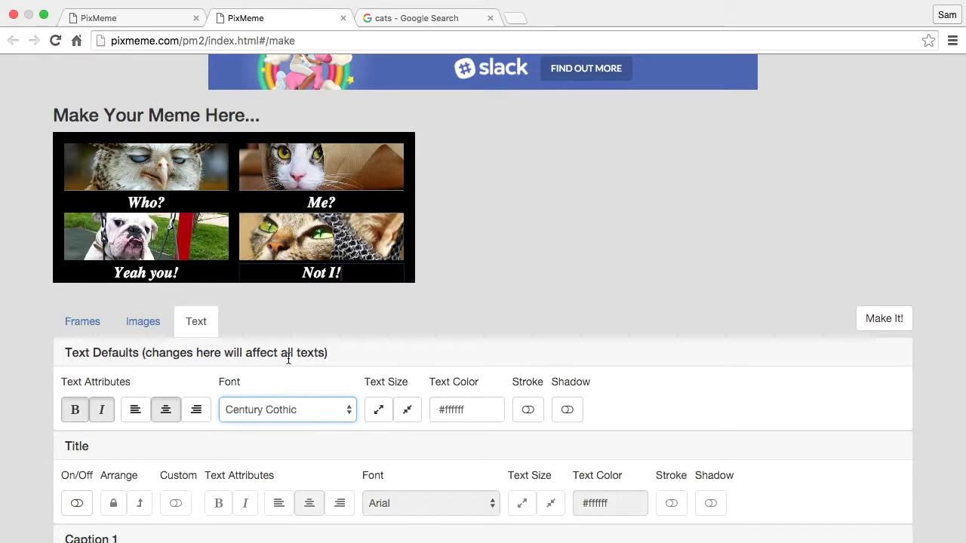
Enlarge the caption text three steps and colour all captions red #ff0000.
{"action": "left_click", "coordinate": [381, 412]}
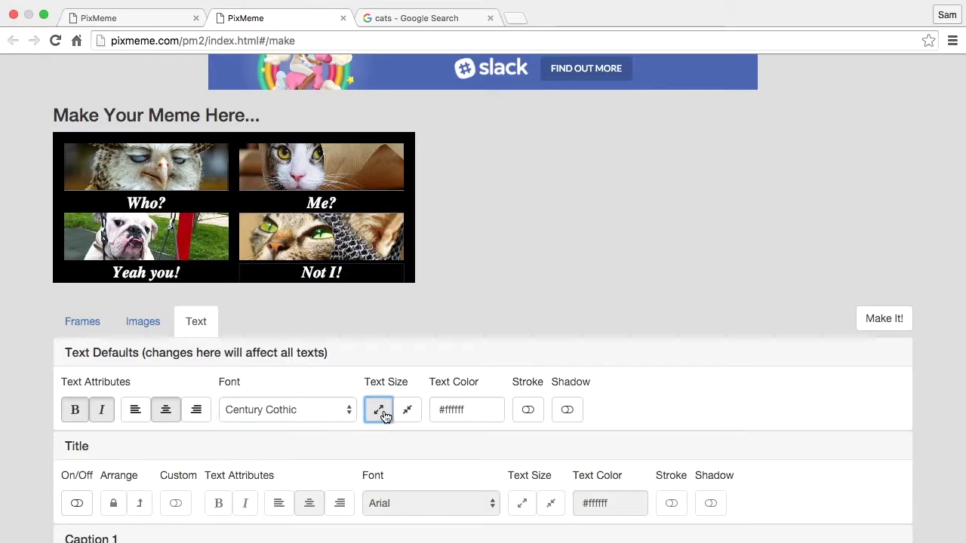
{"action": "left_click", "coordinate": [382, 413]}
{"action": "left_click", "coordinate": [383, 413]}
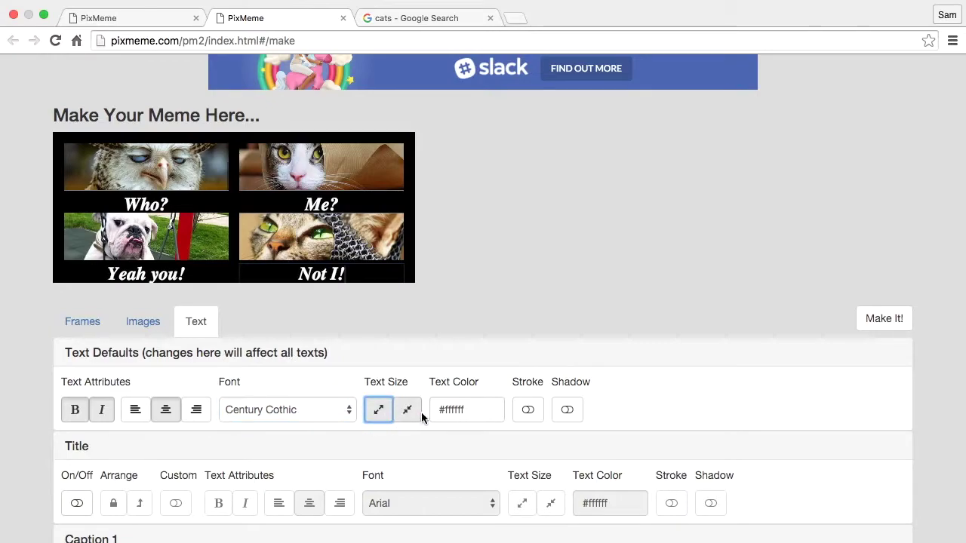
{"action": "left_click", "coordinate": [470, 411]}
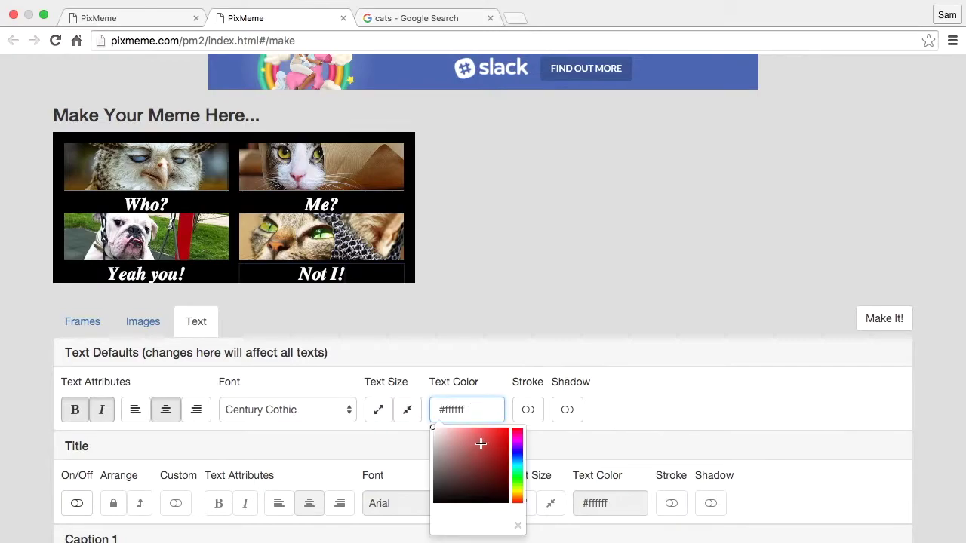
{"action": "left_click_drag", "start_coordinate": [480, 444], "coordinate": [524, 417]}
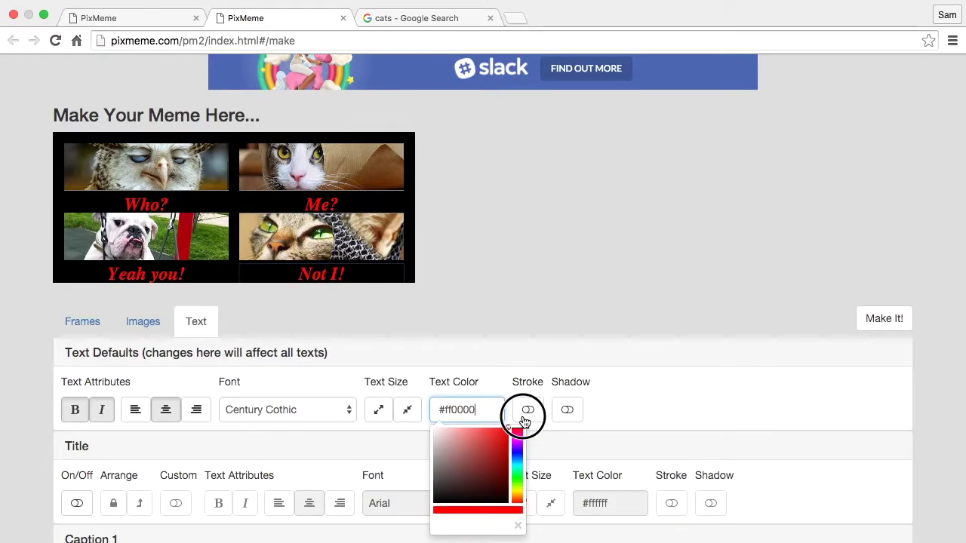
{"action": "left_click", "coordinate": [526, 417]}
{"action": "scroll", "coordinate": [567, 269], "scroll_direction": "down", "scroll_amount": 2}
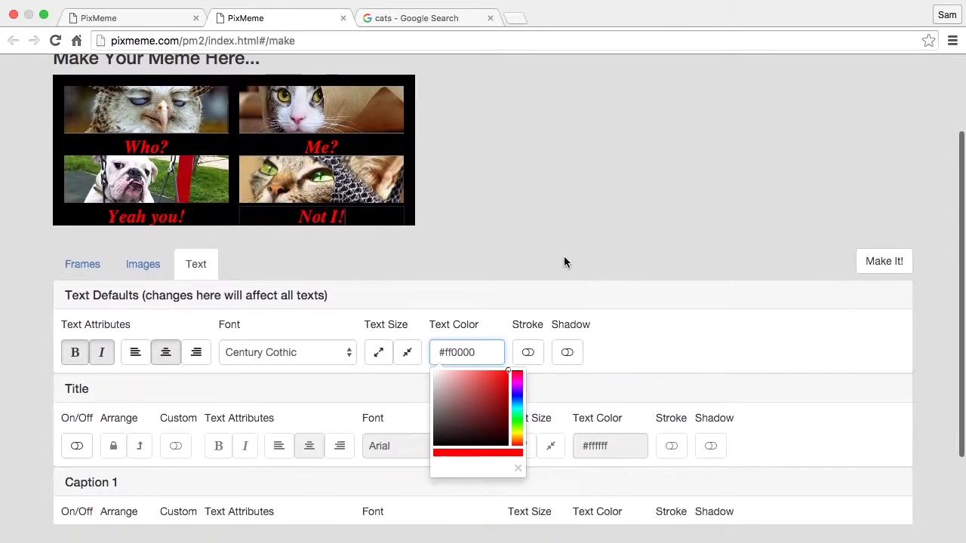
{"action": "left_click", "coordinate": [660, 323]}
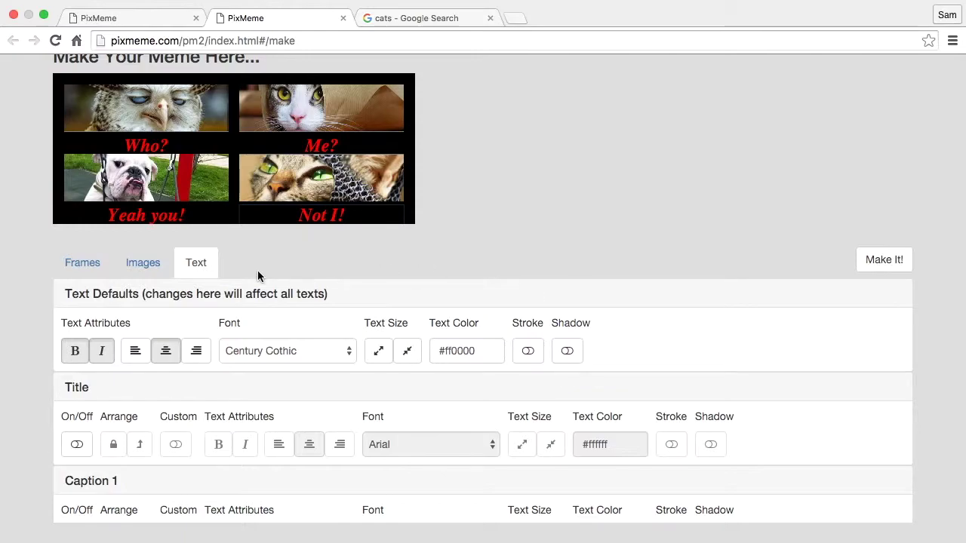
{"action": "scroll", "coordinate": [104, 329], "scroll_direction": "down", "scroll_amount": 1}
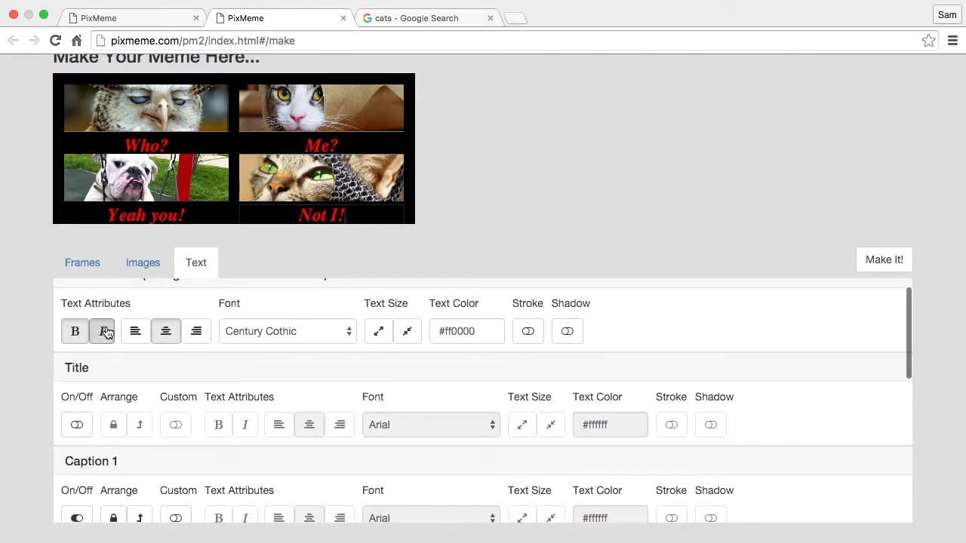
{"action": "left_click", "coordinate": [105, 333]}
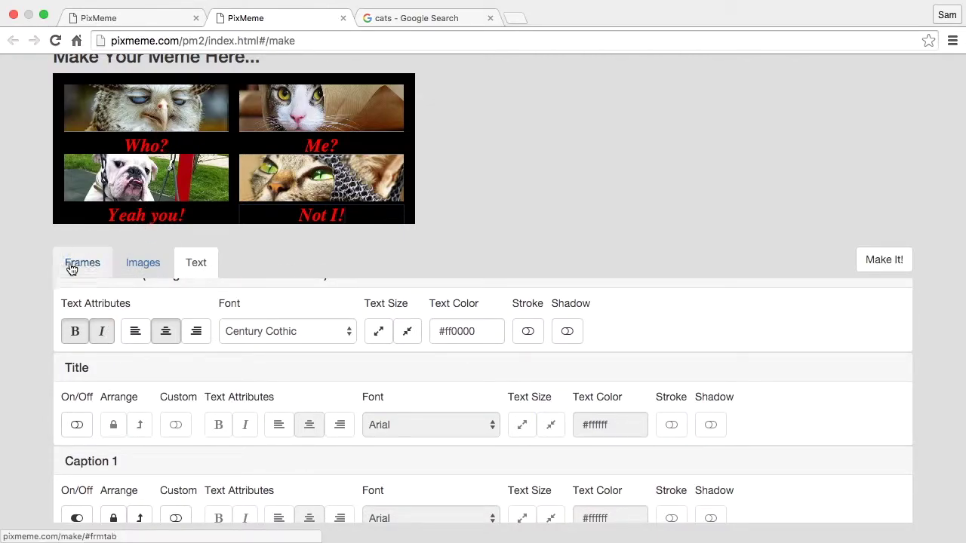
{"action": "scroll", "coordinate": [42, 274], "scroll_direction": "down", "scroll_amount": 3}
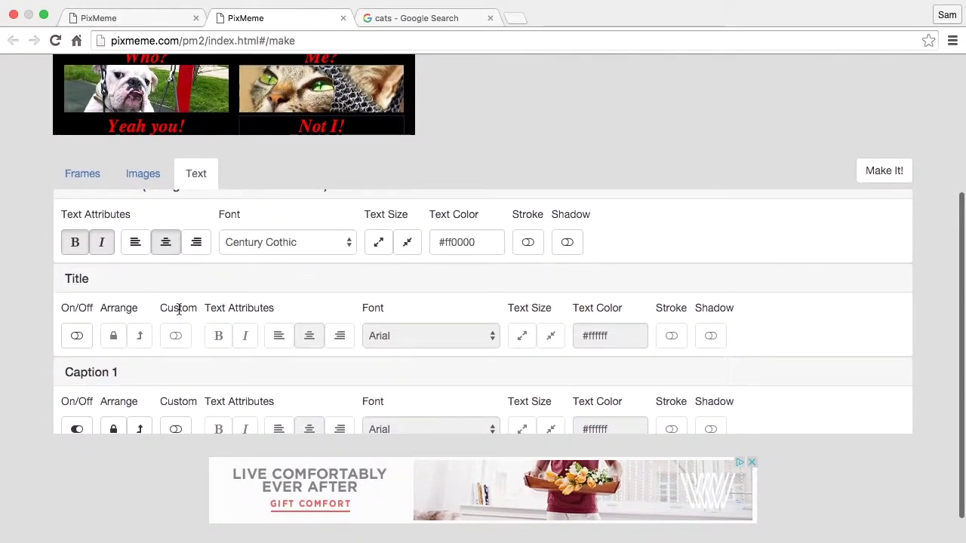
{"action": "scroll", "coordinate": [178, 308], "scroll_direction": "down", "scroll_amount": 3}
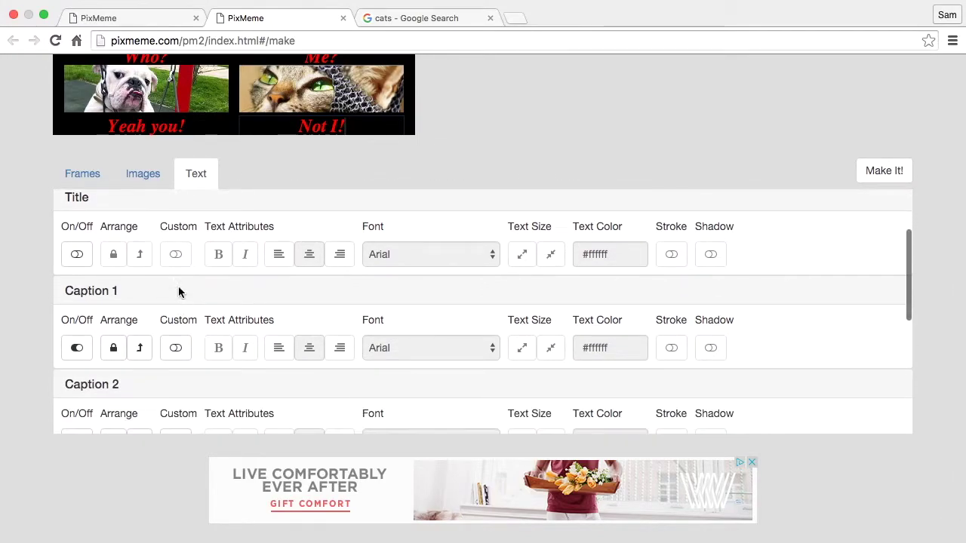
{"action": "scroll", "coordinate": [179, 289], "scroll_direction": "down", "scroll_amount": 5}
{"action": "scroll", "coordinate": [179, 290], "scroll_direction": "down", "scroll_amount": 4}
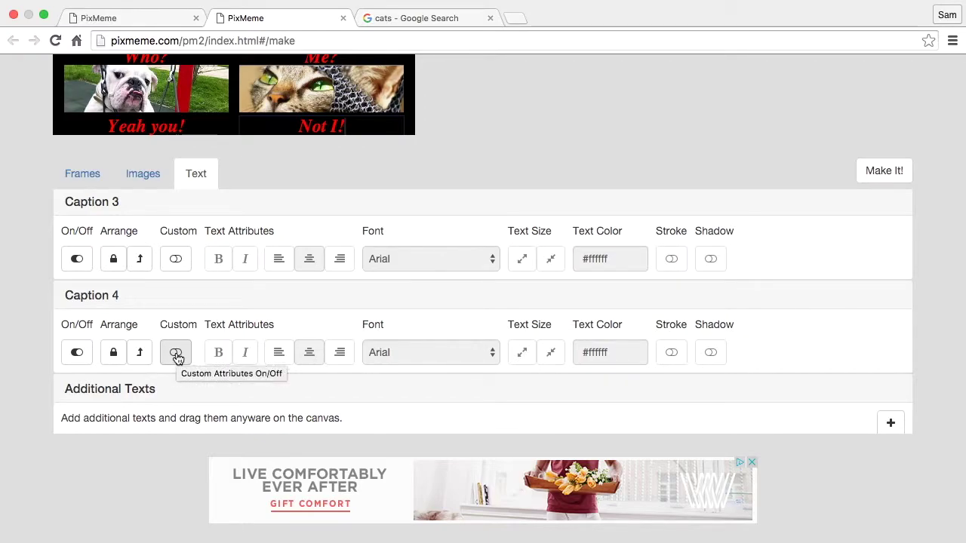
{"action": "left_click", "coordinate": [176, 354]}
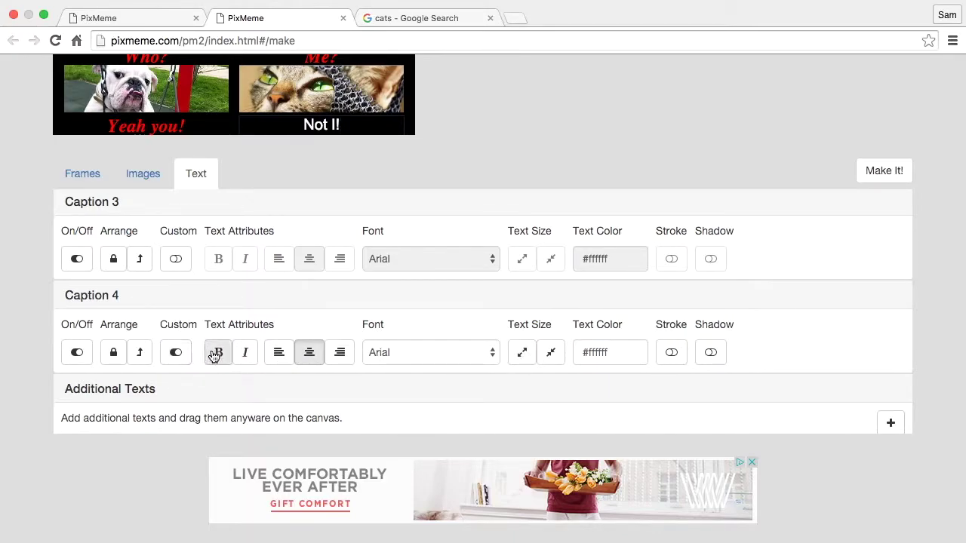
Set Caption 4's font to Andale Mono and its colour to yellow #ebff00.
{"action": "left_click", "coordinate": [474, 353]}
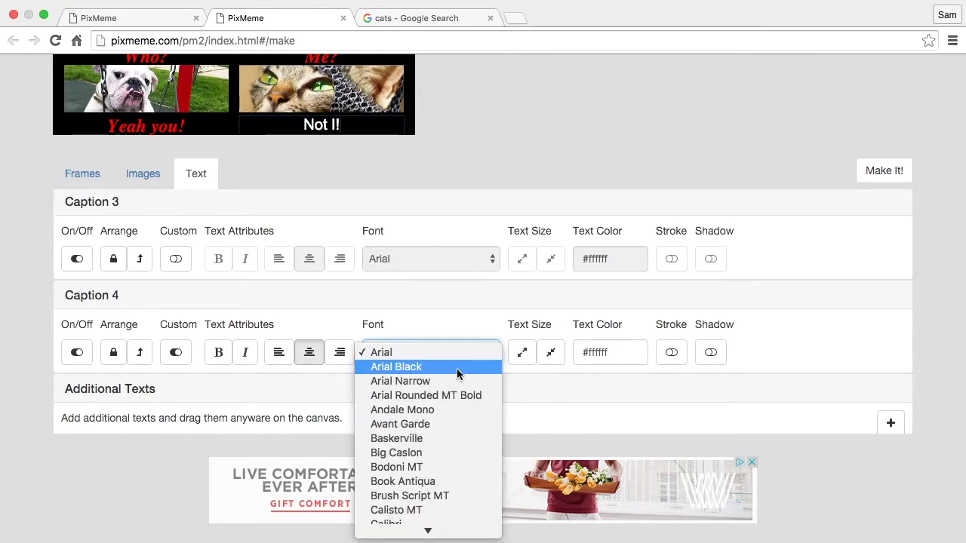
{"action": "left_click", "coordinate": [442, 419]}
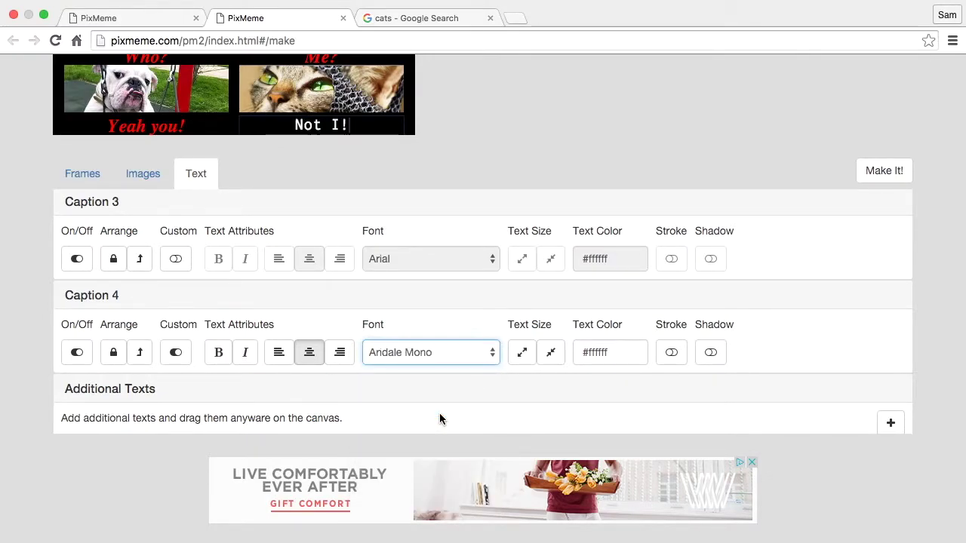
{"action": "left_click", "coordinate": [597, 352]}
{"action": "left_click_drag", "start_coordinate": [659, 405], "coordinate": [660, 374]}
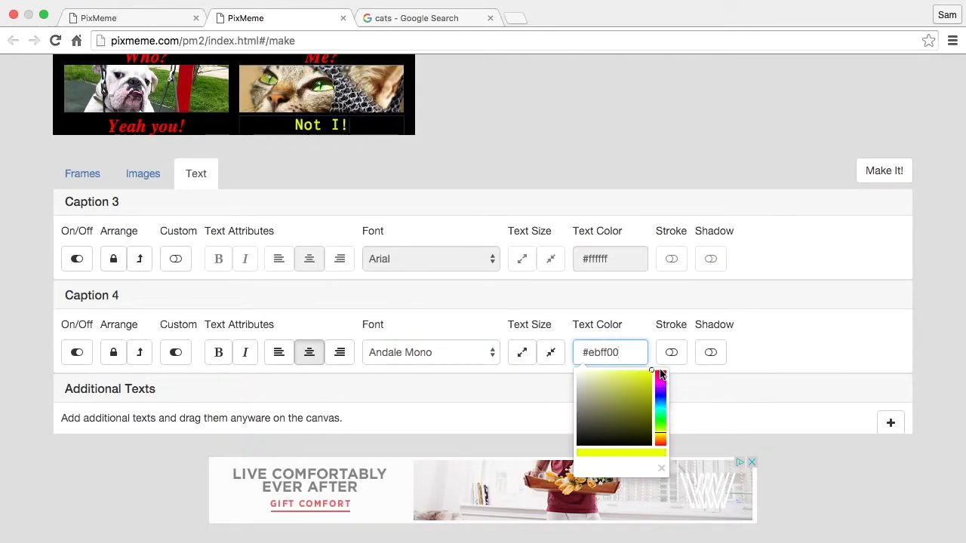
Enlarge the Not I! caption text two steps, then click on the meme.
{"action": "left_click", "coordinate": [523, 354]}
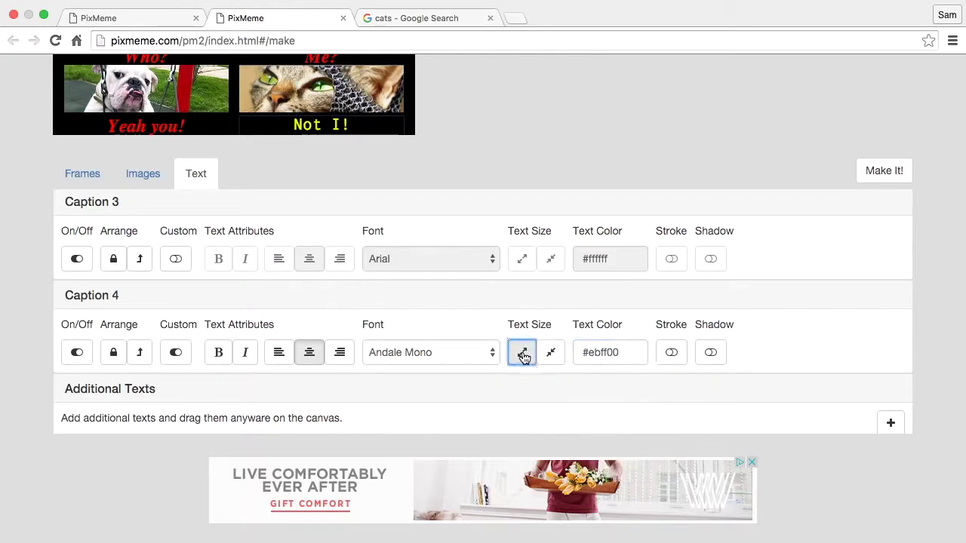
{"action": "left_click", "coordinate": [523, 356]}
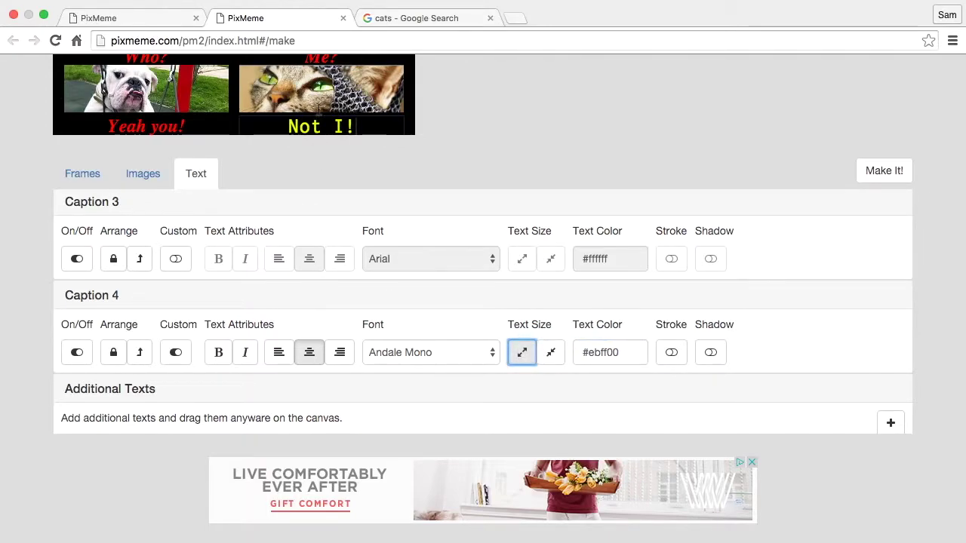
{"action": "left_click", "coordinate": [320, 157]}
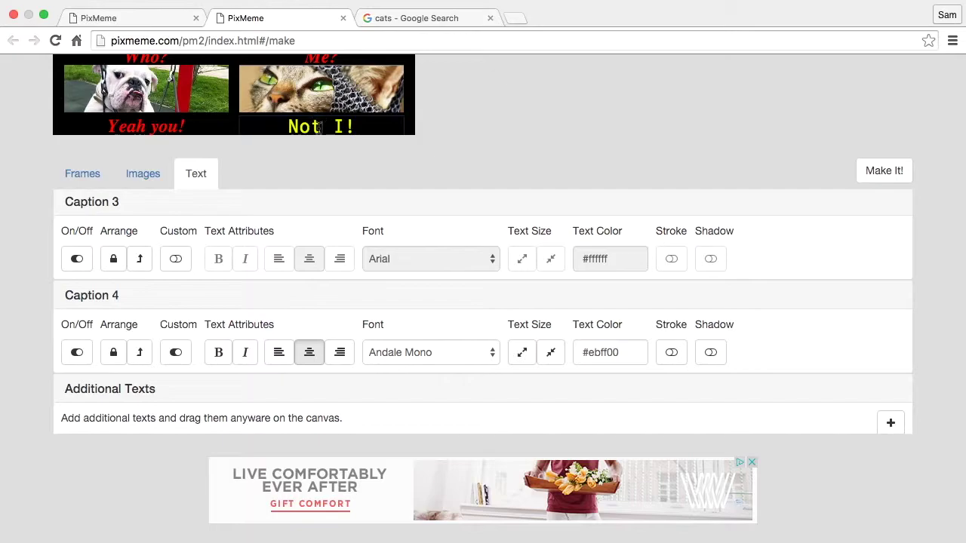
{"action": "left_click", "coordinate": [266, 125]}
{"action": "left_click", "coordinate": [408, 108]}
Select the Not I! caption on the meme, rotating and repositioning it.
{"action": "scroll", "coordinate": [432, 160], "scroll_direction": "up", "scroll_amount": 2}
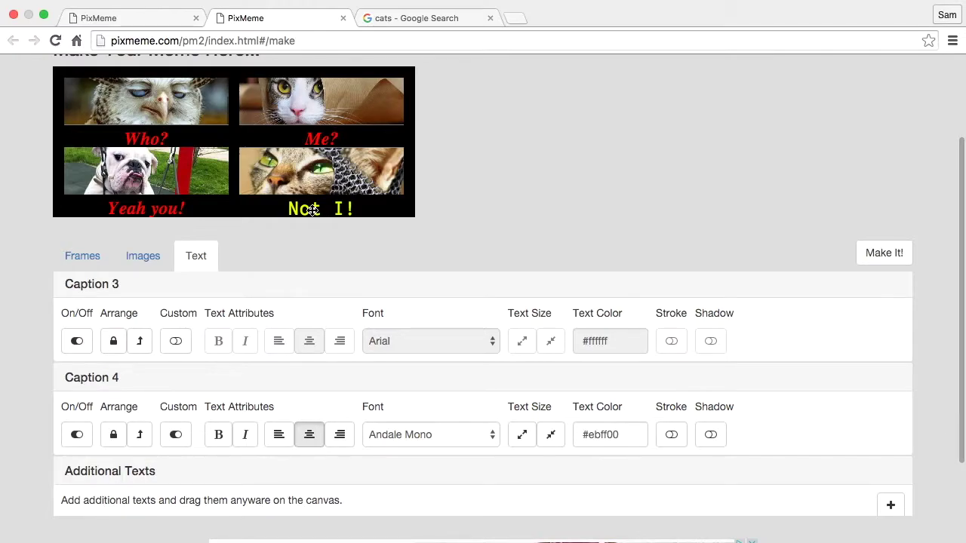
{"action": "left_click_drag", "start_coordinate": [313, 211], "coordinate": [228, 138]}
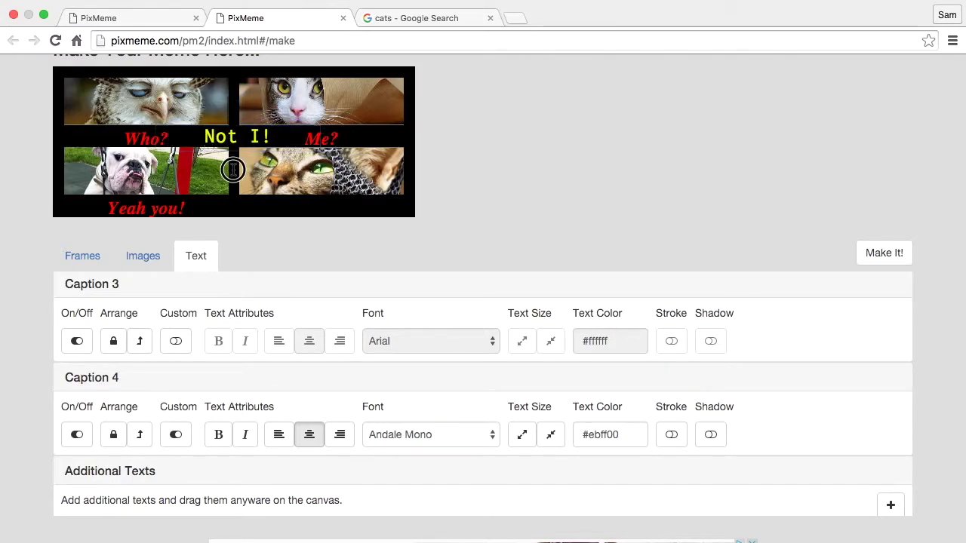
{"action": "left_click", "coordinate": [232, 142]}
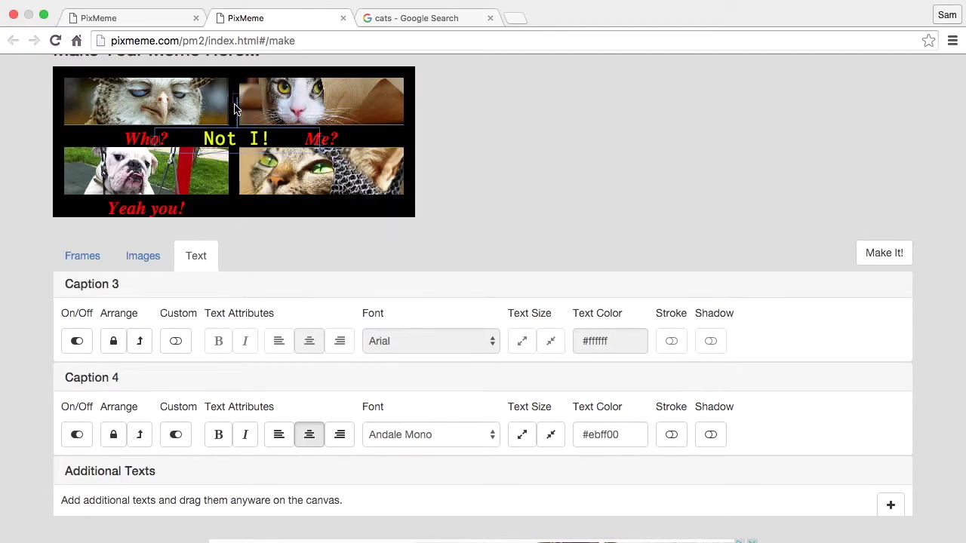
{"action": "mouse_move", "coordinate": [236, 96]}
{"action": "left_mouse_down"}
{"action": "mouse_move", "coordinate": [209, 108]}
{"action": "mouse_move", "coordinate": [231, 159]}
{"action": "mouse_move", "coordinate": [266, 135]}
{"action": "mouse_move", "coordinate": [236, 96]}
{"action": "mouse_move", "coordinate": [235, 110]}
{"action": "left_mouse_up"}
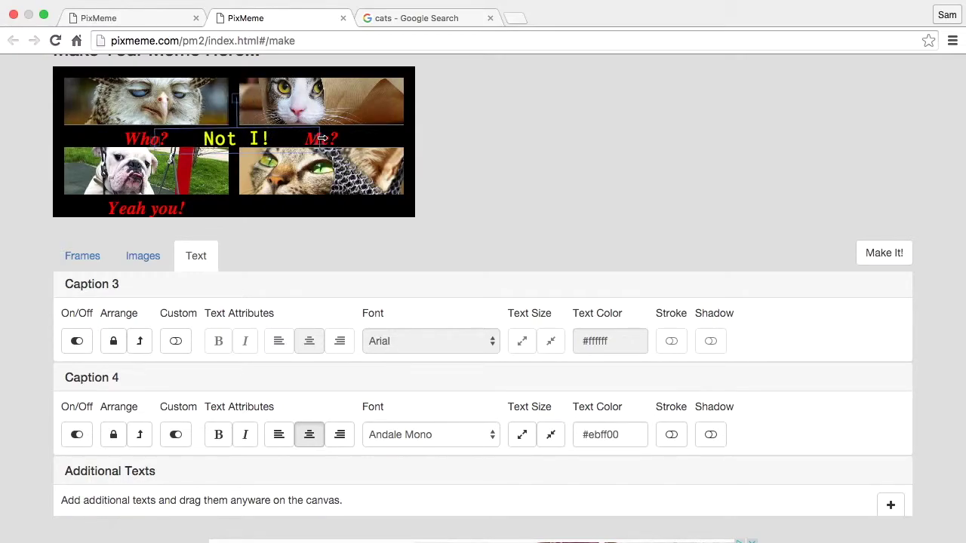
{"action": "left_click_drag", "start_coordinate": [320, 138], "coordinate": [310, 188]}
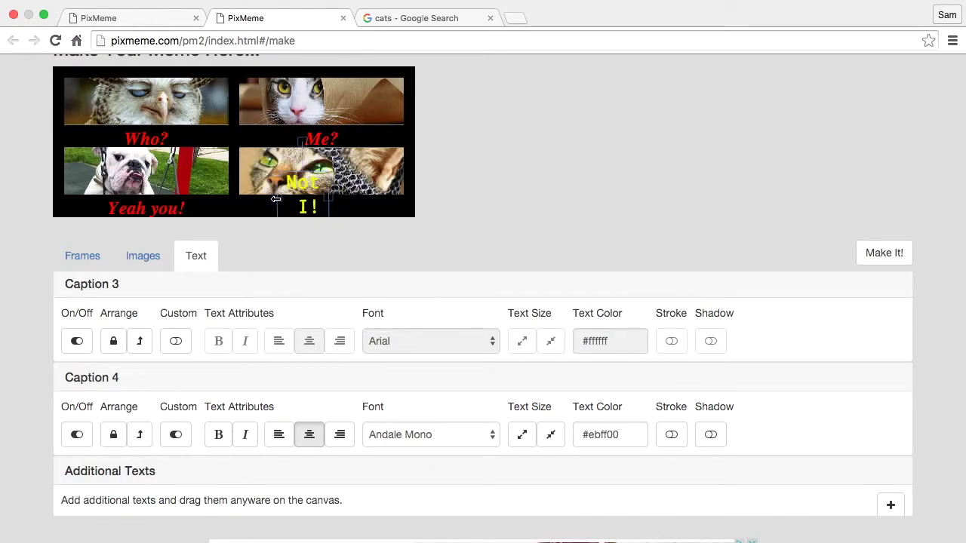
Widen Not I! to one line, move it under the bottom-right cat, and flip it upside down.
{"action": "left_click_drag", "start_coordinate": [276, 199], "coordinate": [242, 194]}
{"action": "left_click", "coordinate": [310, 203]}
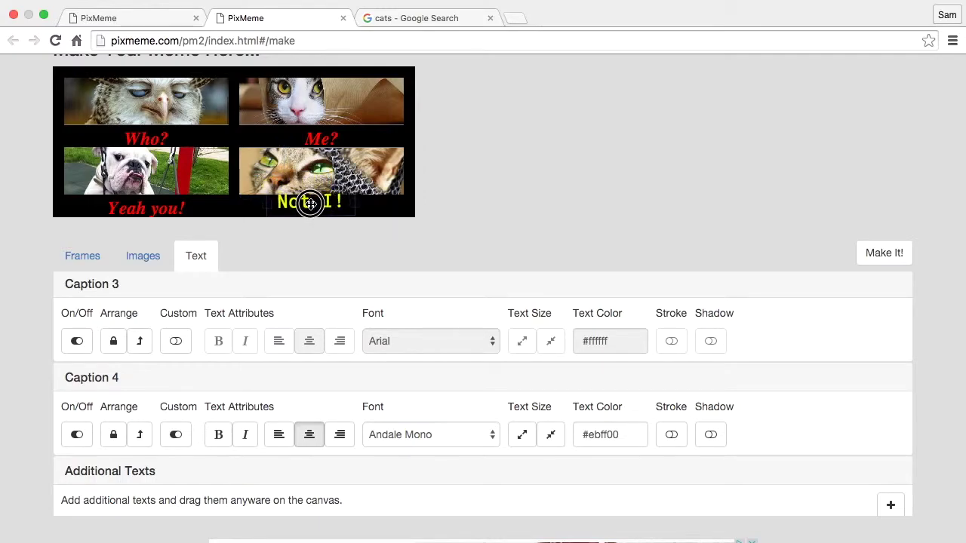
{"action": "left_click_drag", "start_coordinate": [310, 203], "coordinate": [314, 209]}
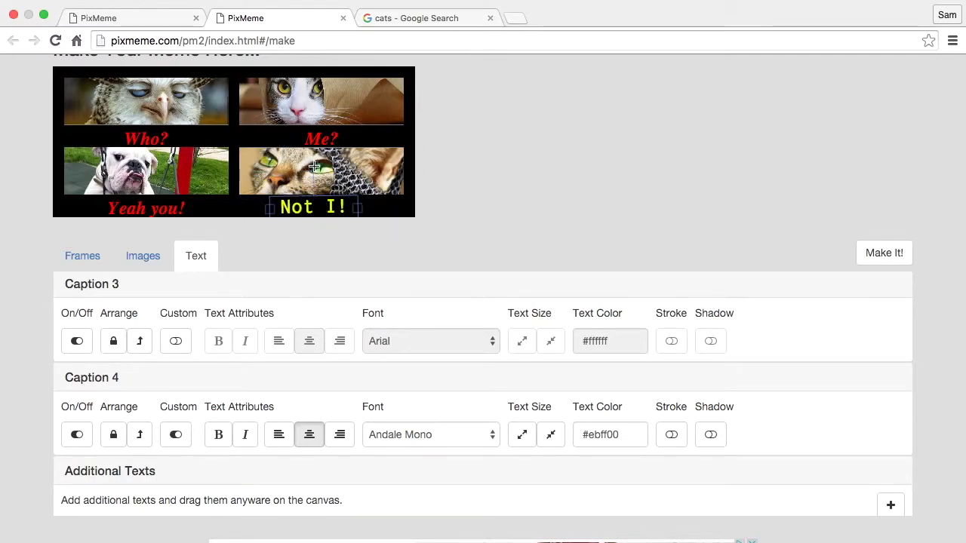
{"action": "left_click_drag", "start_coordinate": [314, 166], "coordinate": [323, 201]}
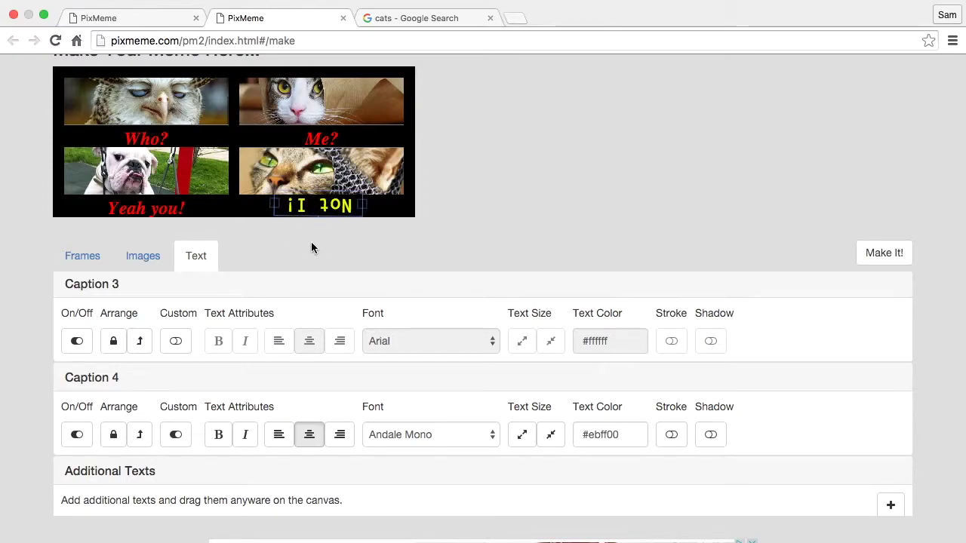
Render the four-panel captioned meme with Make It!
{"action": "scroll", "coordinate": [362, 219], "scroll_direction": "up", "scroll_amount": 3}
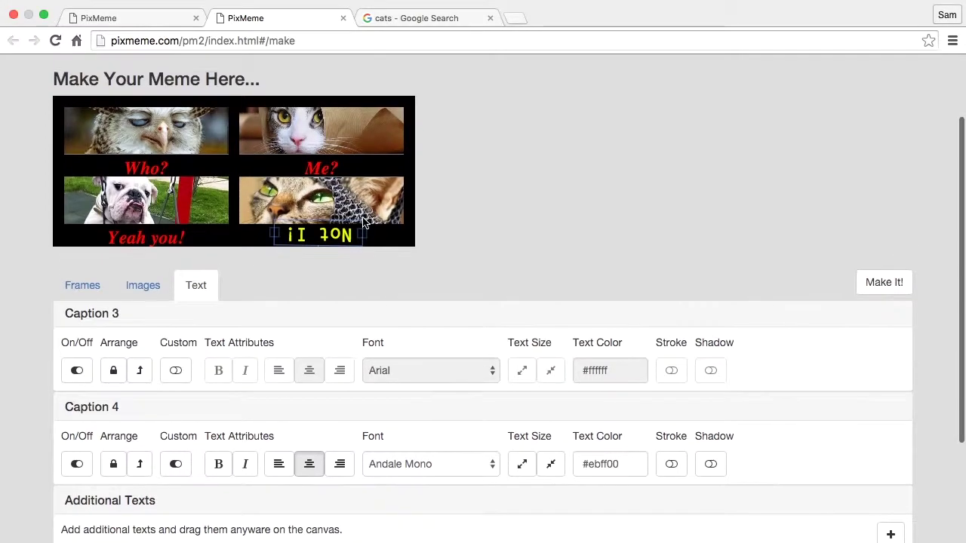
{"action": "scroll", "coordinate": [601, 318], "scroll_direction": "down", "scroll_amount": 2}
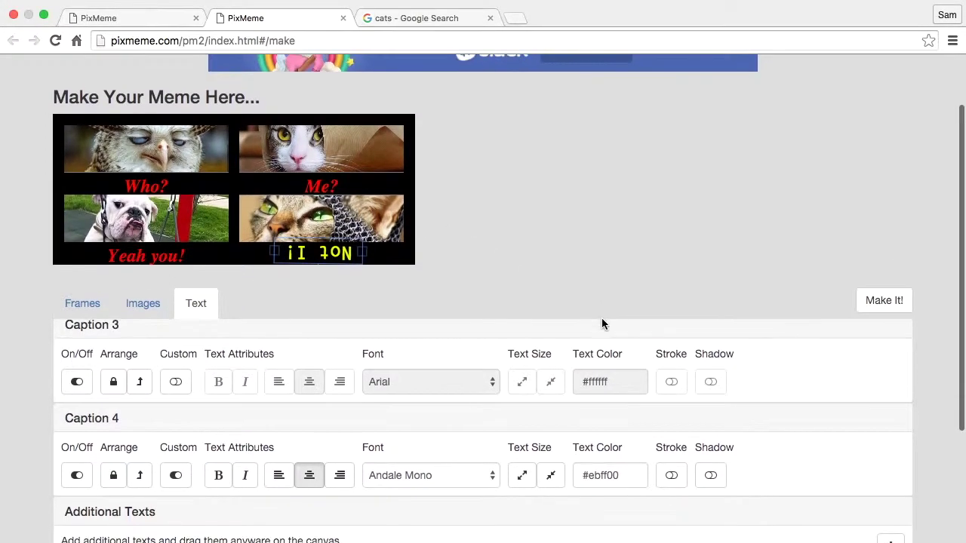
{"action": "left_click", "coordinate": [875, 282]}
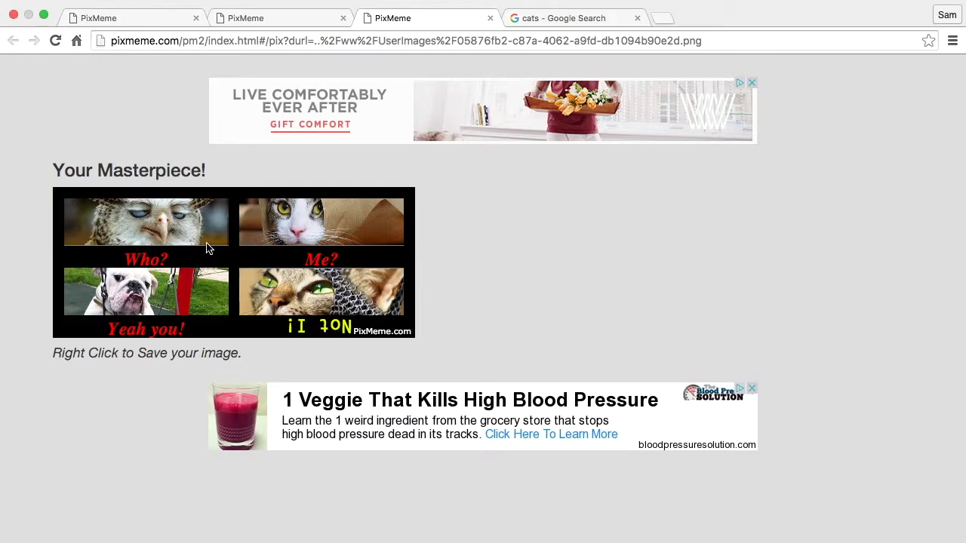
Start Save Image As on the finished meme, then dismiss the save sheet.
{"action": "right_click", "coordinate": [223, 245]}
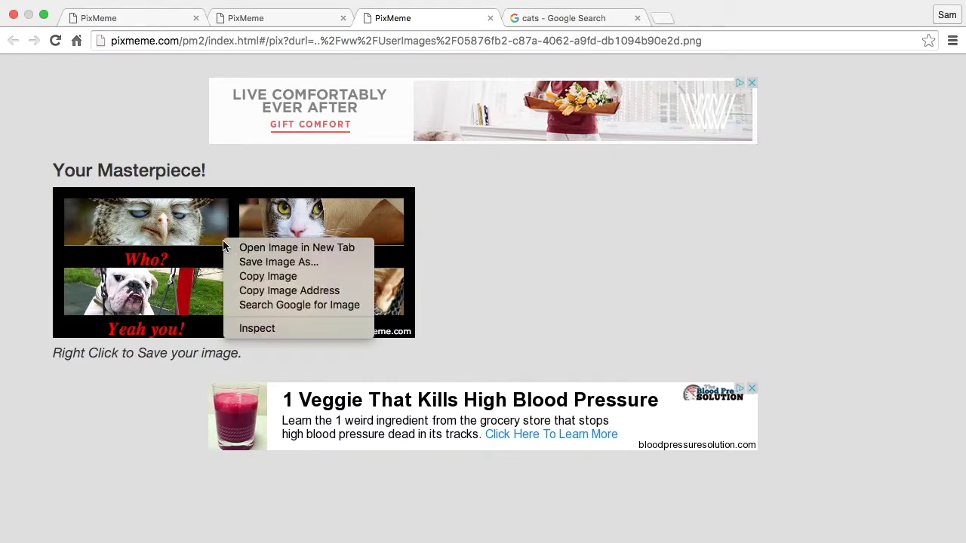
{"action": "left_click", "coordinate": [266, 263]}
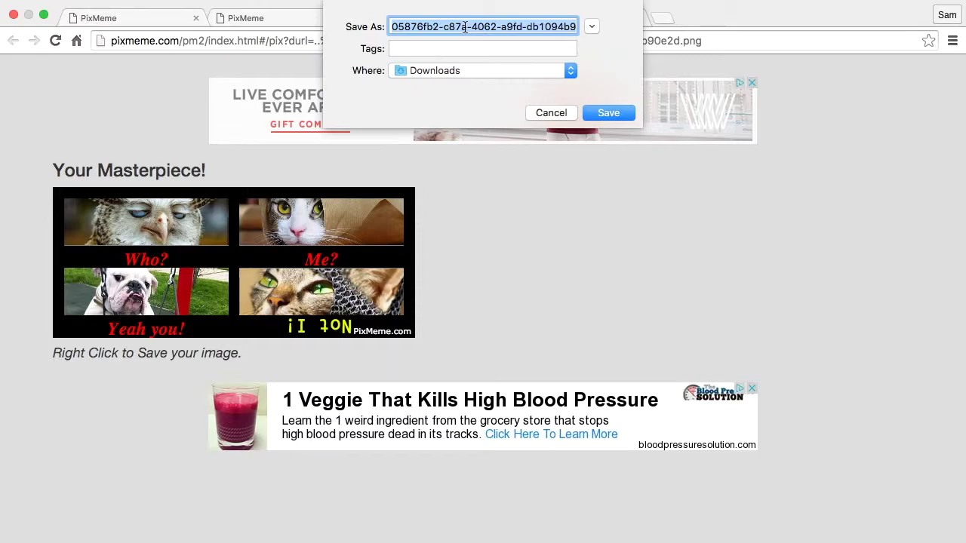
{"action": "left_click", "coordinate": [551, 113]}
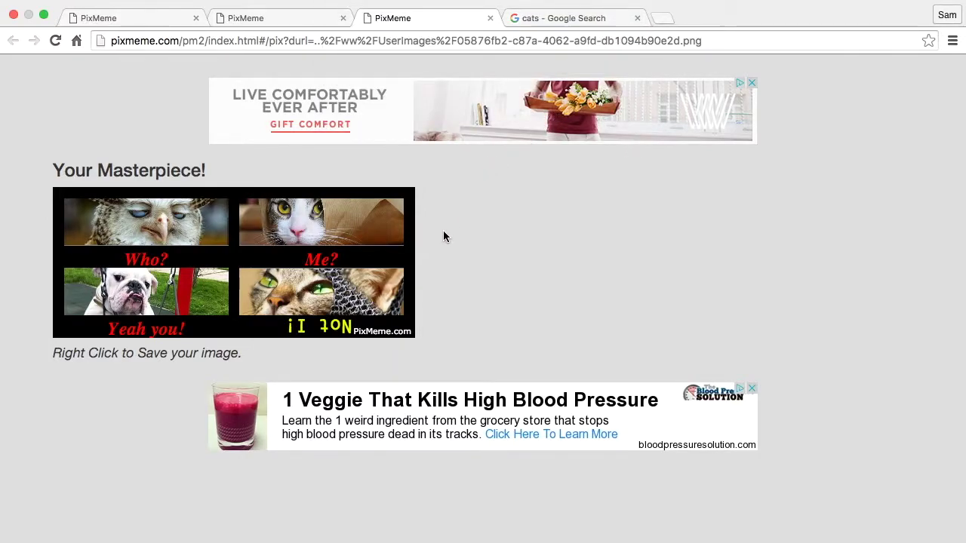